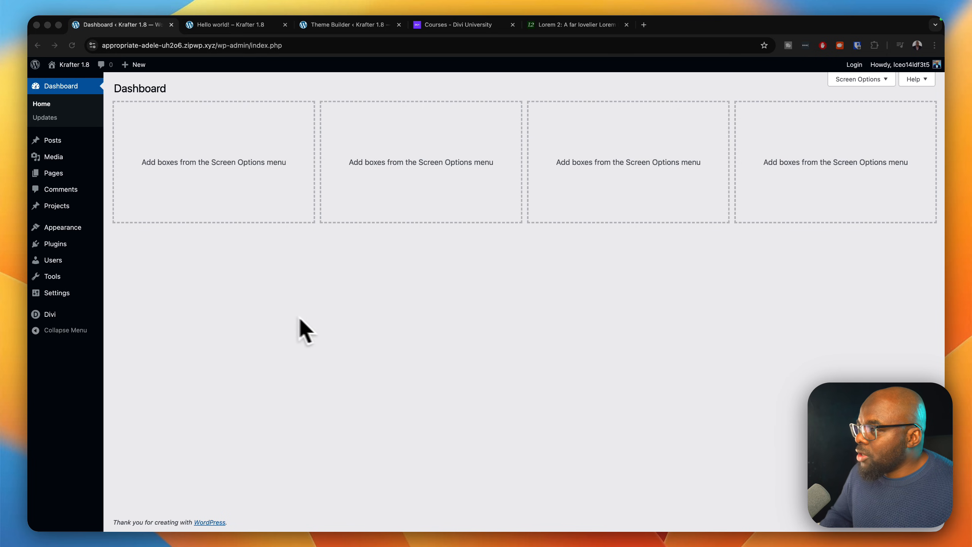
Step: Look at the Krafter 1.8.zip and Krafter 1.8.json files in the Downloads folder
{"action": "left_click_drag", "start_coordinate": [31, 203], "coordinate": [522, 119]}
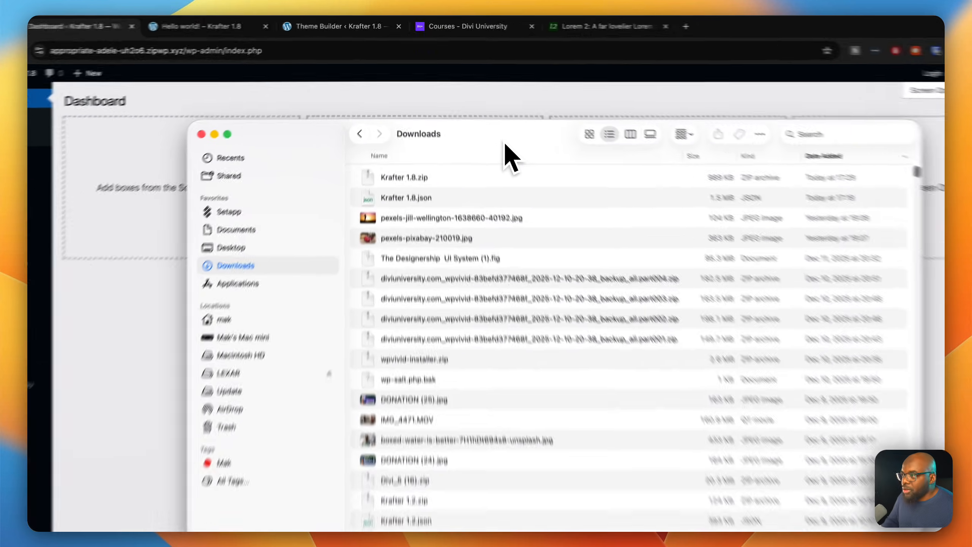
{"action": "left_click", "coordinate": [494, 206]}
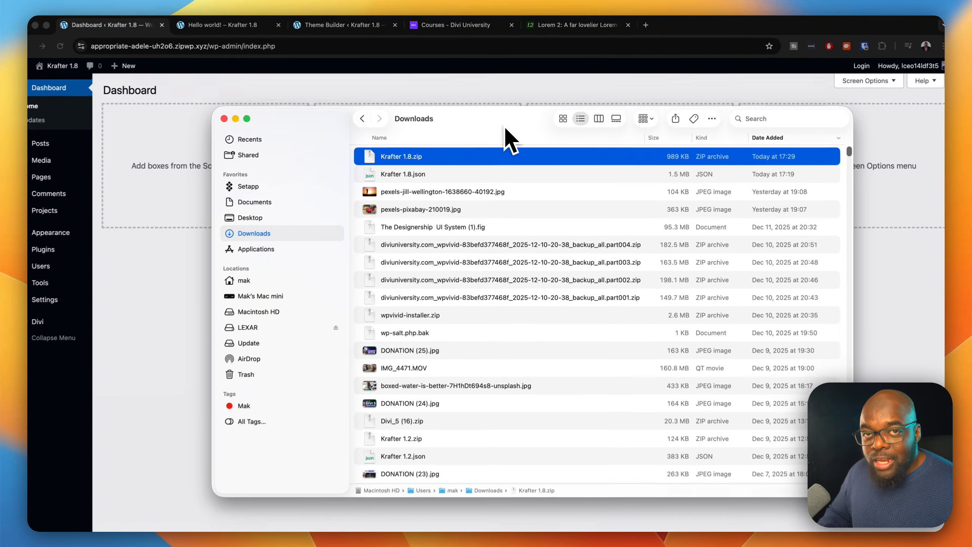
{"action": "left_click_drag", "start_coordinate": [505, 124], "coordinate": [28, 133]}
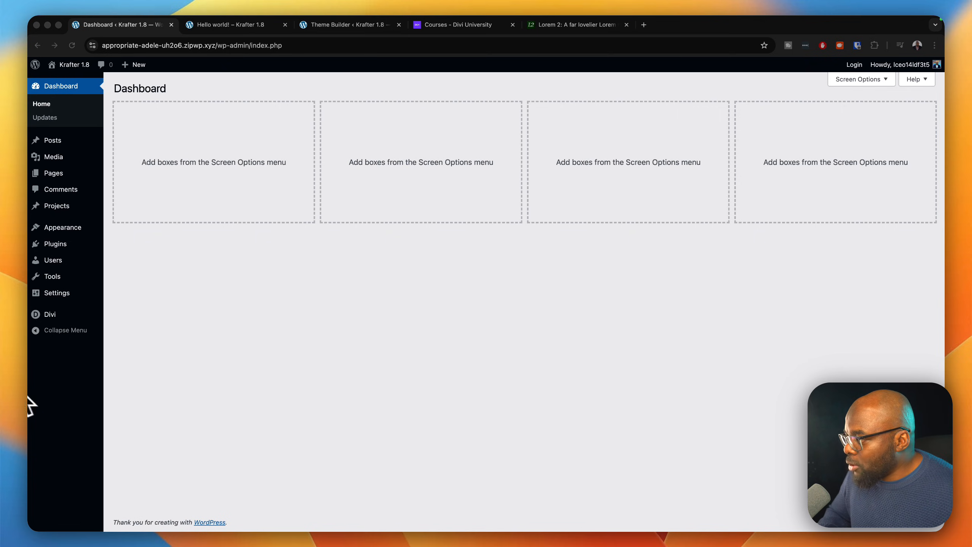
Step: Open the import form for saved layouts in the Divi Library
{"action": "mouse_move", "coordinate": [50, 314]}
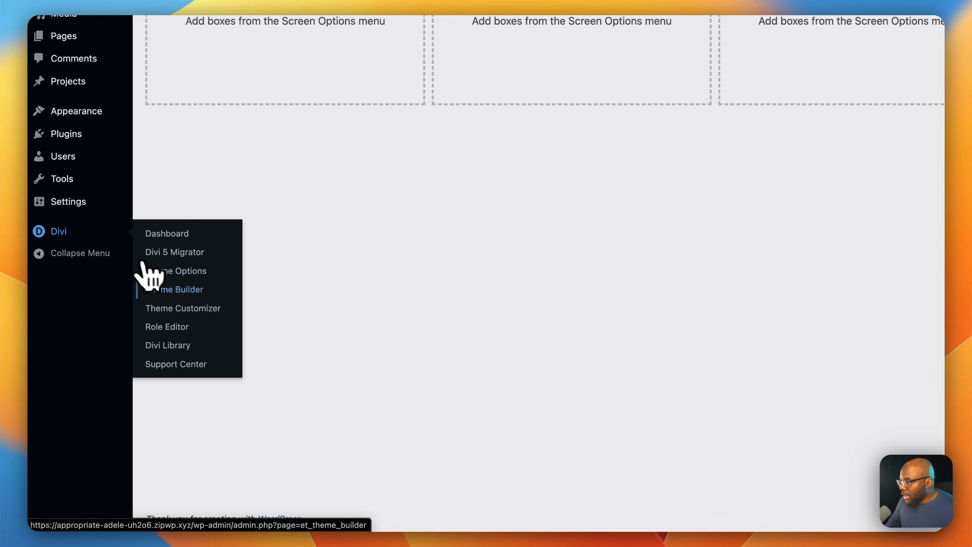
{"action": "left_click", "coordinate": [187, 346]}
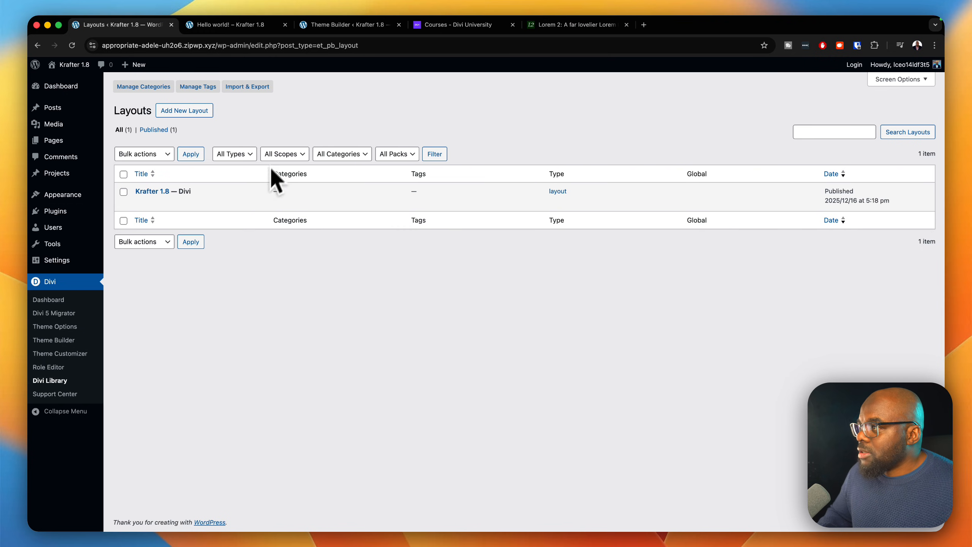
{"action": "left_click", "coordinate": [256, 92]}
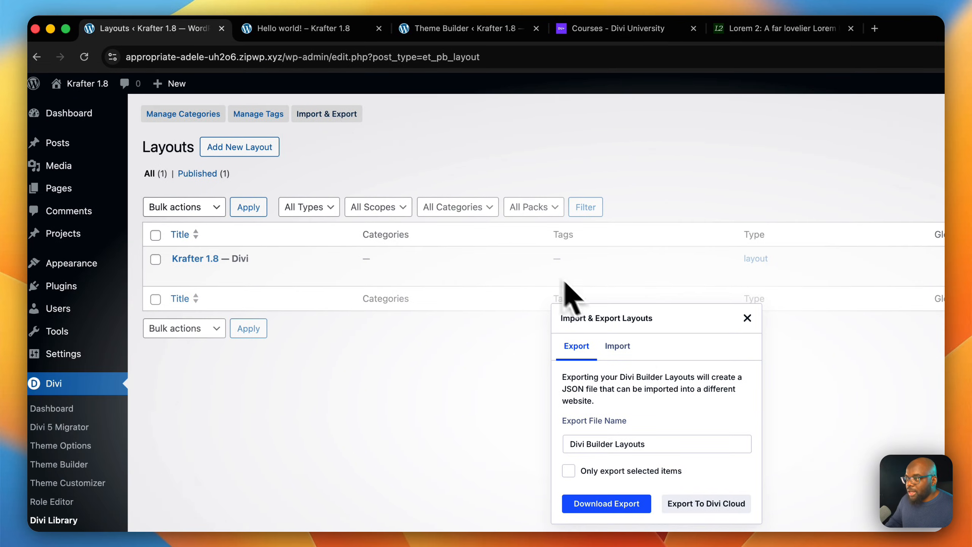
{"action": "left_click", "coordinate": [619, 346]}
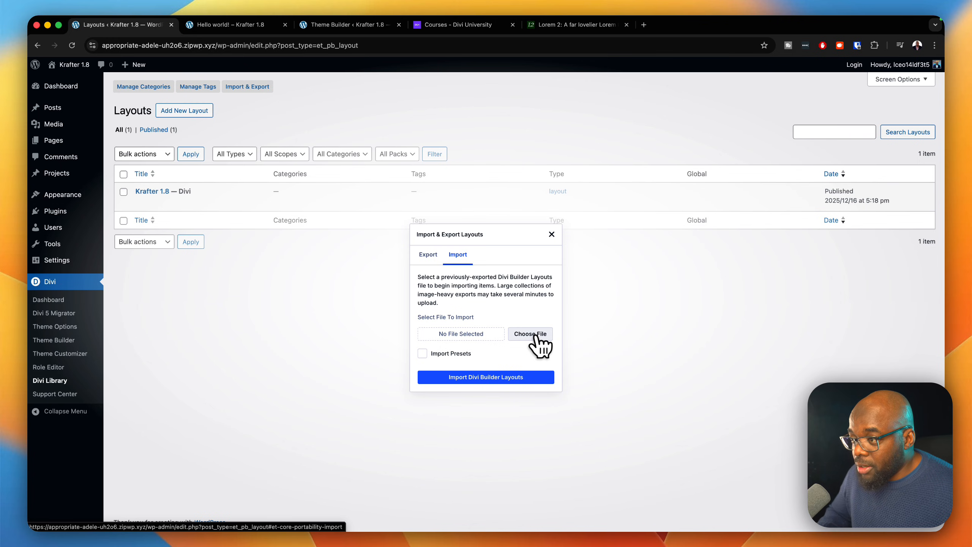
Step: Choose Krafter 1.8.json as the layouts file with Import Presets enabled, and close the dialog without importing
{"action": "left_click", "coordinate": [535, 334]}
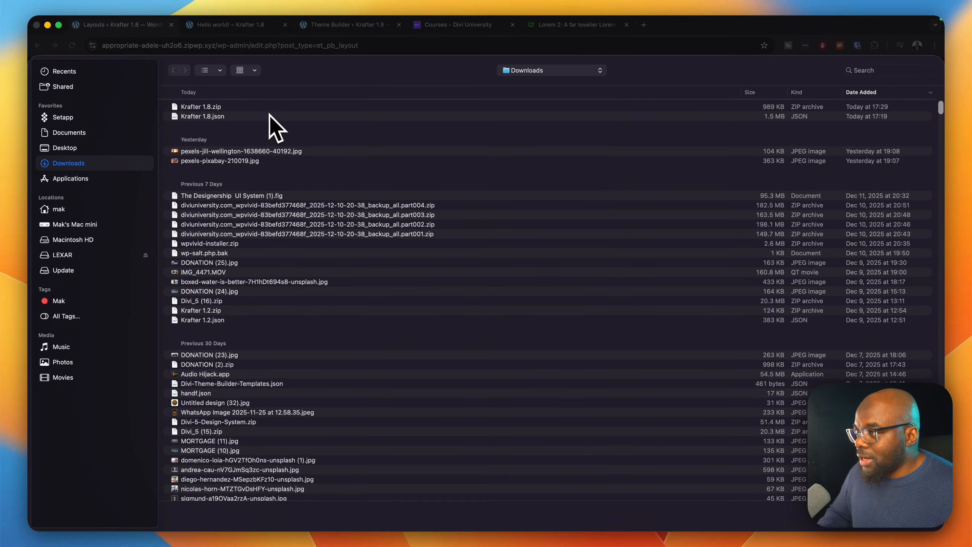
{"action": "left_click", "coordinate": [232, 117]}
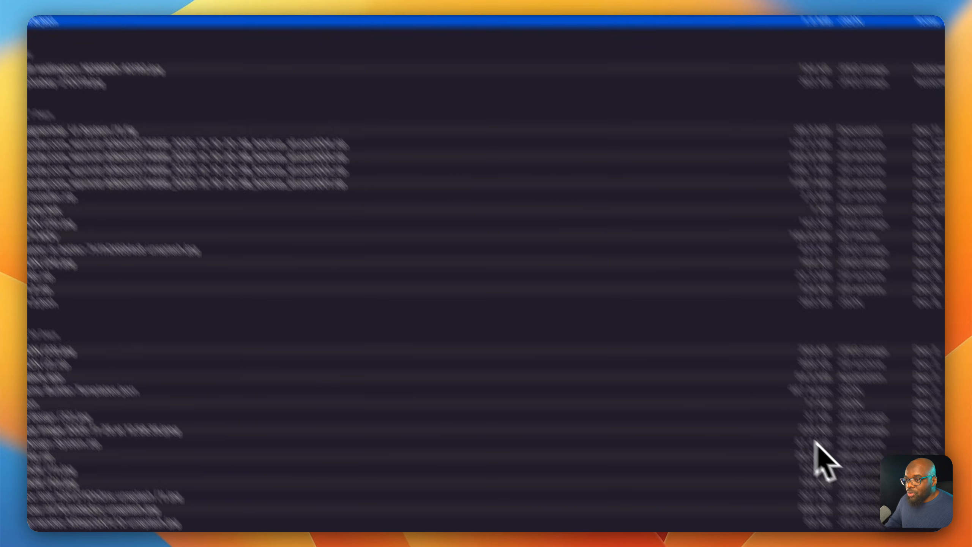
{"action": "left_click", "coordinate": [919, 515]}
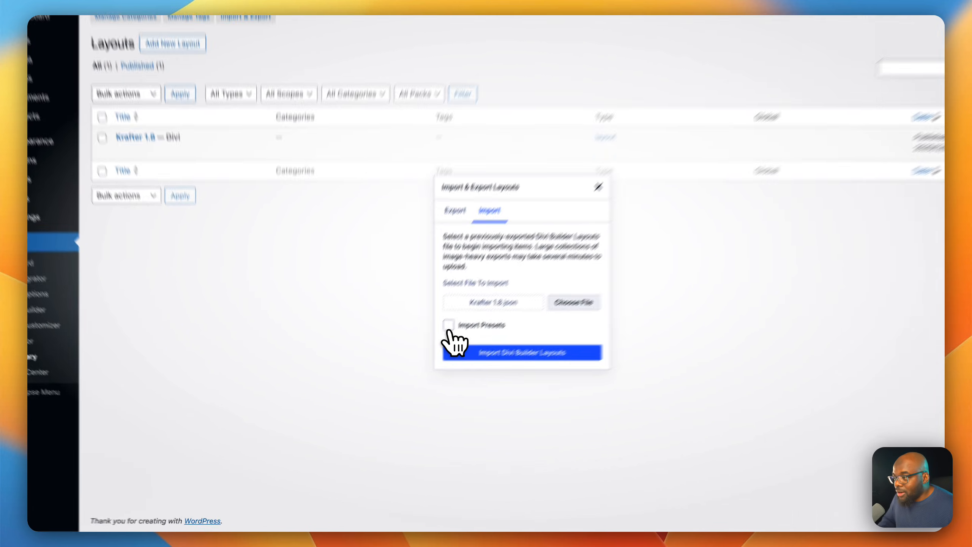
{"action": "left_click", "coordinate": [423, 354]}
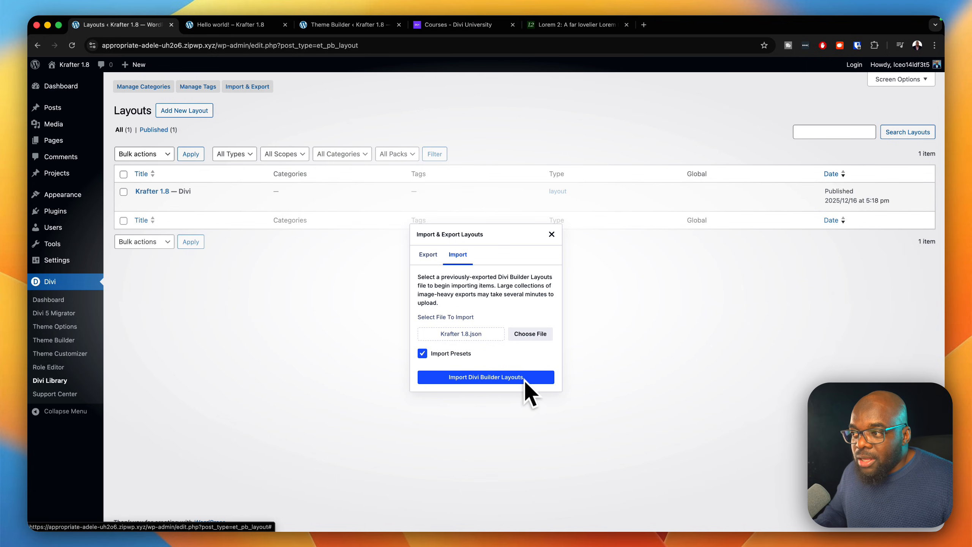
{"action": "left_click", "coordinate": [551, 234]}
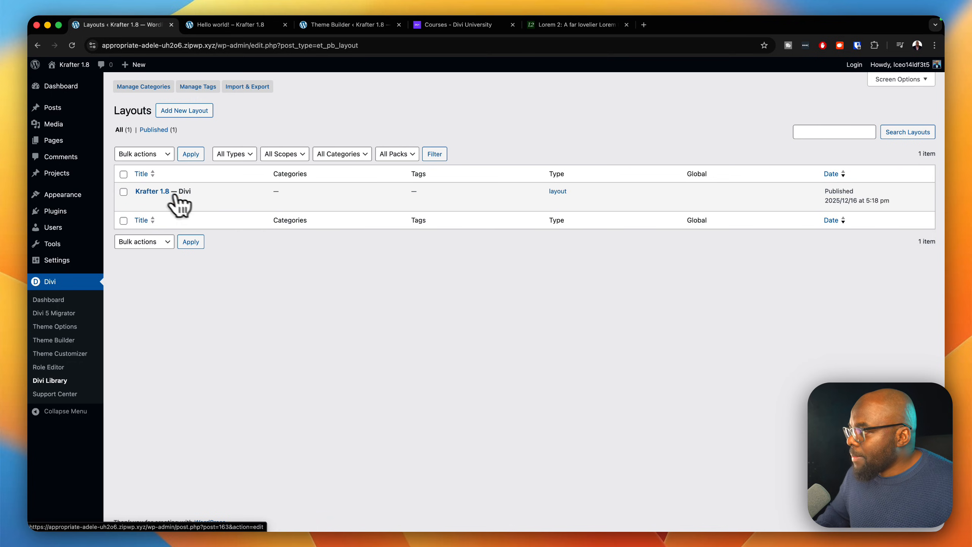
Step: Create a new page titled Test in a separate browser tab and open it in the Divi Builder
{"action": "mouse_move", "coordinate": [79, 151]}
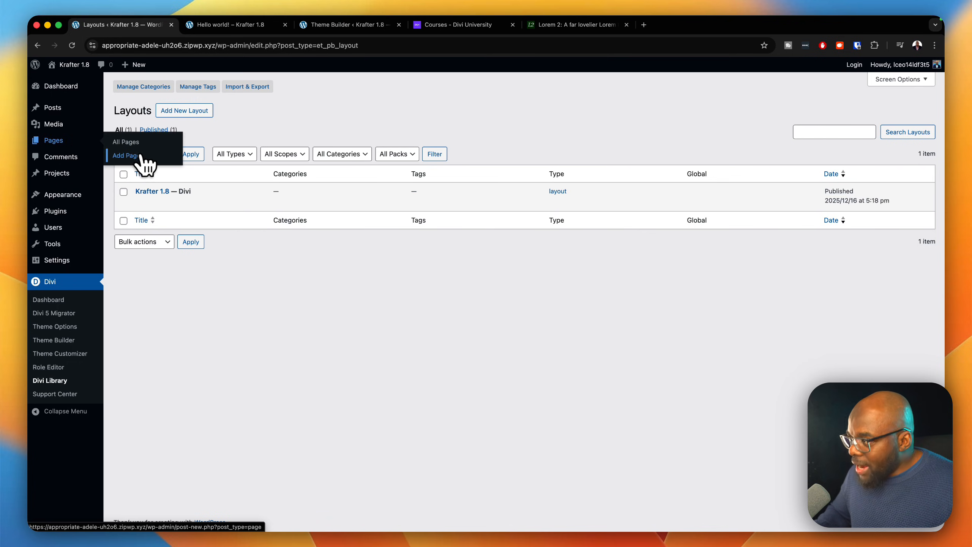
{"action": "left_click", "coordinate": [141, 157], "text": "super"}
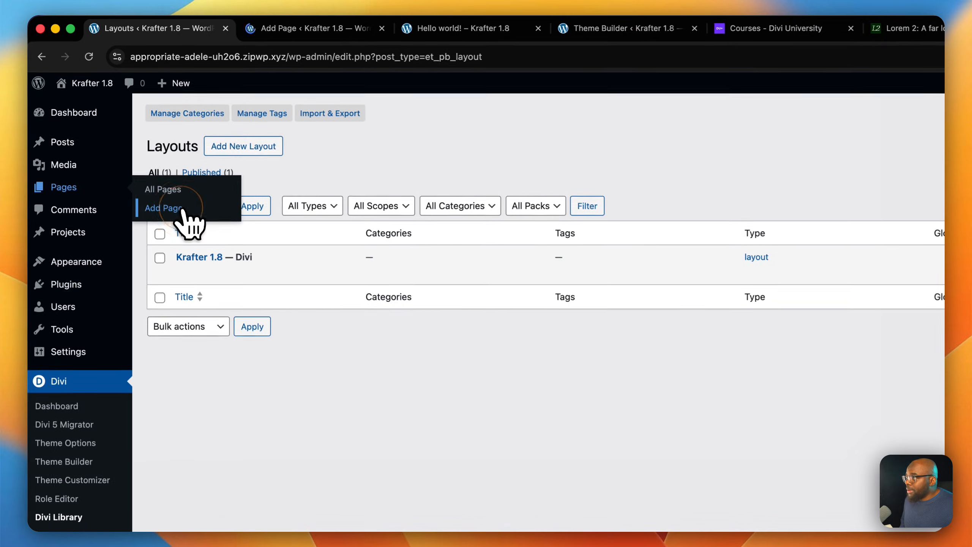
{"action": "left_click", "coordinate": [339, 36]}
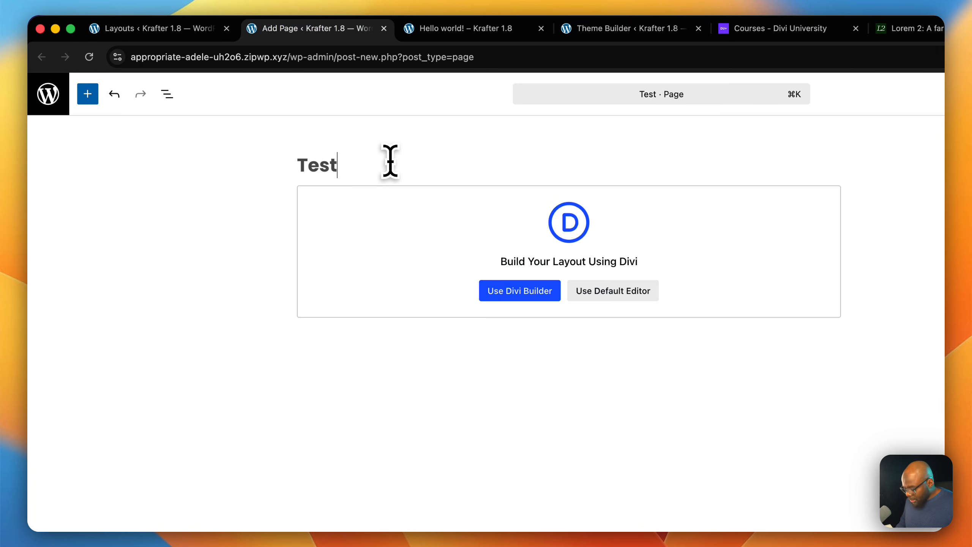
{"action": "left_click", "coordinate": [540, 294]}
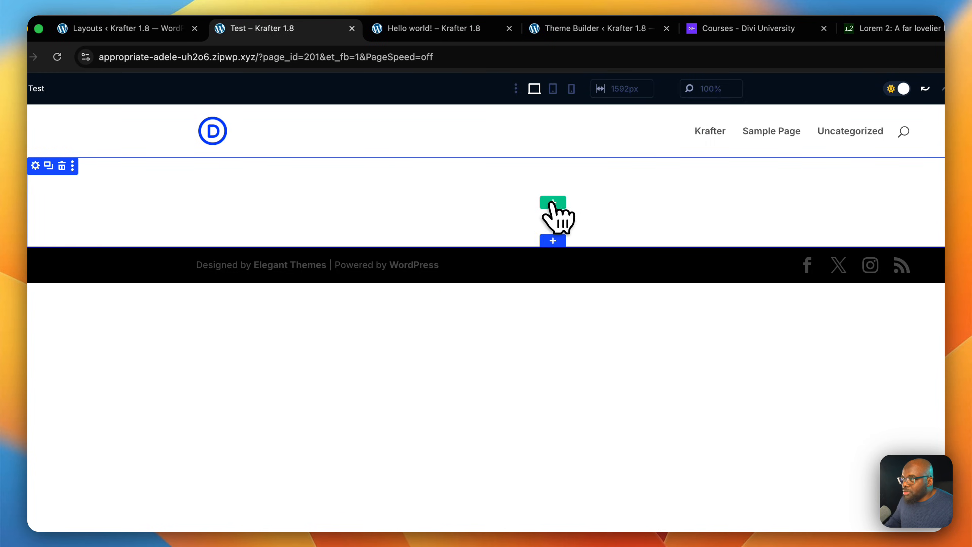
Step: Insert a single-column row containing a Text module in the page's empty section
{"action": "left_click", "coordinate": [551, 202]}
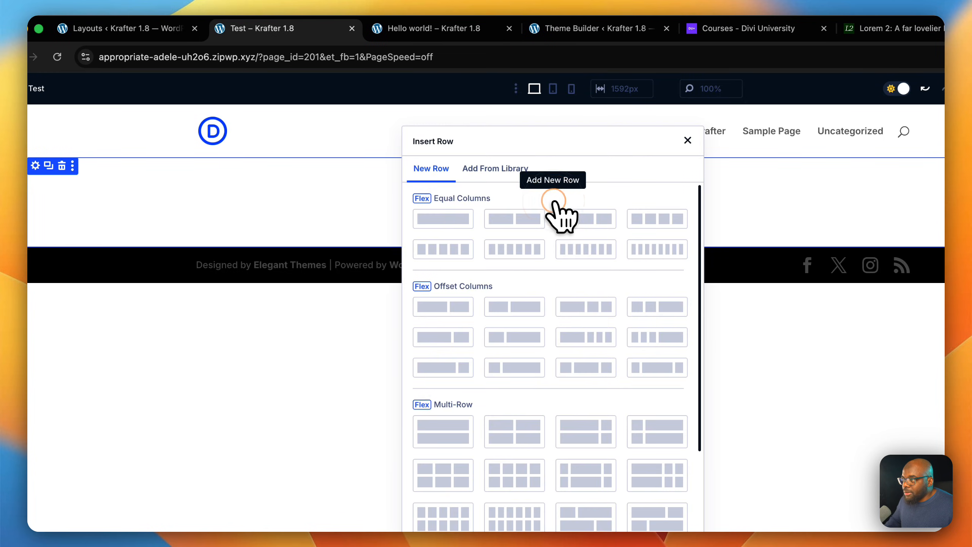
{"action": "left_click", "coordinate": [460, 219]}
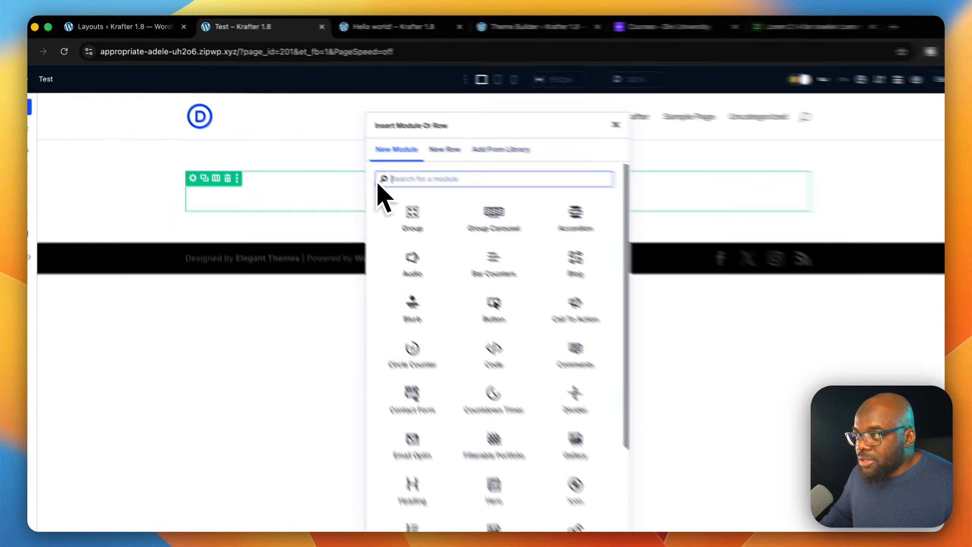
{"action": "type", "text": "text"}
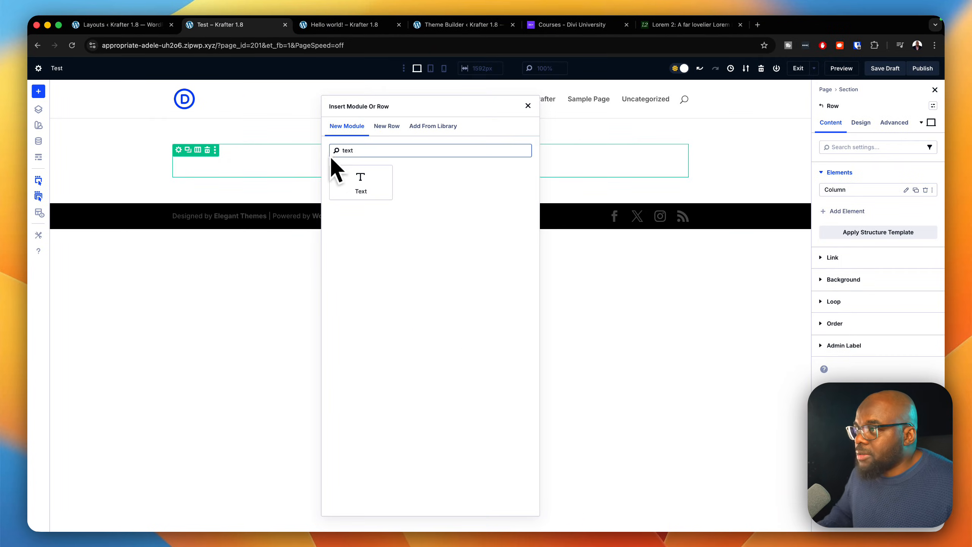
{"action": "left_click", "coordinate": [346, 185]}
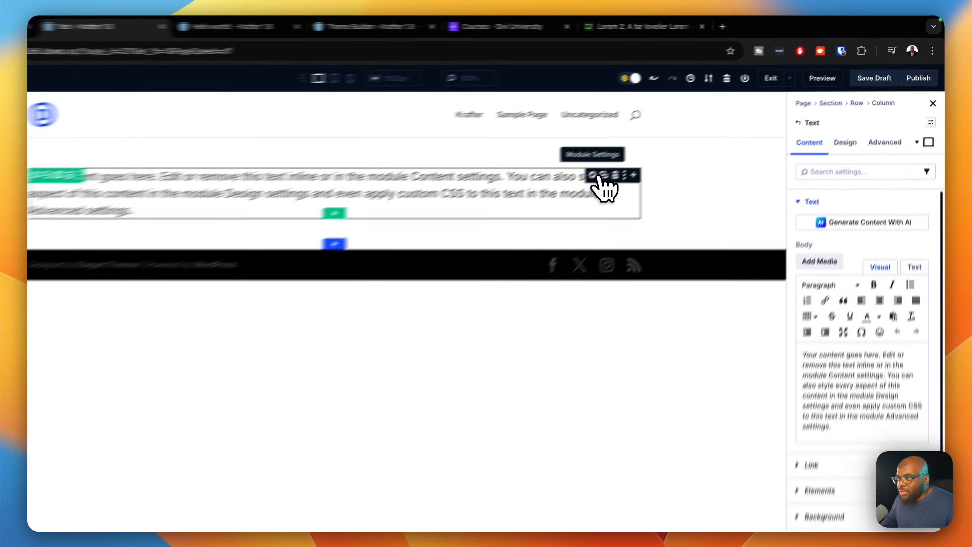
Step: Check the Text presets in the Text module's design settings, and delete the section that holds the module
{"action": "left_click", "coordinate": [846, 143]}
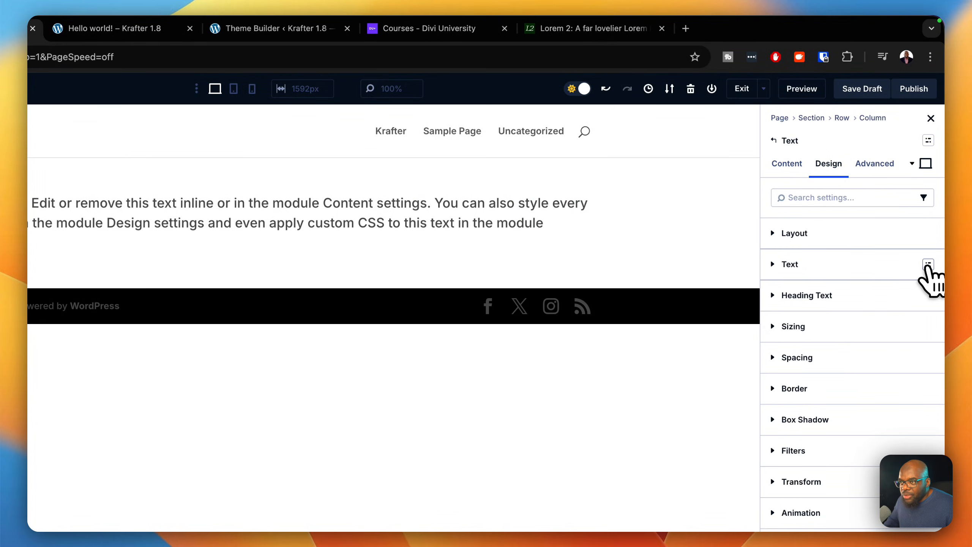
{"action": "left_click", "coordinate": [928, 264]}
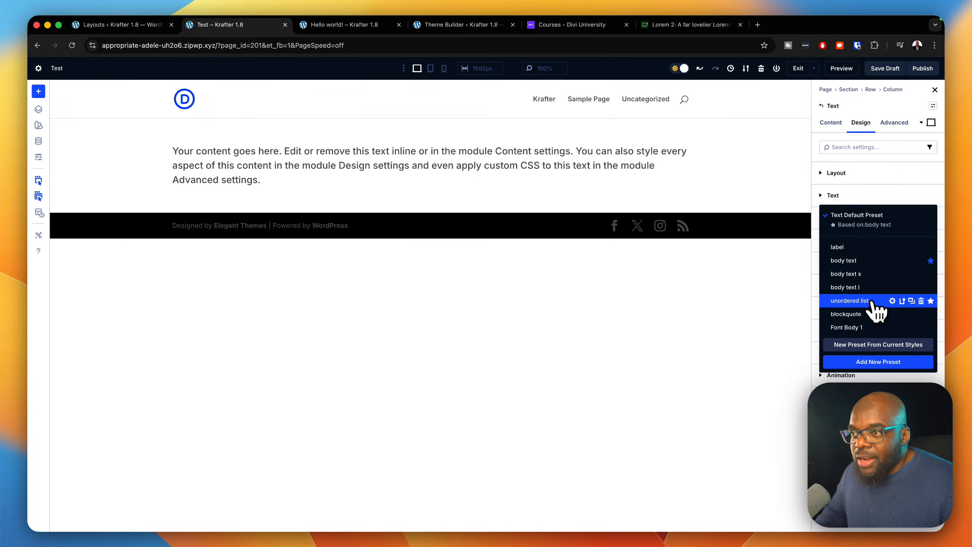
{"action": "left_click", "coordinate": [867, 274]}
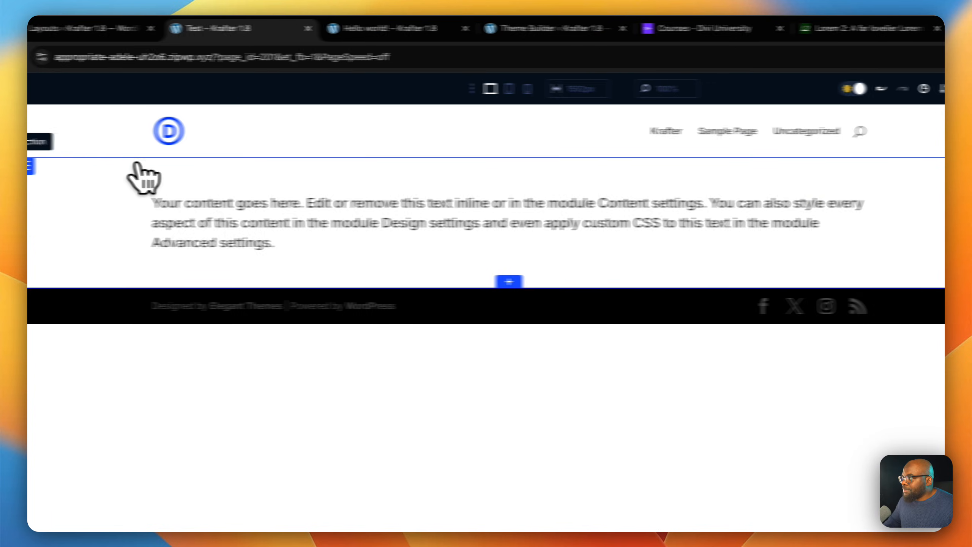
{"action": "left_click", "coordinate": [94, 165]}
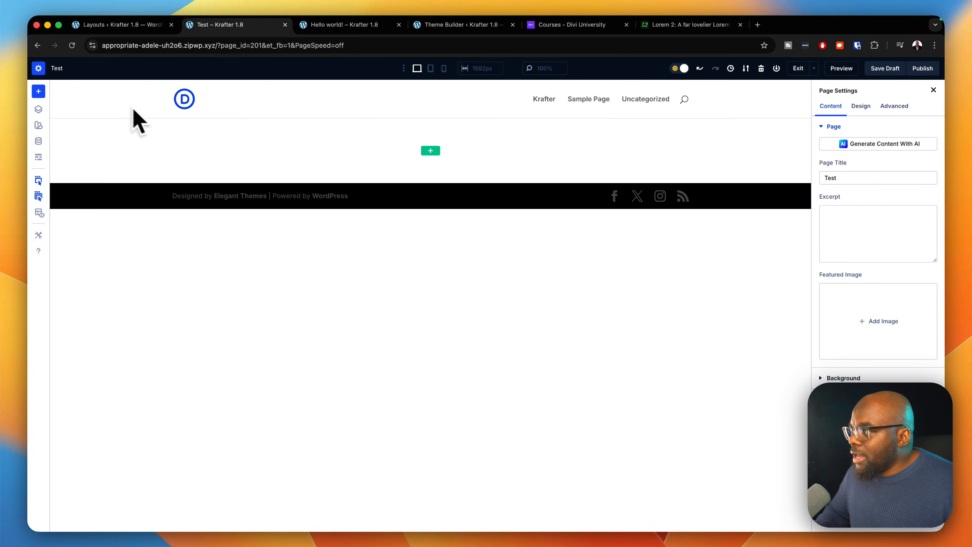
Step: Load the saved Krafter 1.8 layout into the page, replacing the existing content, and publish the page
{"action": "left_click", "coordinate": [41, 94]}
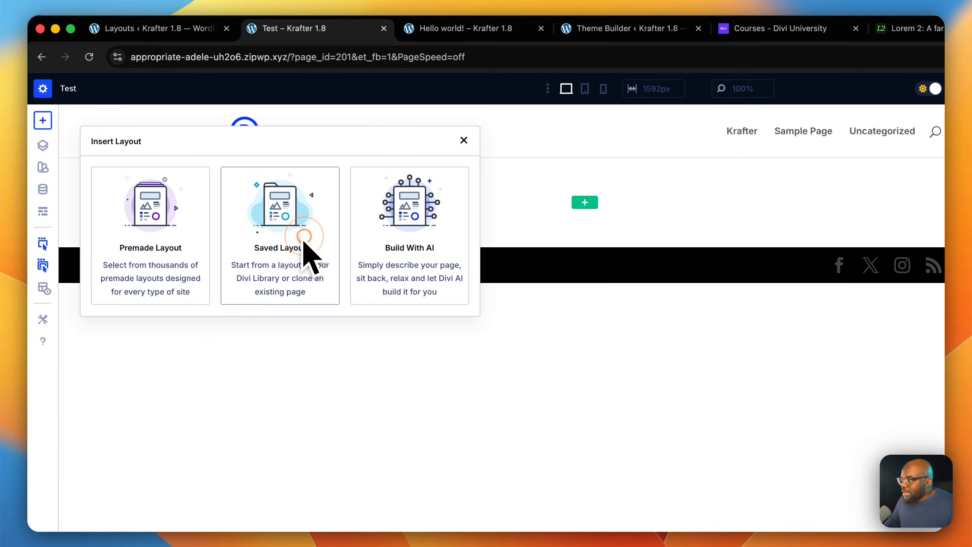
{"action": "left_click", "coordinate": [304, 236]}
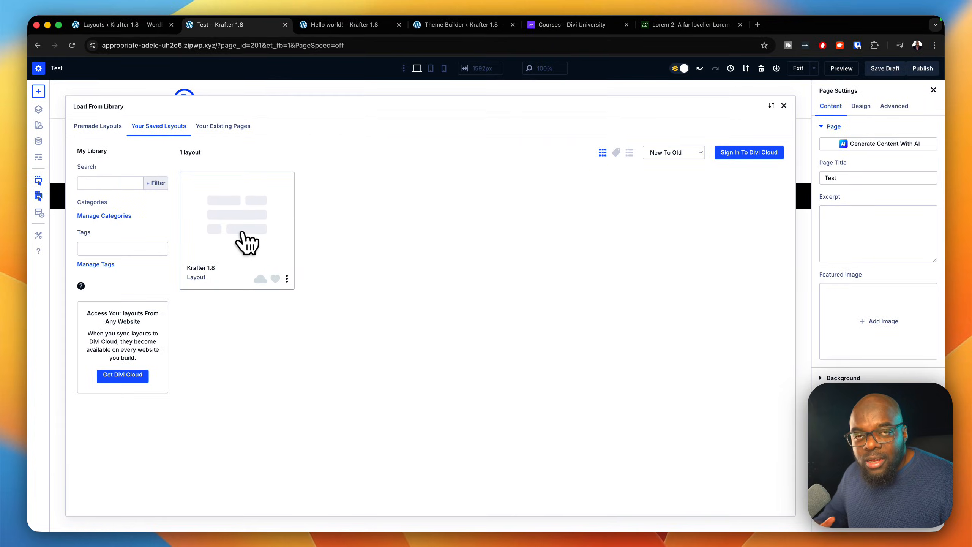
{"action": "left_click", "coordinate": [245, 240]}
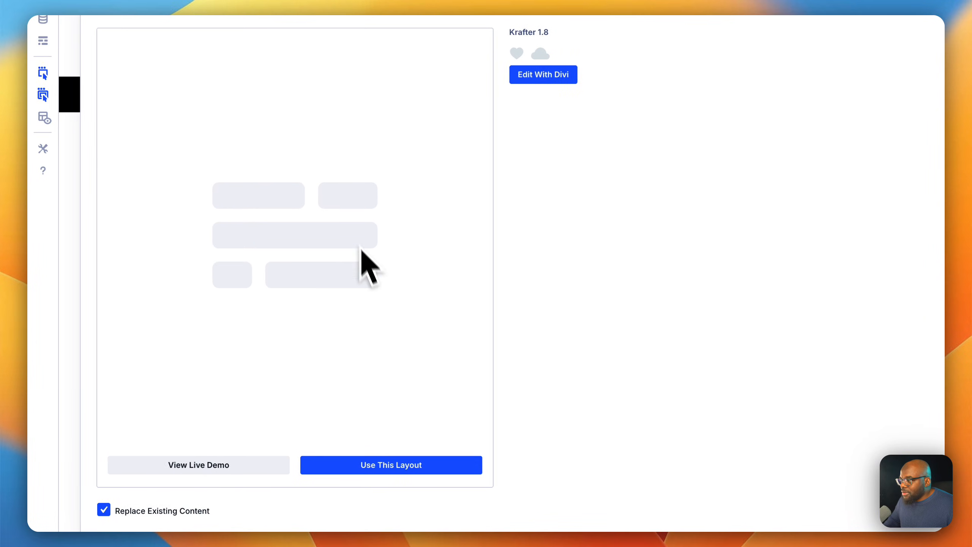
{"action": "left_click", "coordinate": [395, 440]}
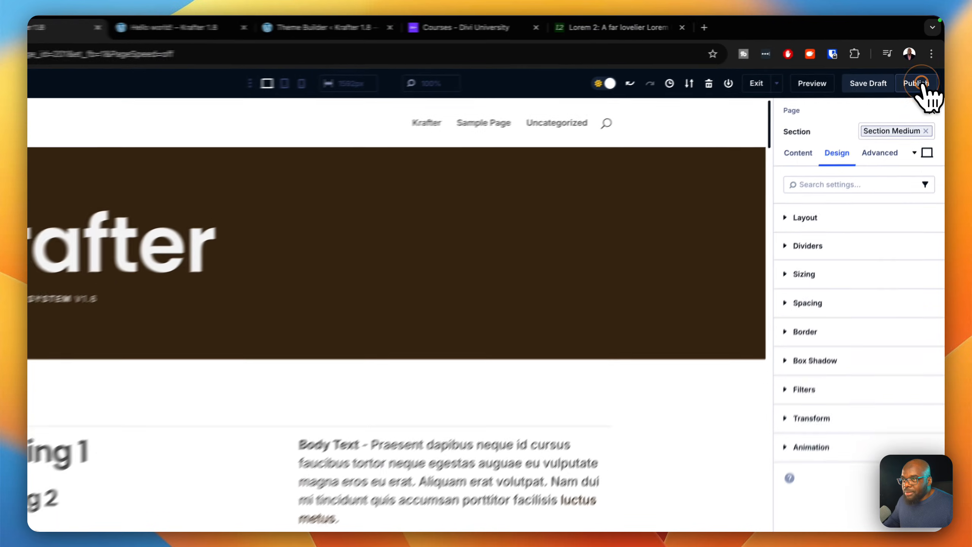
{"action": "left_click", "coordinate": [926, 71]}
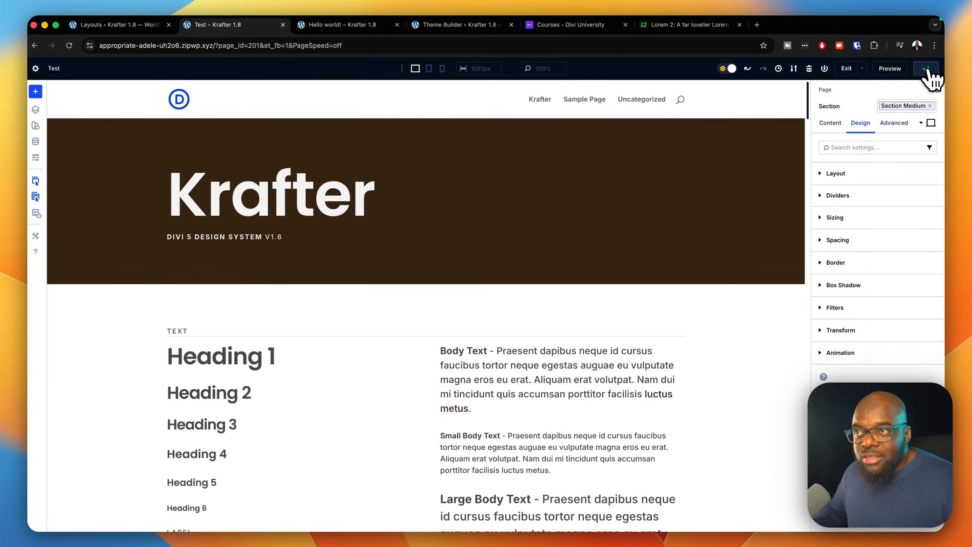
Step: Review the loaded layout's headings, body text, buttons, color palettes and padding samples
{"action": "scroll", "coordinate": [666, 241], "scroll_direction": "down", "scroll_amount": 4}
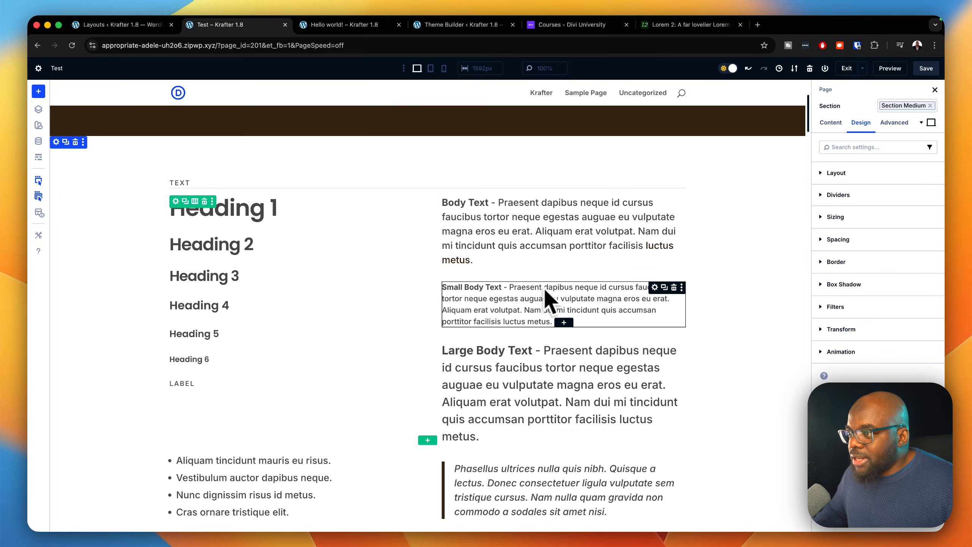
{"action": "scroll", "coordinate": [593, 386], "scroll_direction": "down", "scroll_amount": 10}
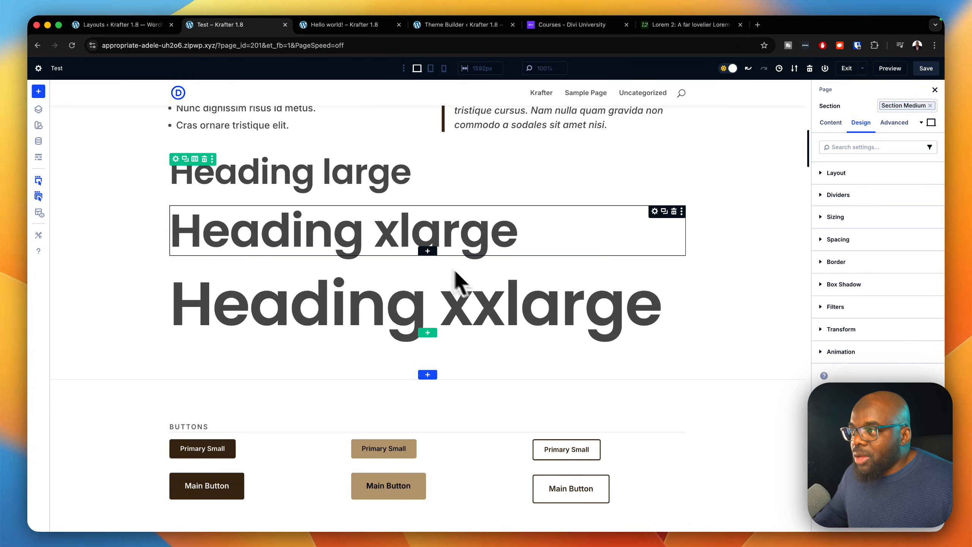
{"action": "scroll", "coordinate": [651, 318], "scroll_direction": "down", "scroll_amount": 7}
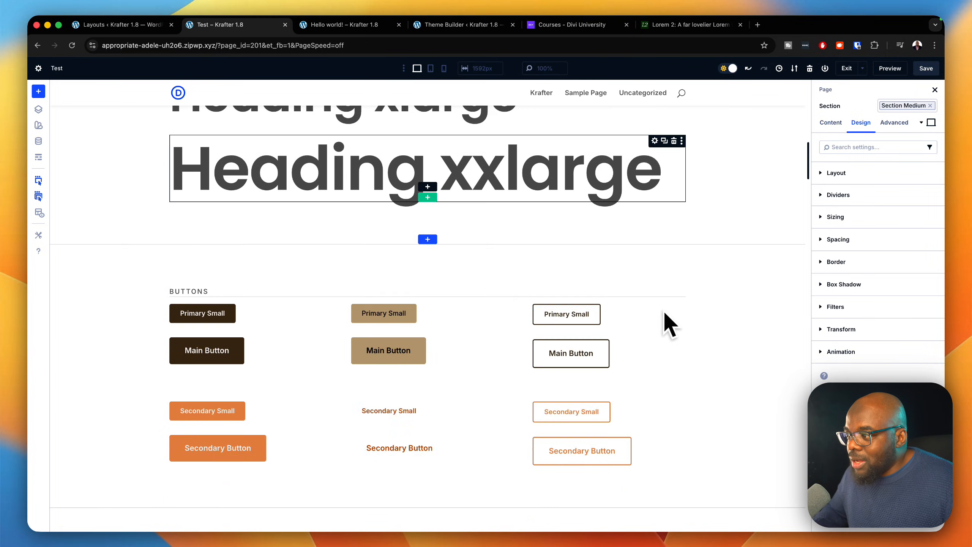
{"action": "scroll", "coordinate": [690, 321], "scroll_direction": "down", "scroll_amount": 7}
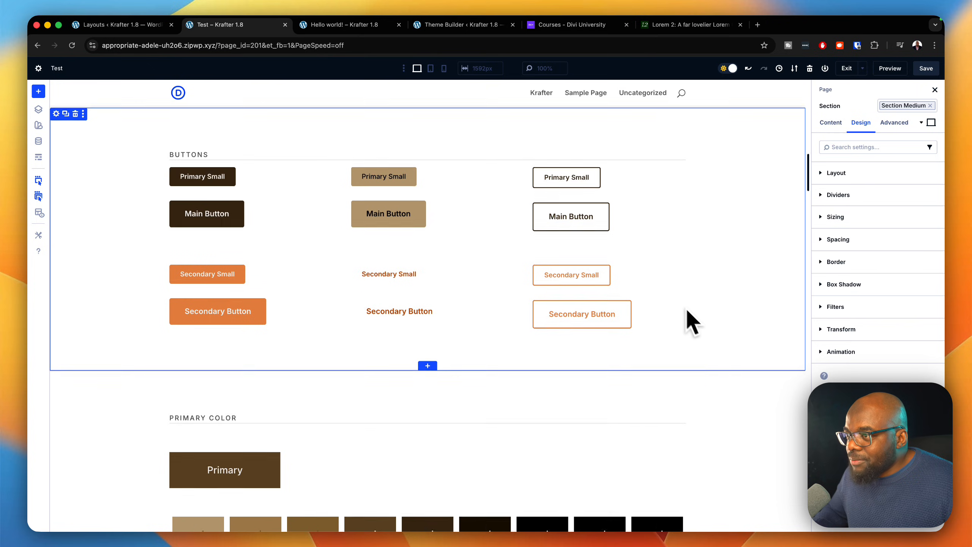
{"action": "scroll", "coordinate": [697, 353], "scroll_direction": "down", "scroll_amount": 17}
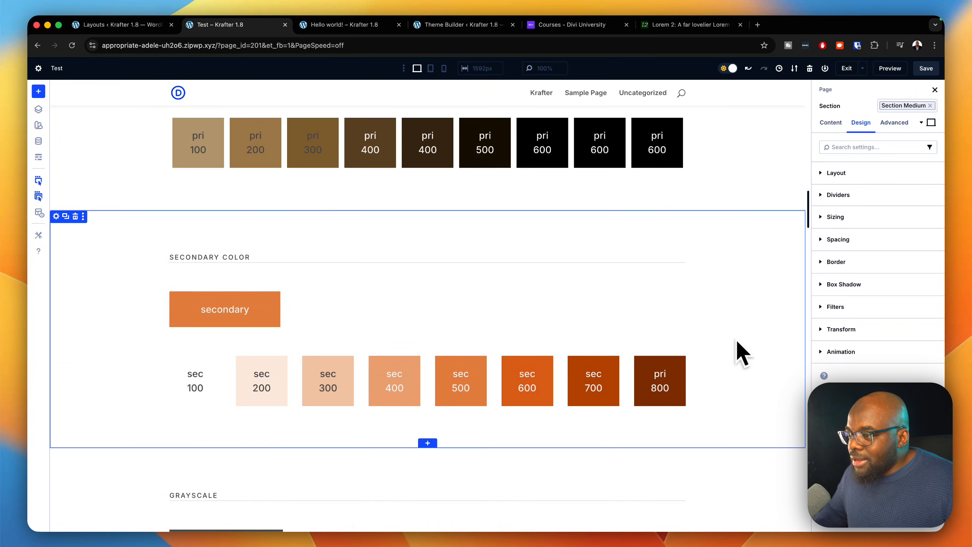
{"action": "scroll", "coordinate": [750, 352], "scroll_direction": "down", "scroll_amount": 10}
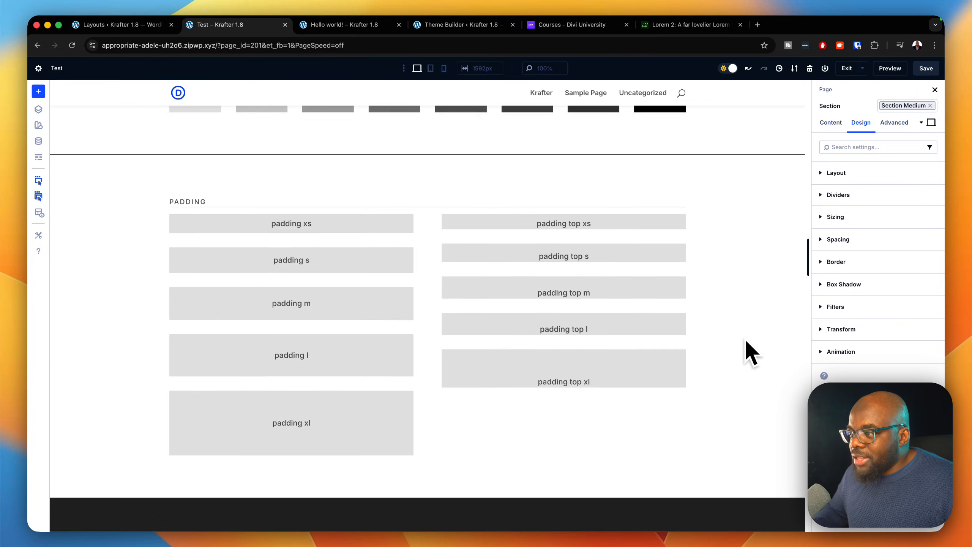
Step: Review the layout's padding, margin, alert, border radius, row and section samples down to the page's end
{"action": "scroll", "coordinate": [749, 348], "scroll_direction": "down", "scroll_amount": 8}
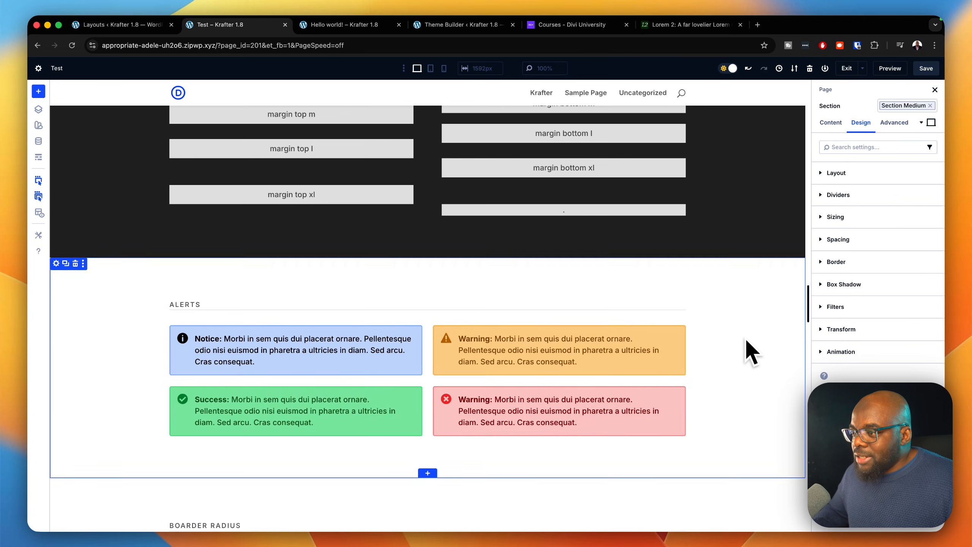
{"action": "scroll", "coordinate": [745, 337], "scroll_direction": "down", "scroll_amount": 15}
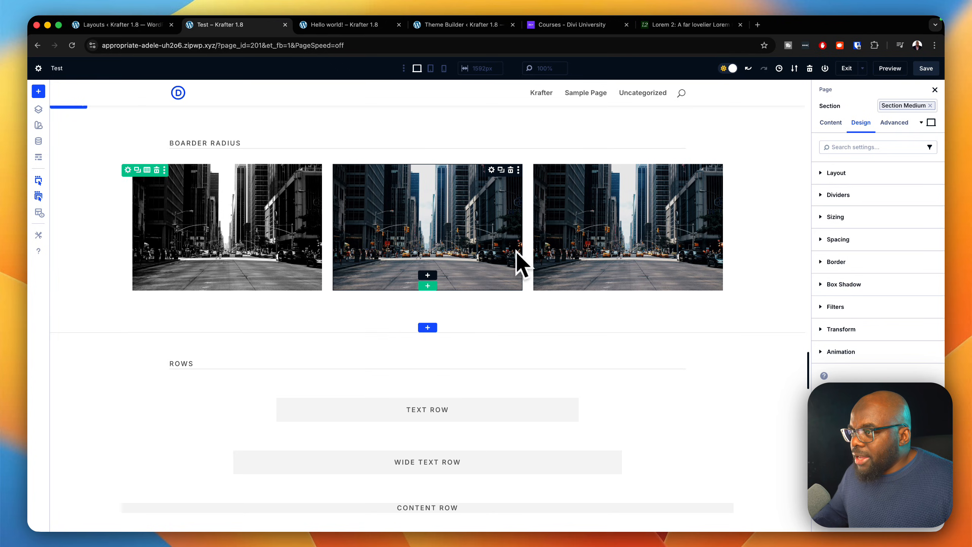
{"action": "scroll", "coordinate": [764, 297], "scroll_direction": "down", "scroll_amount": 7}
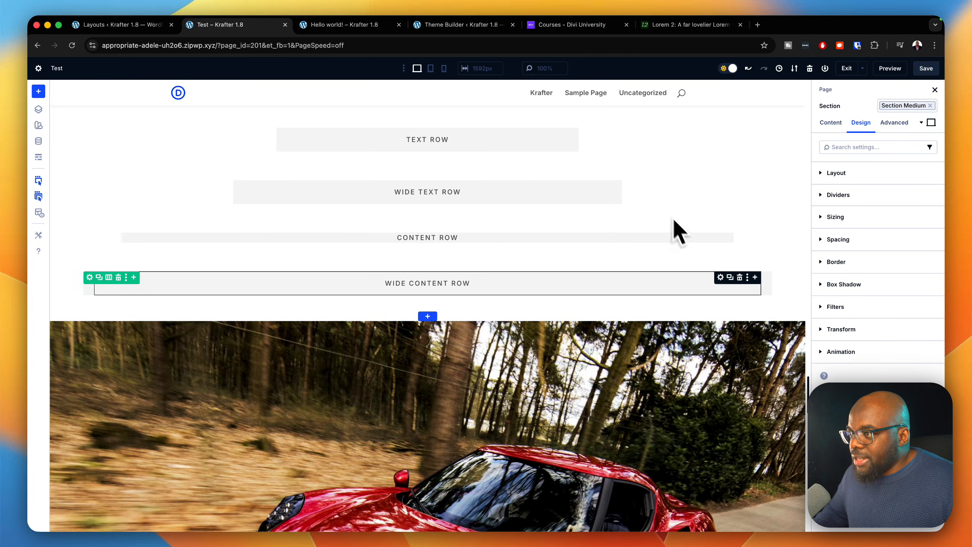
{"action": "scroll", "coordinate": [764, 257], "scroll_direction": "down", "scroll_amount": 10}
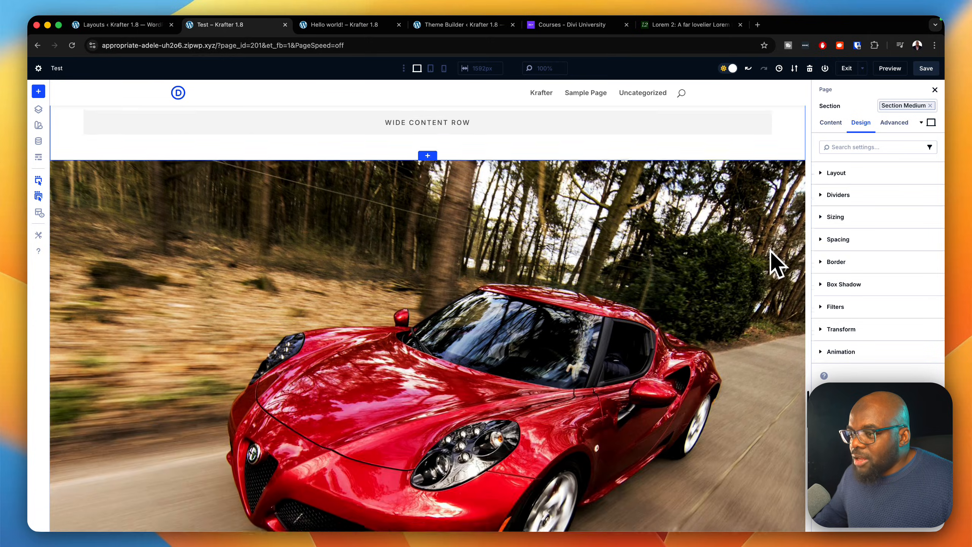
{"action": "scroll", "coordinate": [772, 251], "scroll_direction": "down", "scroll_amount": 10}
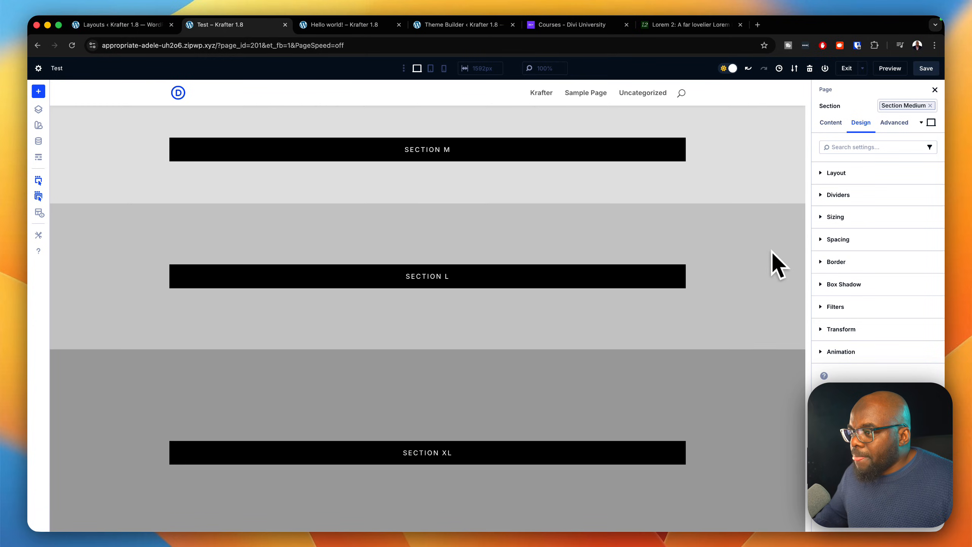
{"action": "scroll", "coordinate": [770, 334], "scroll_direction": "down", "scroll_amount": 5}
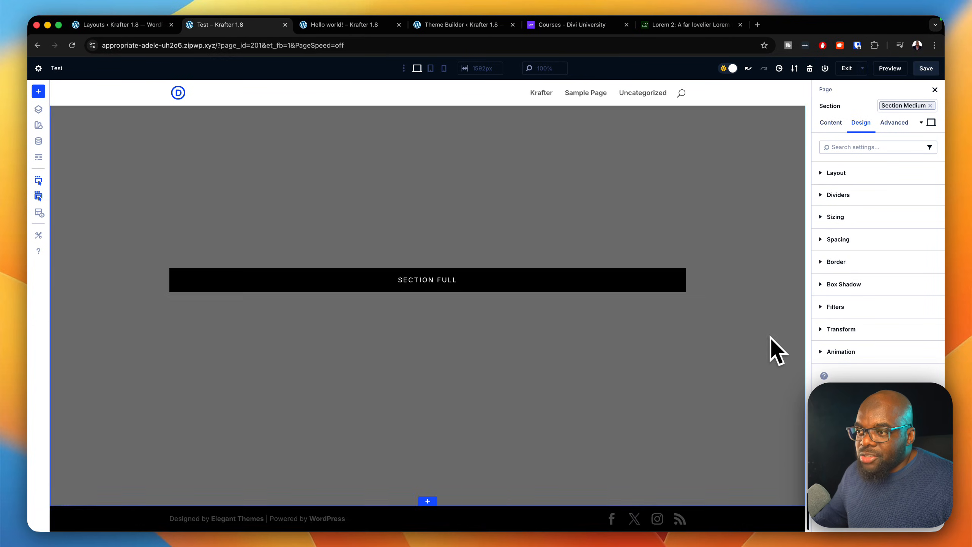
{"action": "scroll", "coordinate": [770, 333], "scroll_direction": "up", "scroll_amount": 20}
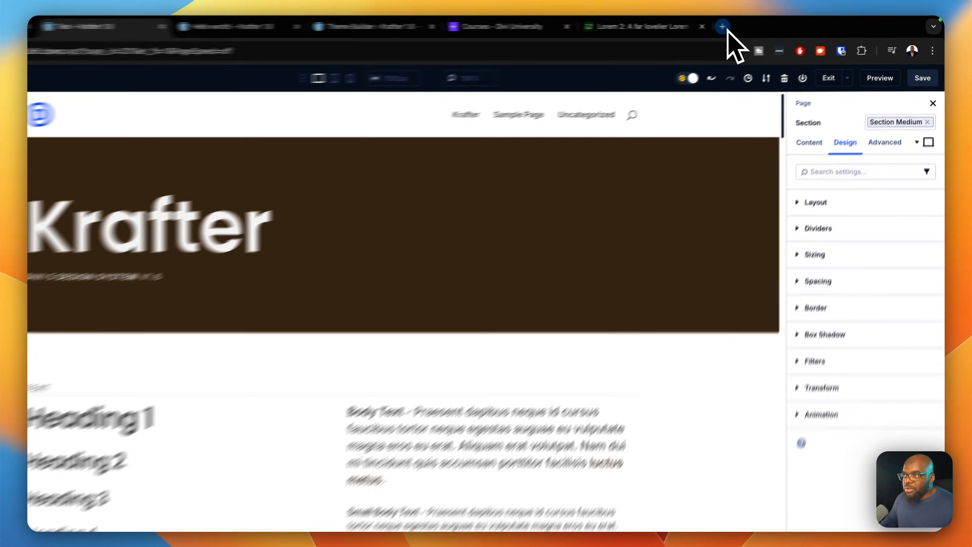
Step: Open coolors.co in a new browser tab and start its color palette generator
{"action": "left_click", "coordinate": [758, 25]}
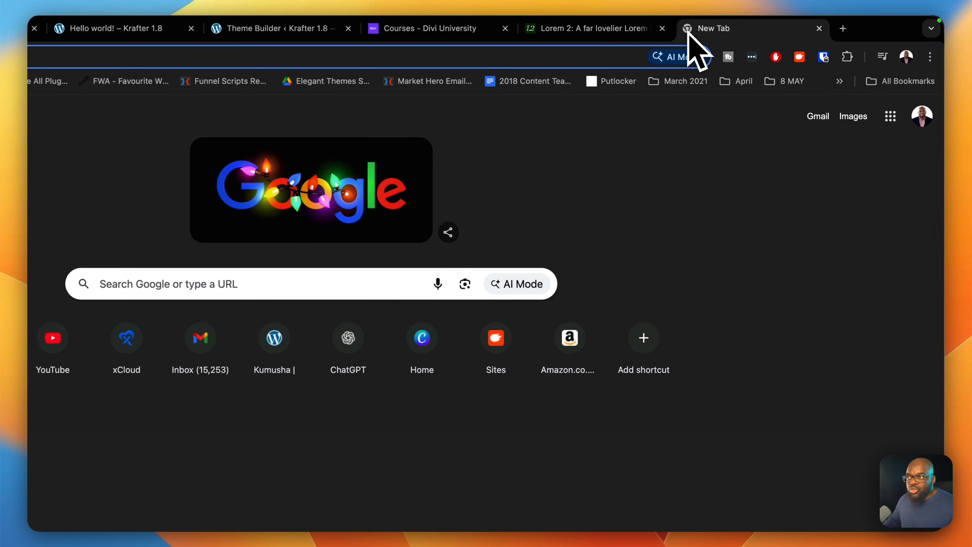
{"action": "type", "text": "coolors.co"}
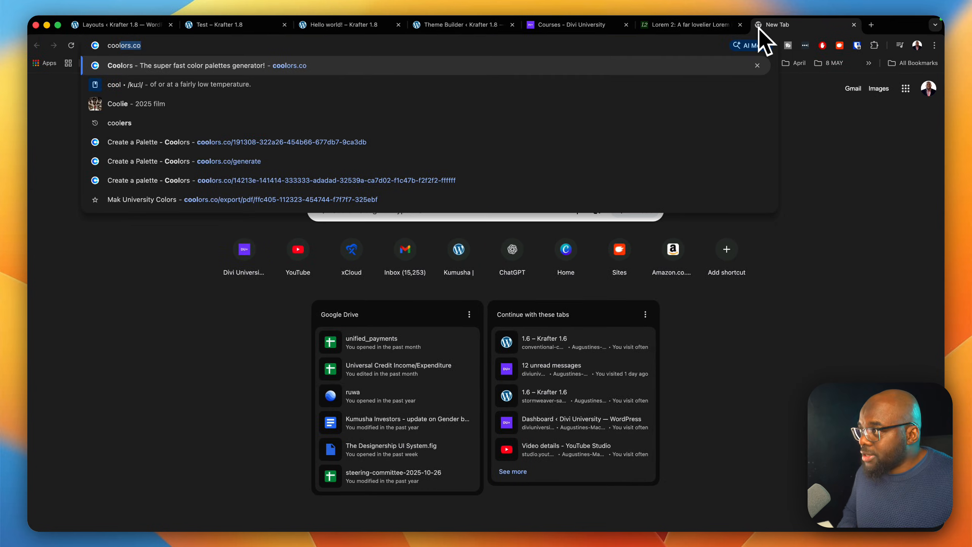
{"action": "key", "text": "Return"}
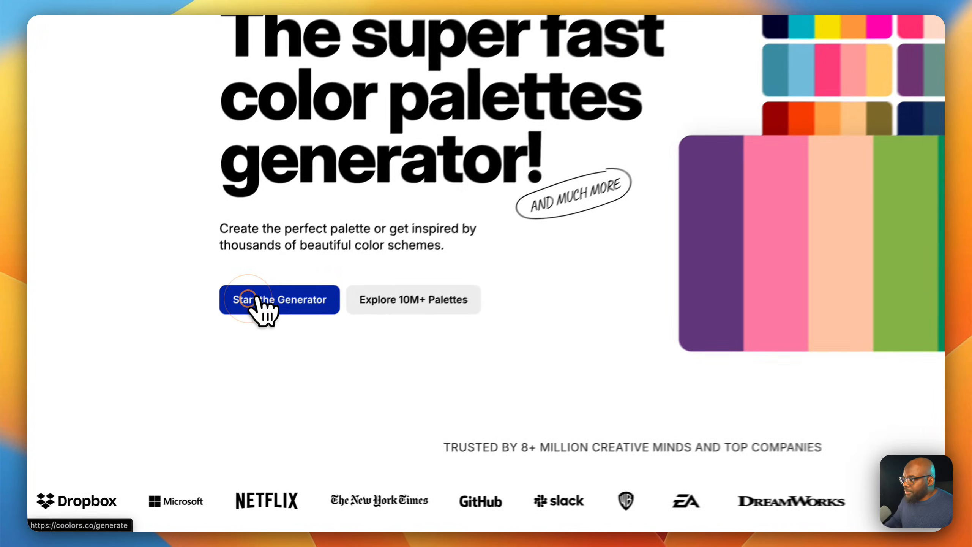
{"action": "left_click", "coordinate": [245, 356]}
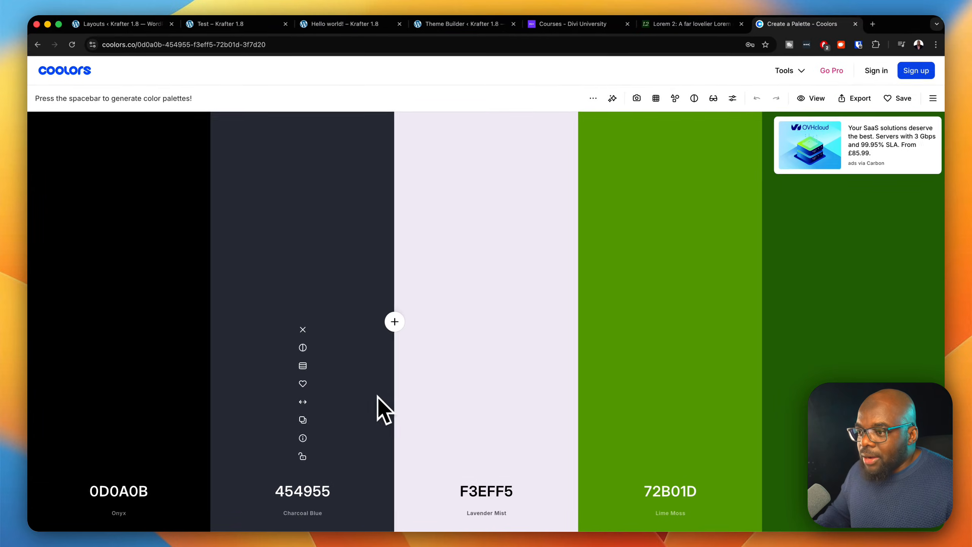
Step: Generate a new palette, move the blue 226CE0 to the second place and lock it
{"action": "key", "text": "space"}
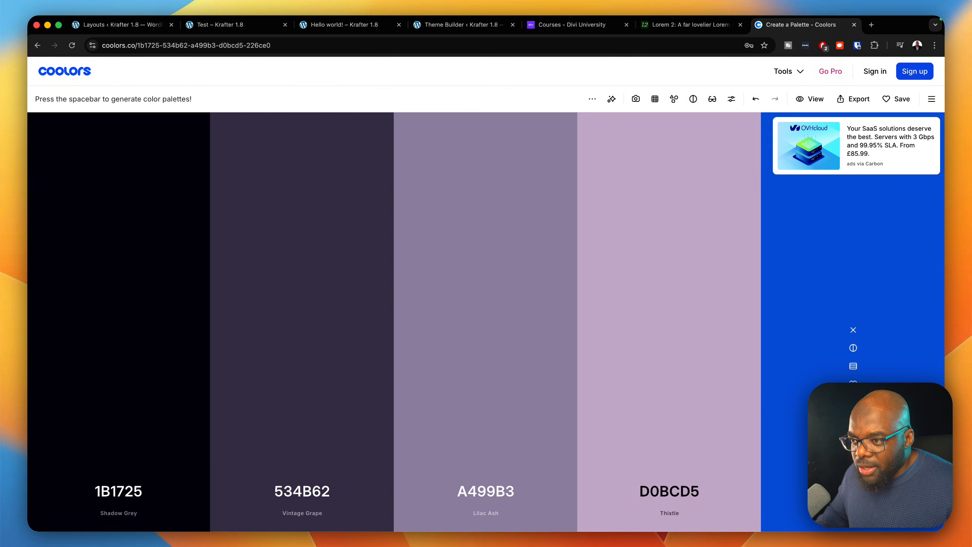
{"action": "left_click_drag", "start_coordinate": [853, 401], "coordinate": [172, 406]}
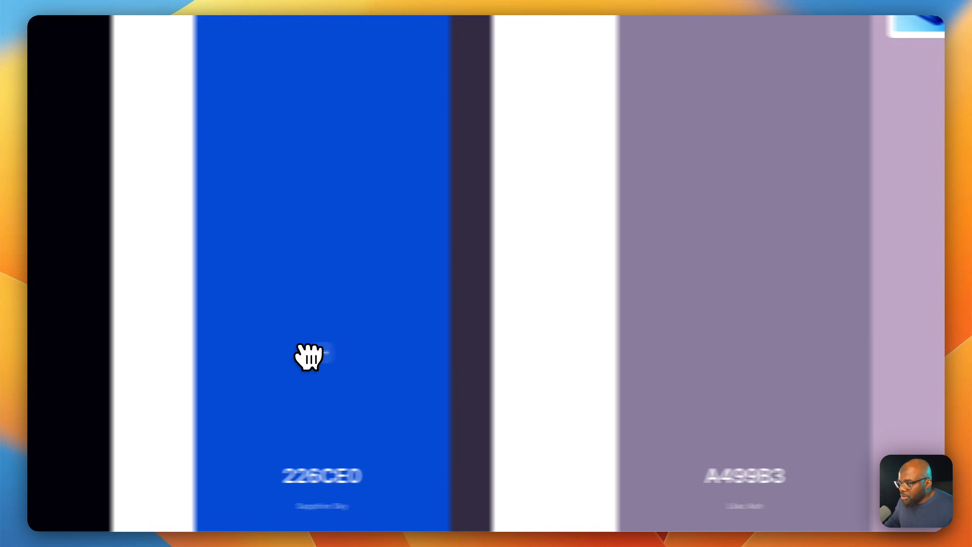
{"action": "left_click_drag", "start_coordinate": [308, 356], "coordinate": [383, 376]}
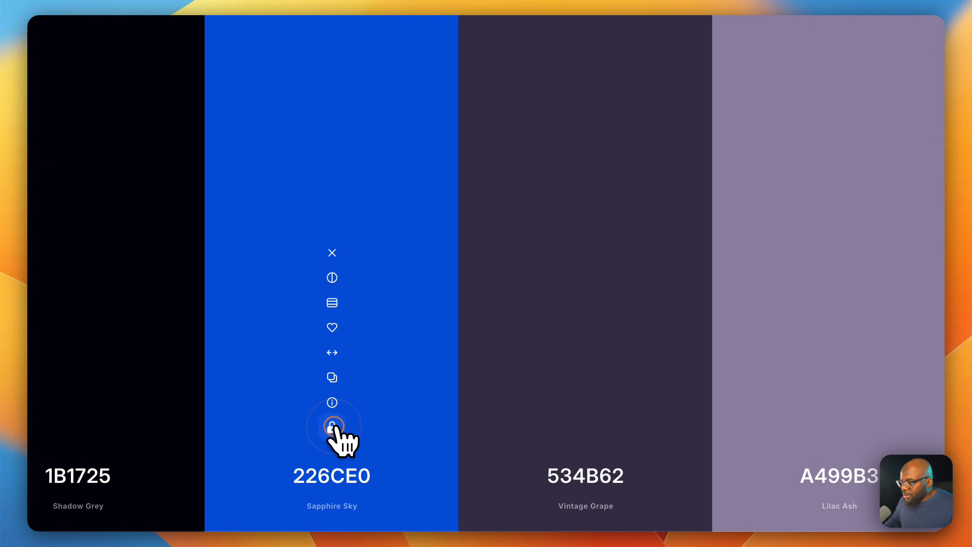
Step: Generate further palettes around the locked blue, then place the orange FF8552 directly after it and lock it
{"action": "key", "text": "space"}
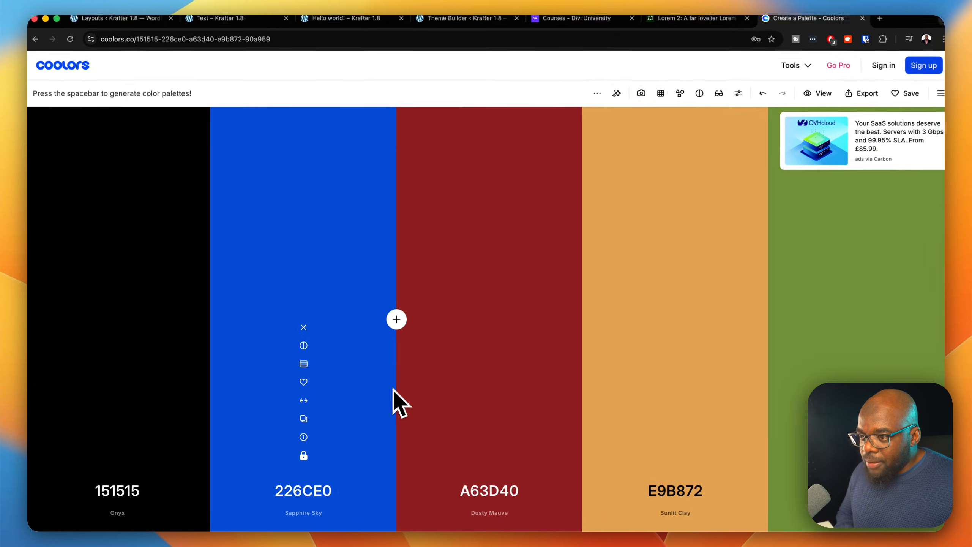
{"action": "key", "text": "space"}
{"action": "key", "text": "space"}
{"action": "key", "text": "space"}
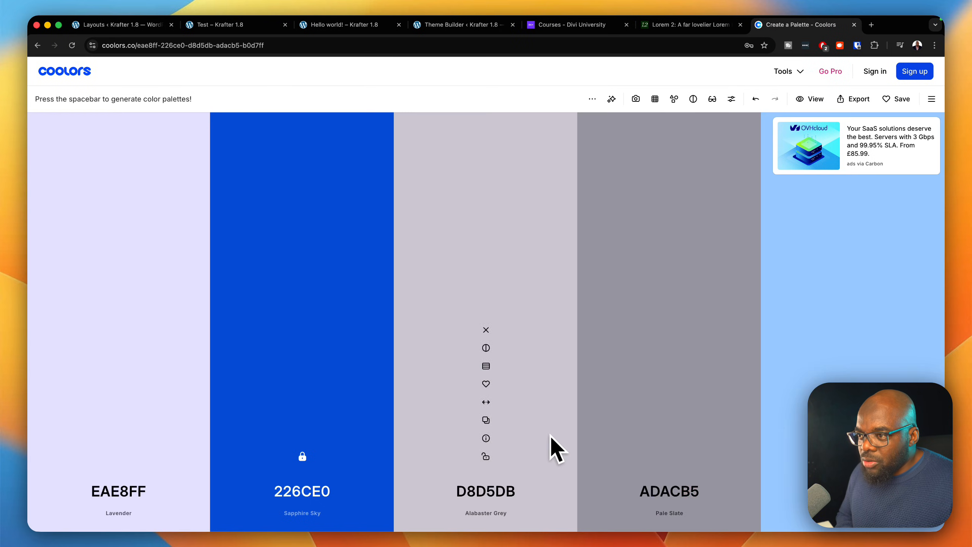
{"action": "key", "text": "space"}
{"action": "key", "text": "space"}
{"action": "key", "text": "space"}
{"action": "key", "text": "space"}
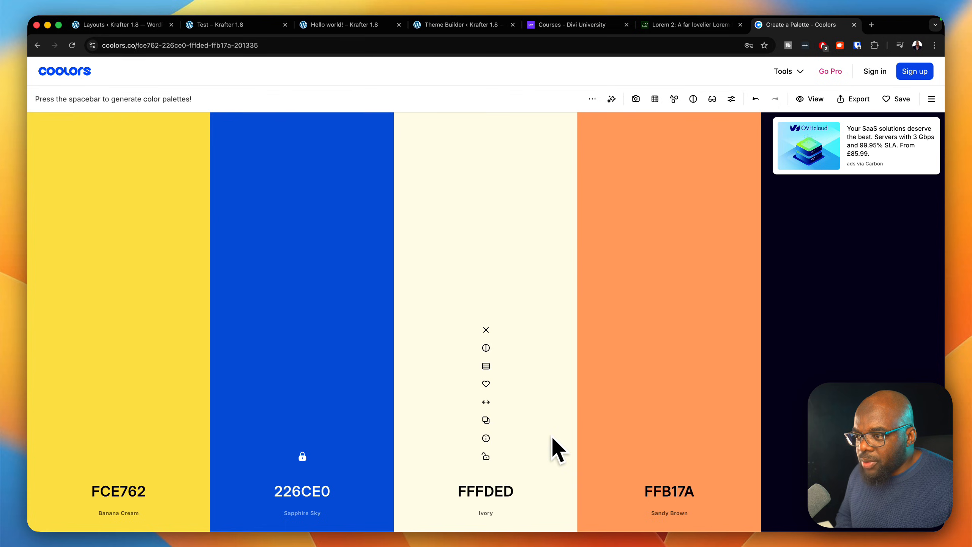
{"action": "key", "text": "space"}
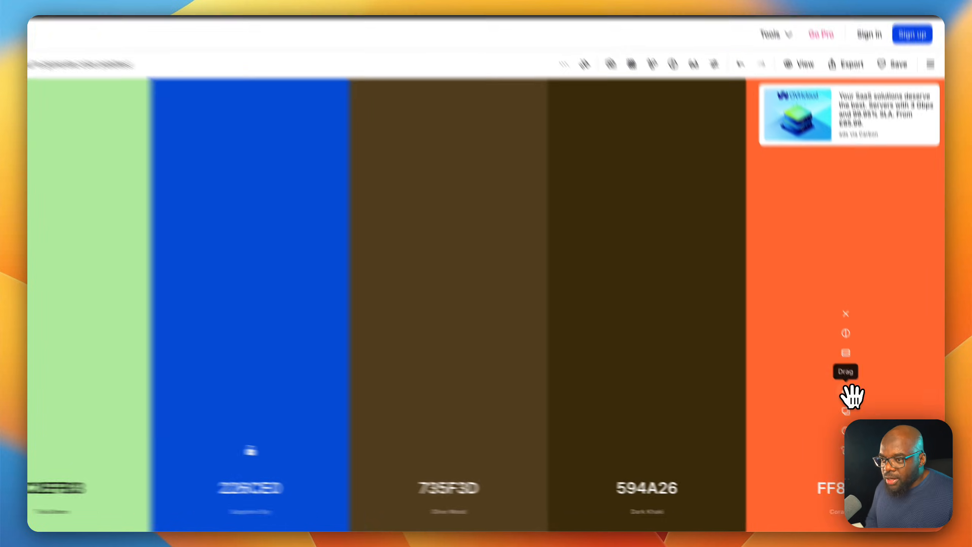
{"action": "left_click_drag", "start_coordinate": [853, 401], "coordinate": [492, 425]}
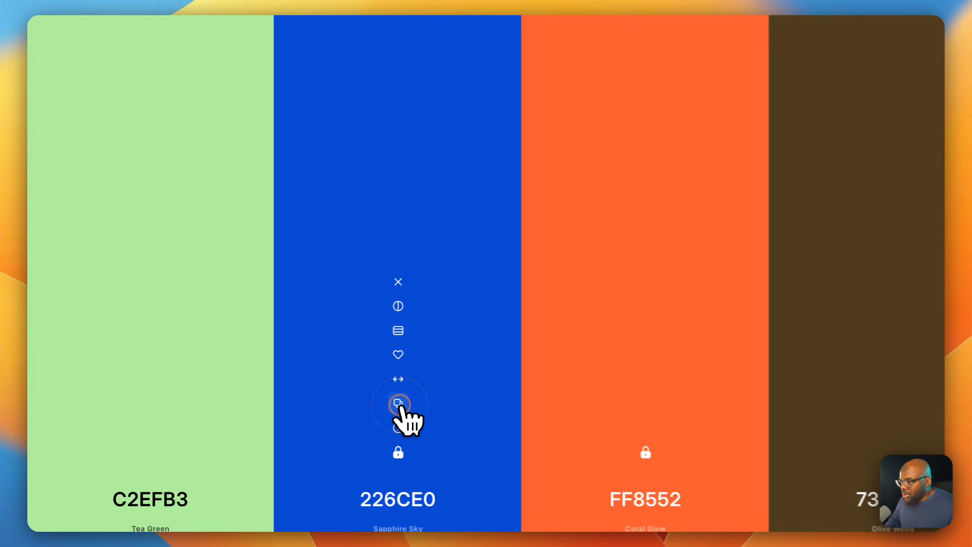
Step: Copy the blue's hex code 226CE0 and move the Test page's browser tab beside the Coolors tab
{"action": "left_click", "coordinate": [302, 420]}
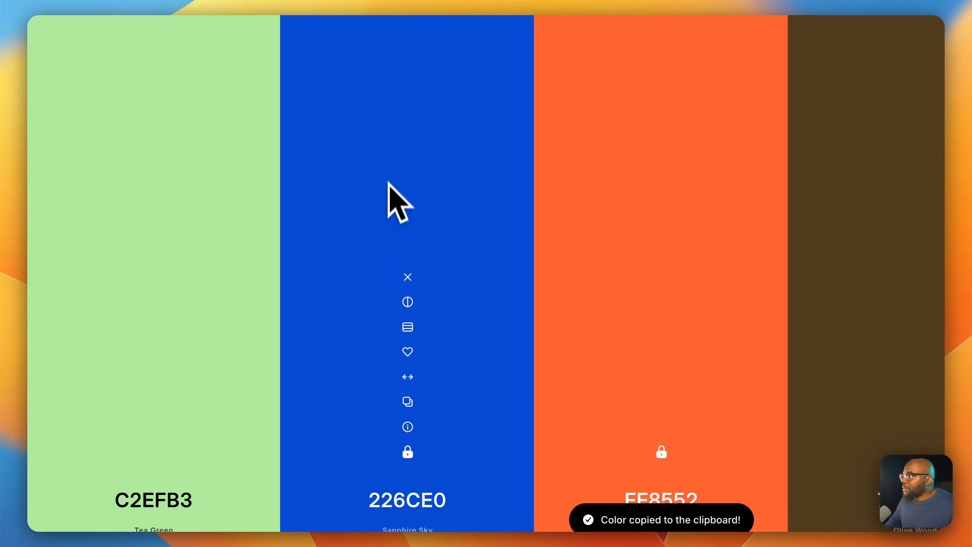
{"action": "left_click", "coordinate": [360, 20]}
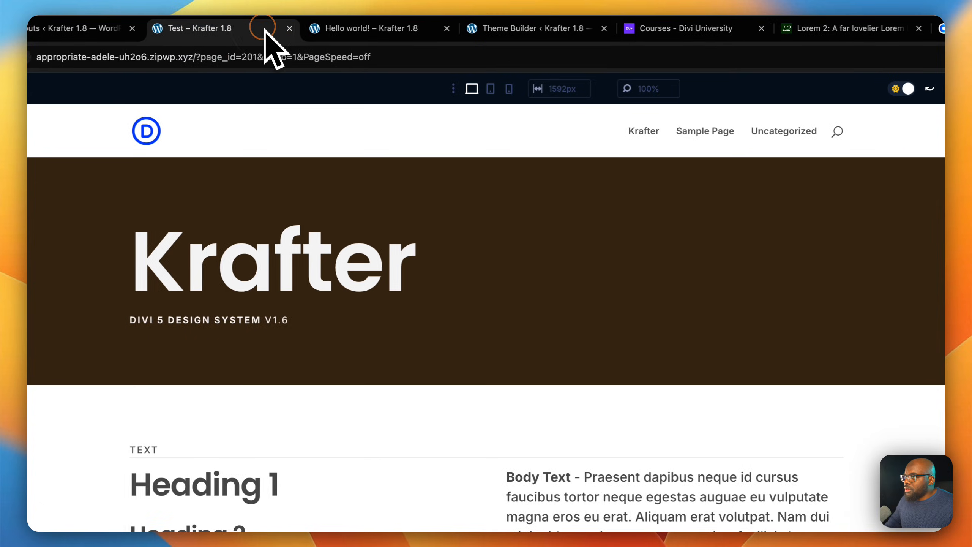
{"action": "left_click_drag", "start_coordinate": [259, 28], "coordinate": [734, 48]}
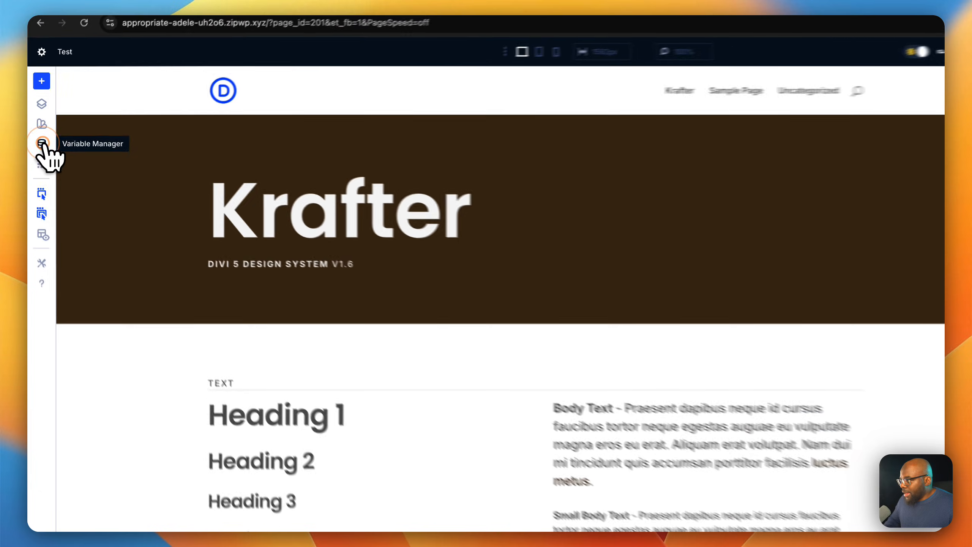
Step: Set the Primary Color global variable to 226CE0, enlarging the Global Variables window to show the color list
{"action": "left_click", "coordinate": [39, 142]}
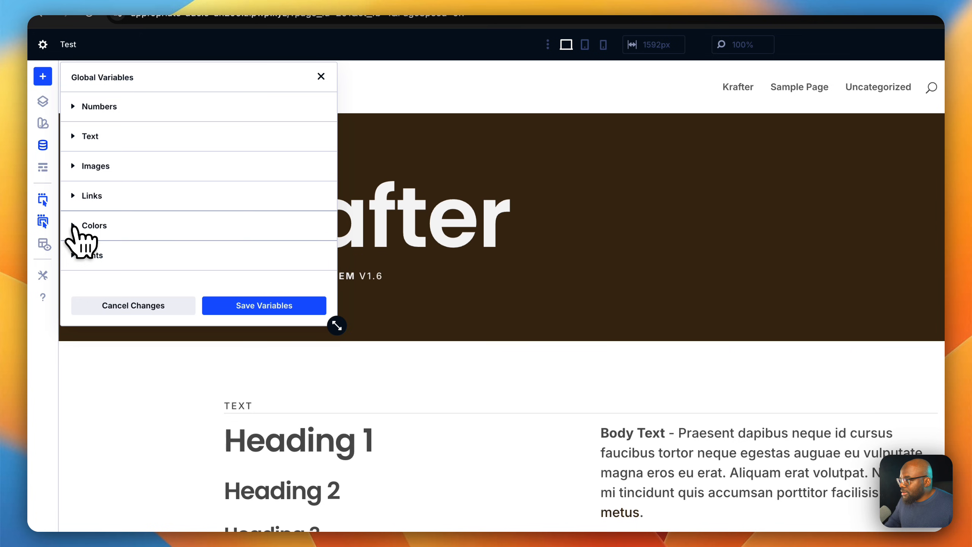
{"action": "left_click", "coordinate": [73, 227]}
{"action": "left_click_drag", "start_coordinate": [336, 326], "coordinate": [595, 535]}
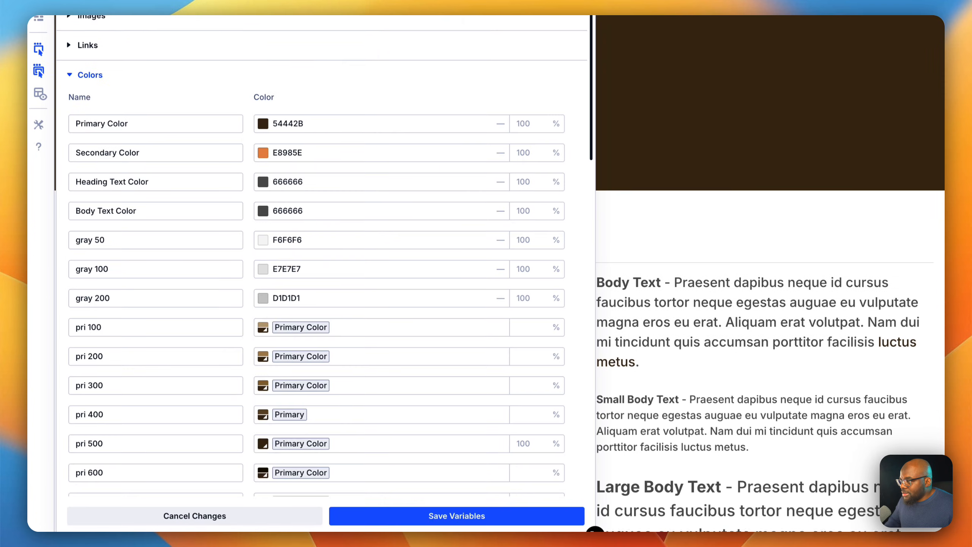
{"action": "double_click", "coordinate": [322, 121]}
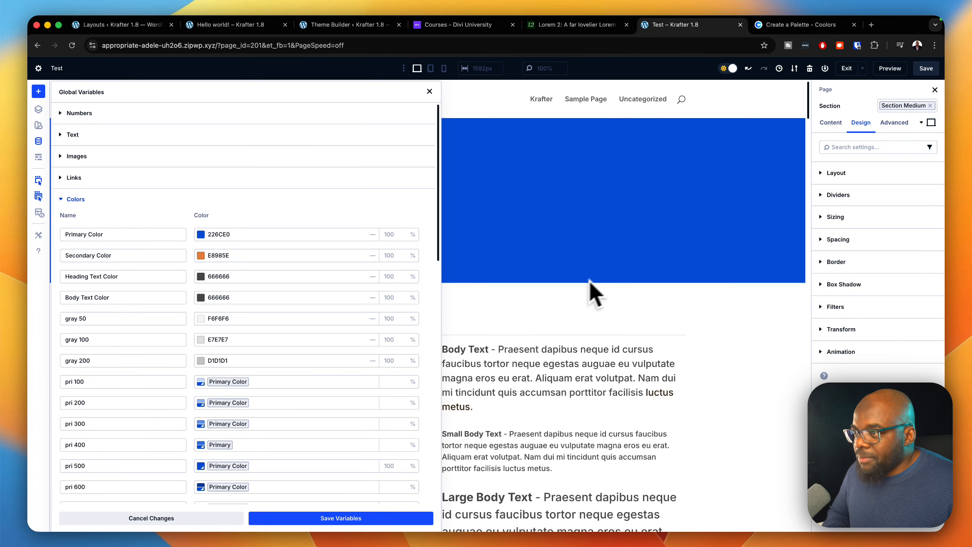
Step: Check the new primary color on the page's text, buttons and palette swatches, repositioning the Global Variables window
{"action": "scroll", "coordinate": [715, 193], "scroll_direction": "down", "scroll_amount": 10}
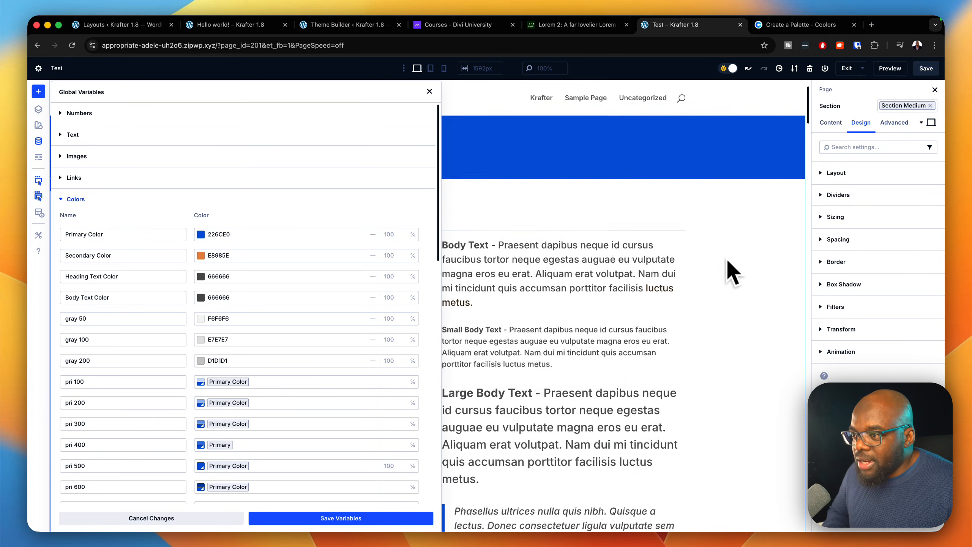
{"action": "scroll", "coordinate": [728, 274], "scroll_direction": "down", "scroll_amount": 2}
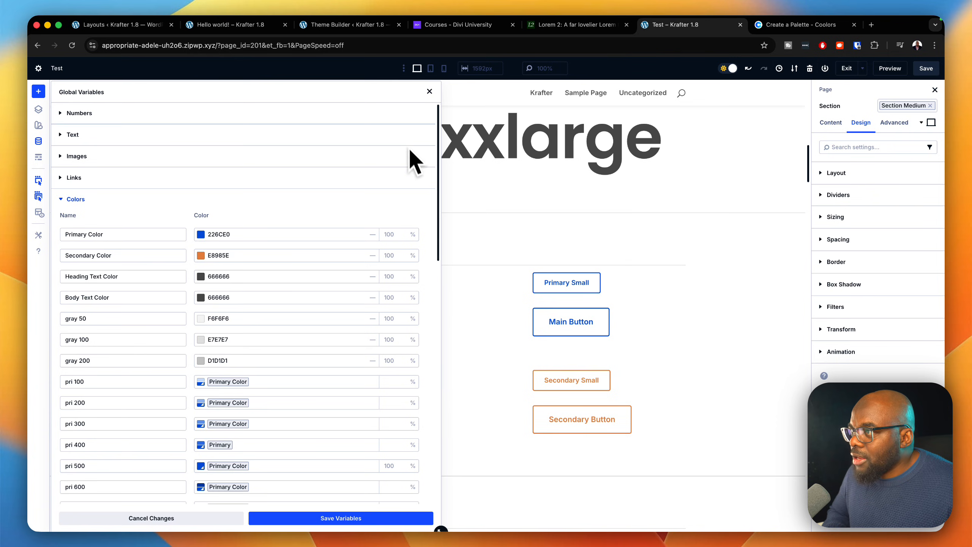
{"action": "left_click_drag", "start_coordinate": [392, 94], "coordinate": [430, 78]}
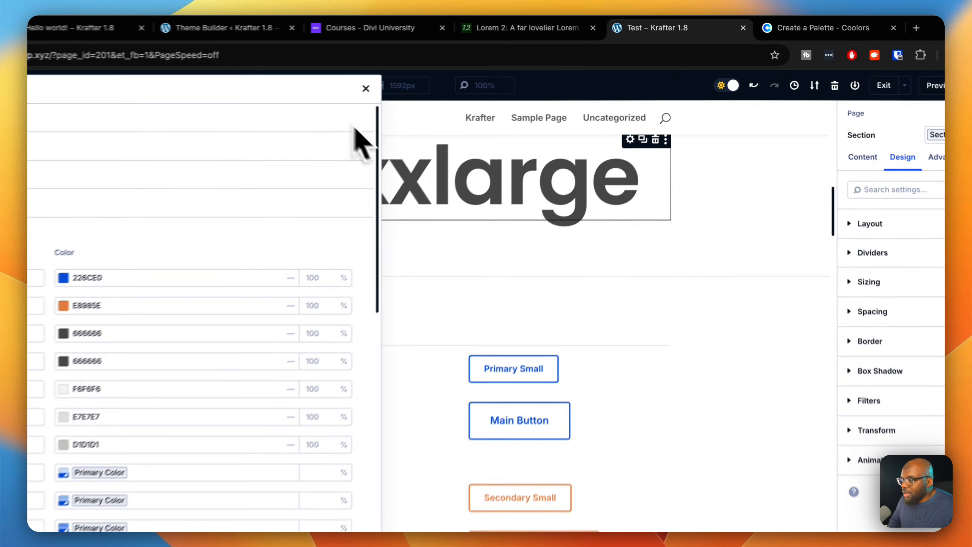
{"action": "scroll", "coordinate": [673, 273], "scroll_direction": "down", "scroll_amount": 10}
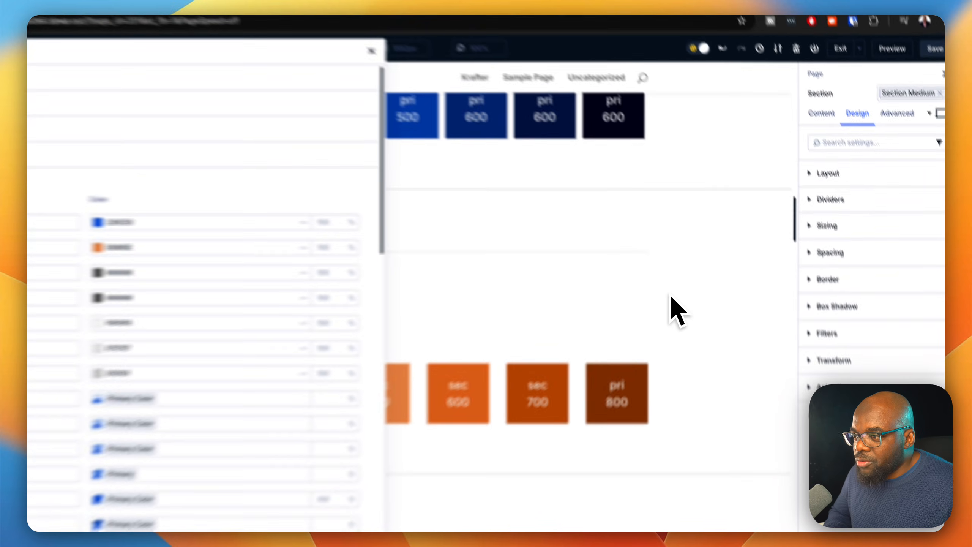
{"action": "scroll", "coordinate": [700, 275], "scroll_direction": "up", "scroll_amount": 5}
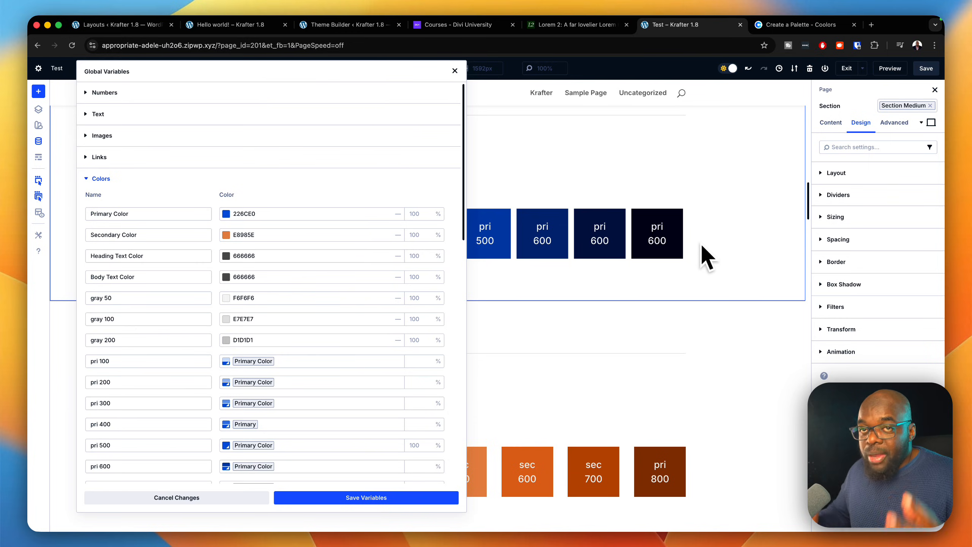
Step: Copy the orange FF8552 from the Coolors palette and set the Secondary Color global variable to it
{"action": "left_click", "coordinate": [781, 25]}
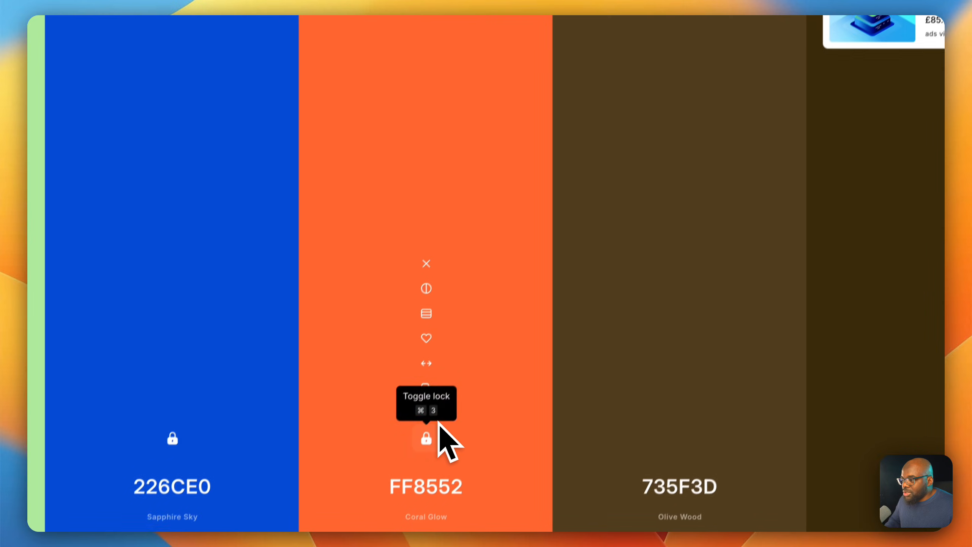
{"action": "left_click", "coordinate": [435, 378]}
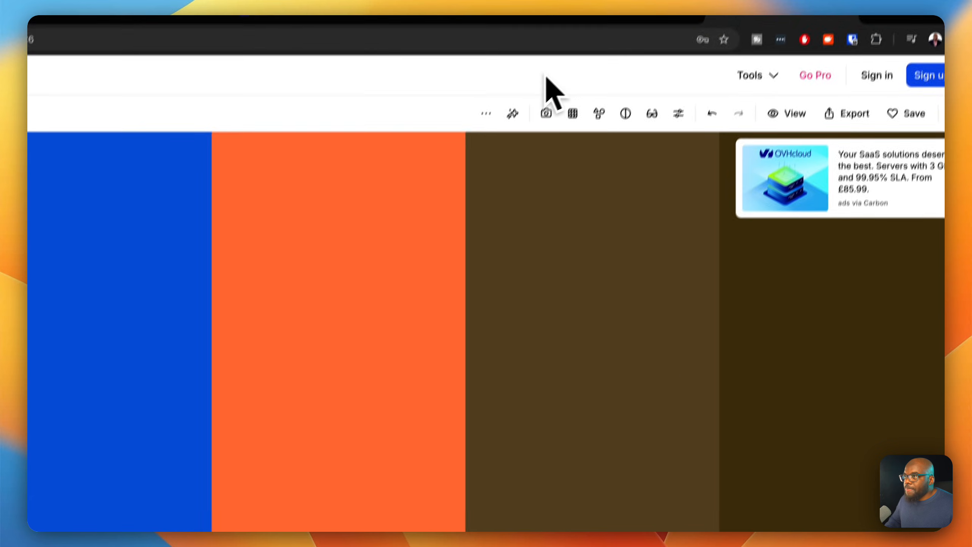
{"action": "left_click", "coordinate": [712, 31]}
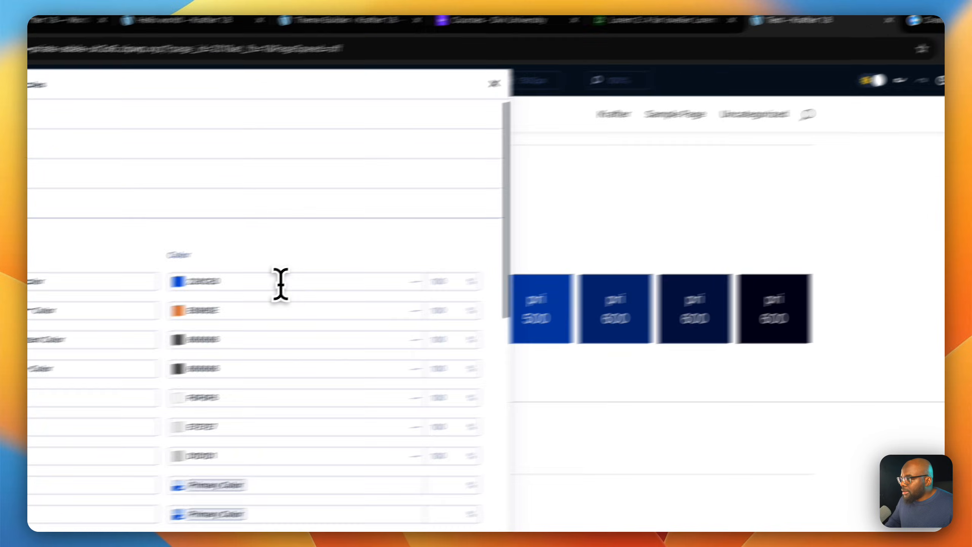
{"action": "double_click", "coordinate": [162, 316]}
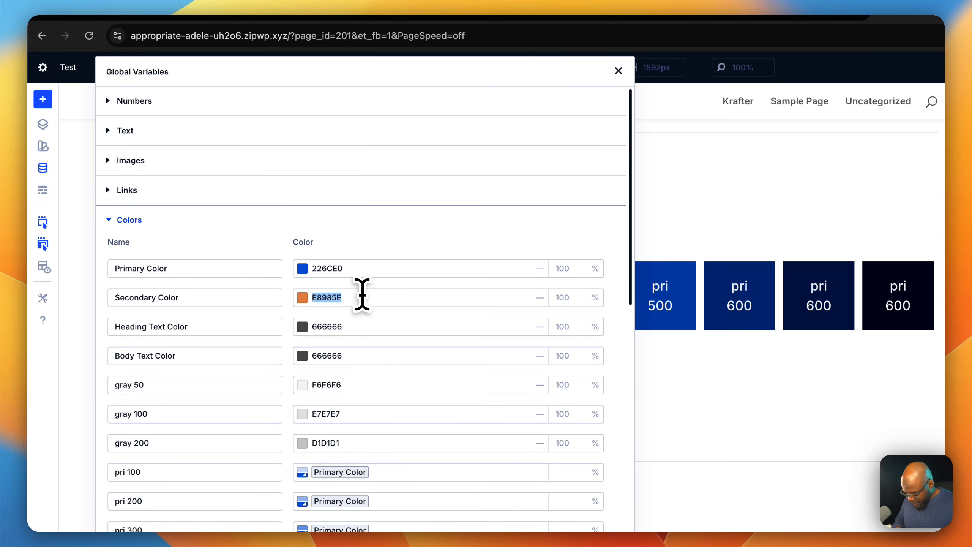
{"action": "key", "text": "super+v"}
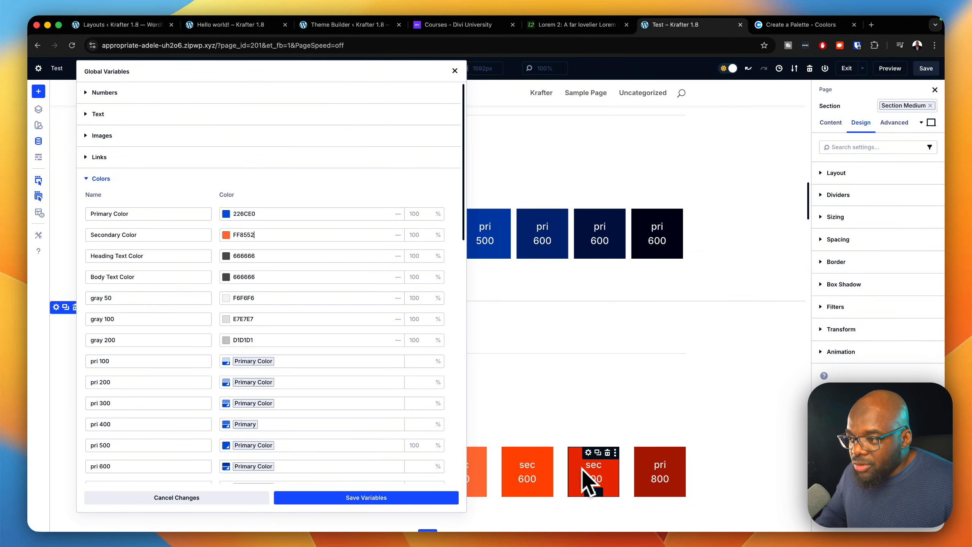
Step: Save the edited global color variables and apply the changes across the site
{"action": "scroll", "coordinate": [589, 471], "scroll_direction": "down", "scroll_amount": 2}
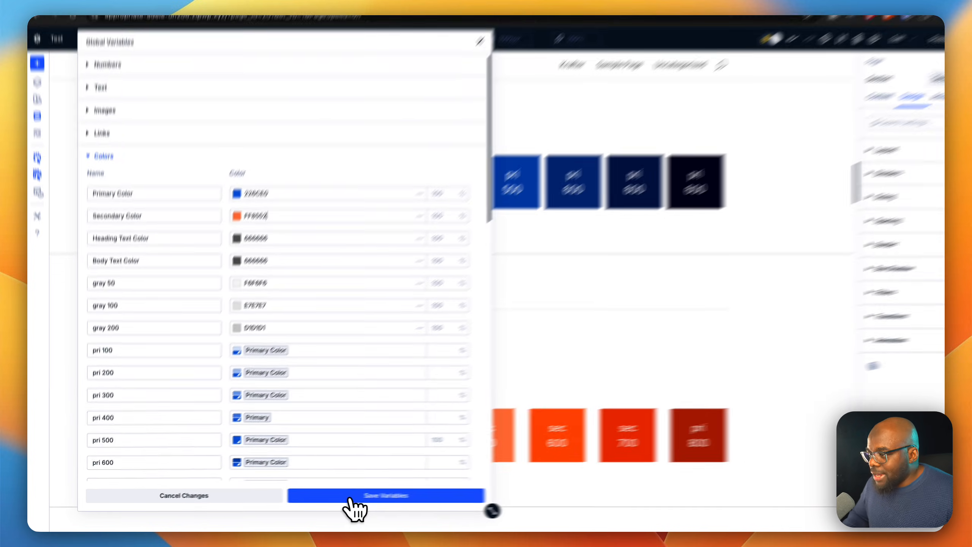
{"action": "left_click", "coordinate": [352, 498]}
{"action": "left_click", "coordinate": [548, 486]}
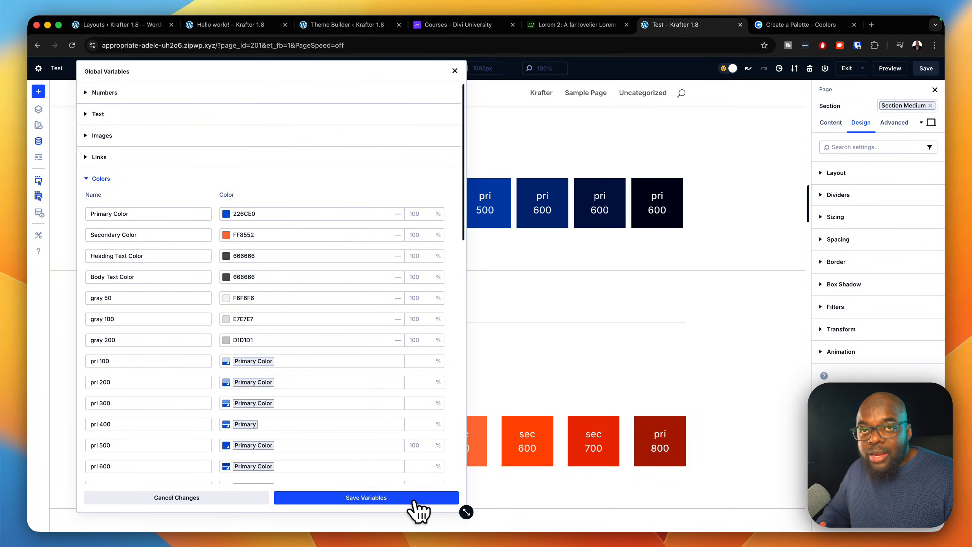
Step: In the global font variables, set the Headings font to Inter and the Body font to Poppins
{"action": "left_click", "coordinate": [98, 179]}
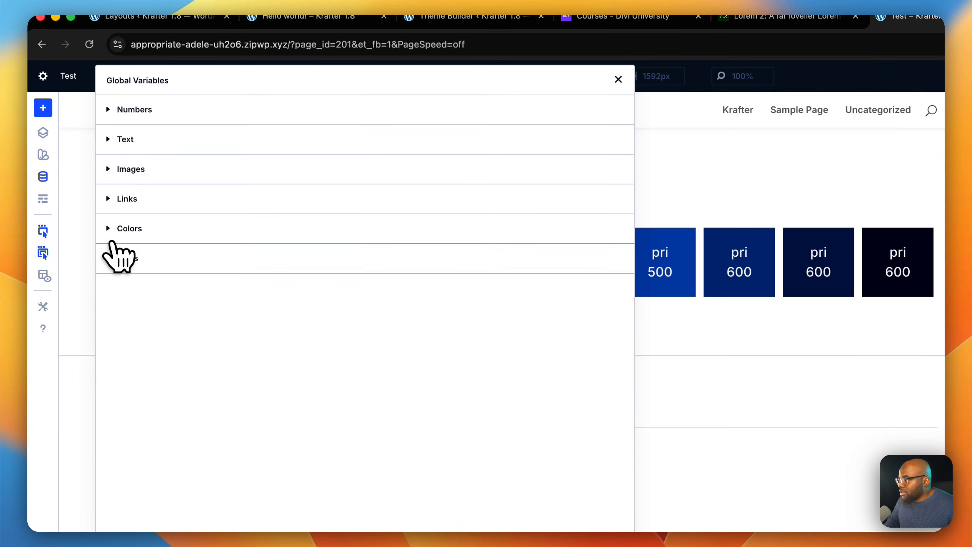
{"action": "left_click", "coordinate": [88, 200]}
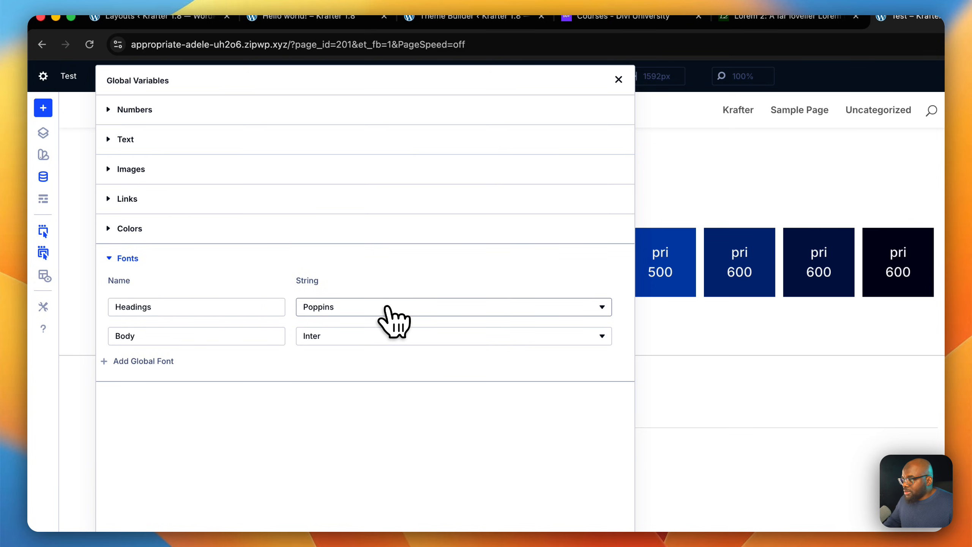
{"action": "left_click", "coordinate": [385, 306]}
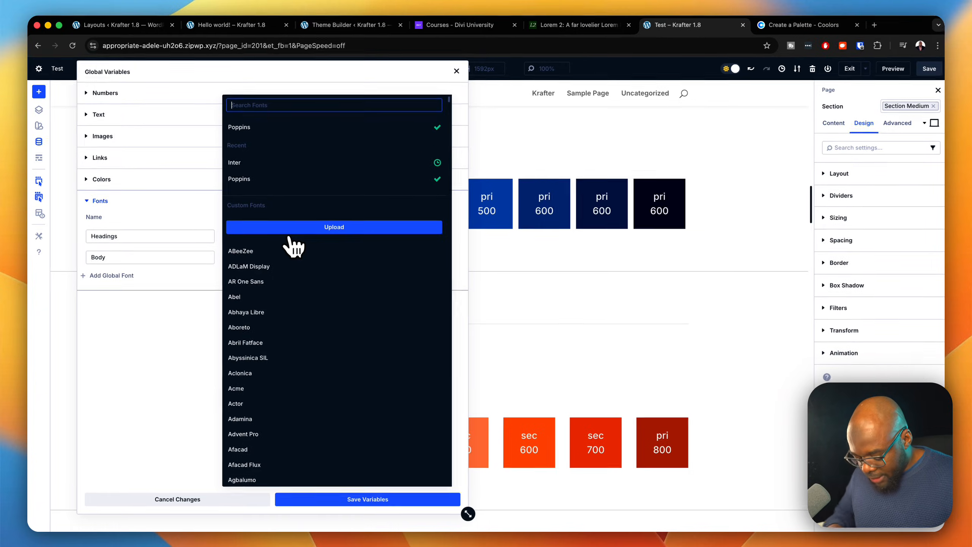
{"action": "type", "text": "inter"}
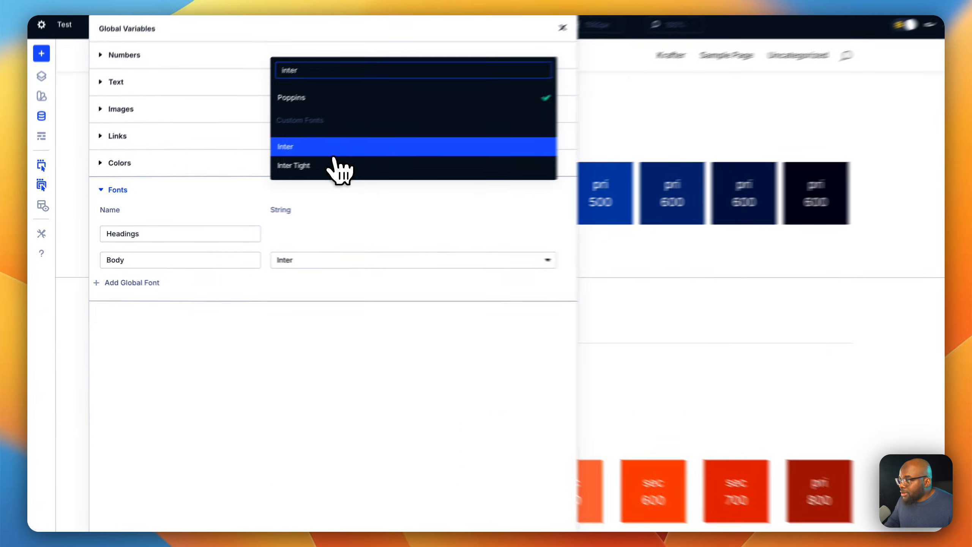
{"action": "left_click", "coordinate": [333, 153]}
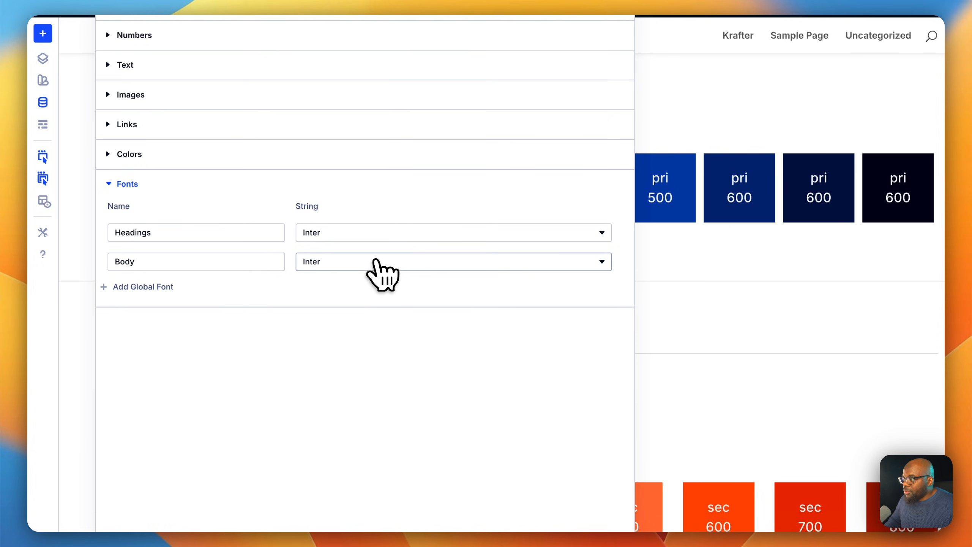
{"action": "left_click", "coordinate": [379, 268]}
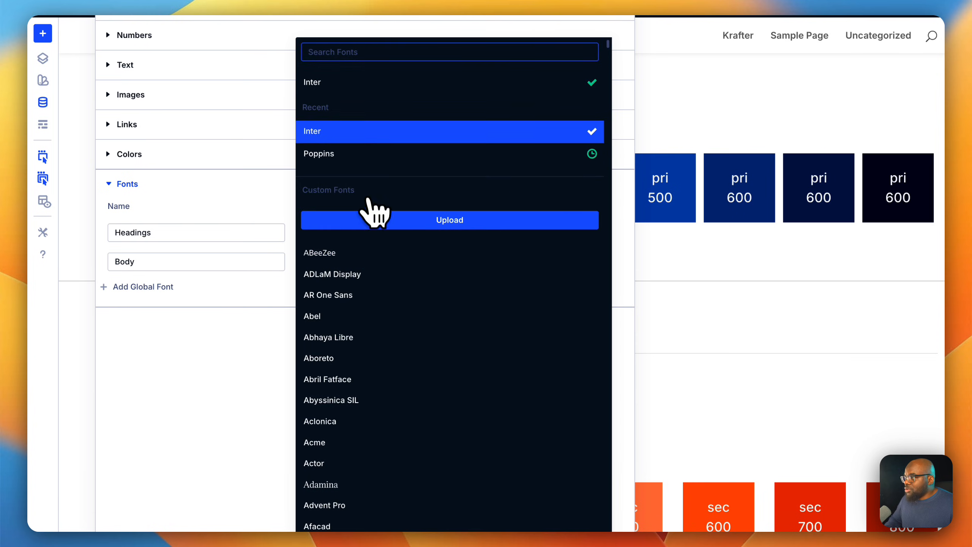
{"action": "left_click", "coordinate": [357, 157]}
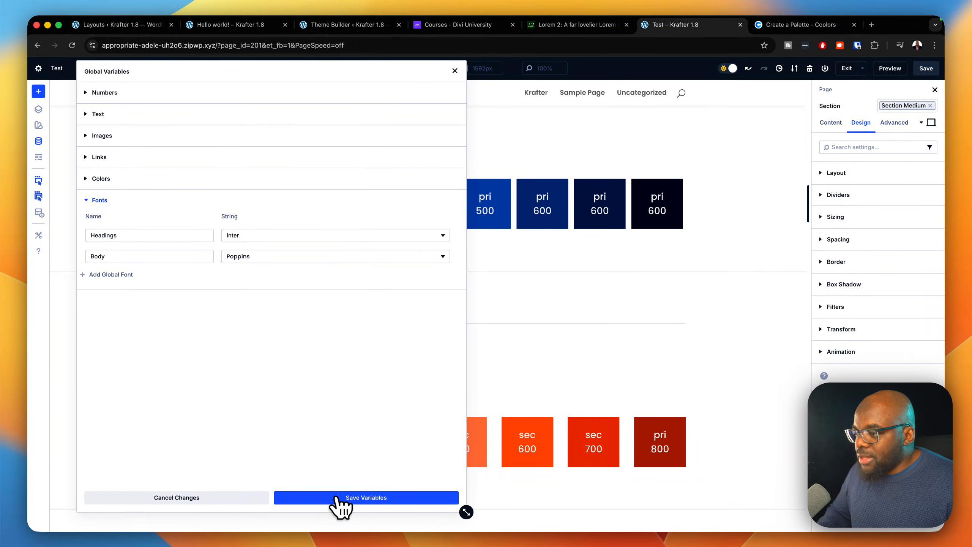
Step: Apply the font variable changes site-wide, close the Global Variables window and save the Test page
{"action": "left_click", "coordinate": [336, 499]}
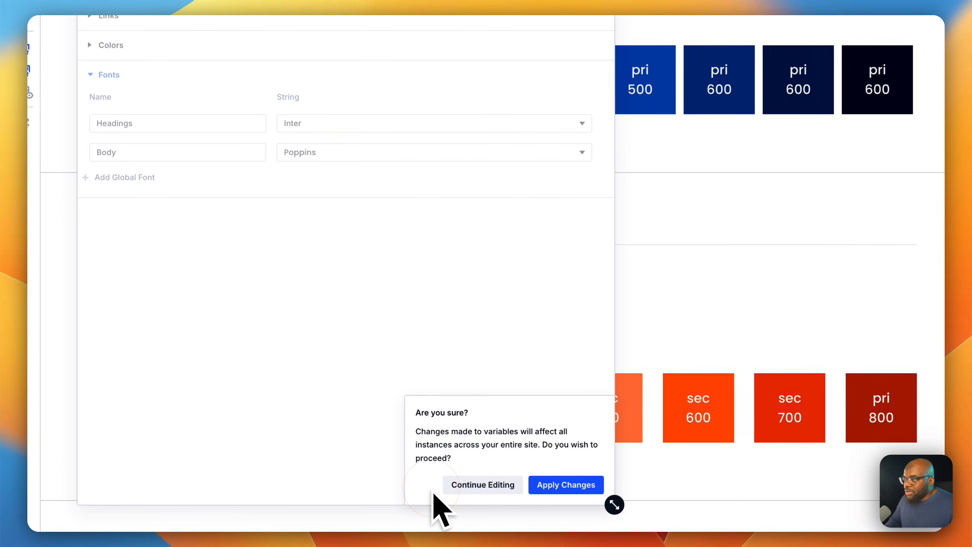
{"action": "left_click", "coordinate": [542, 486]}
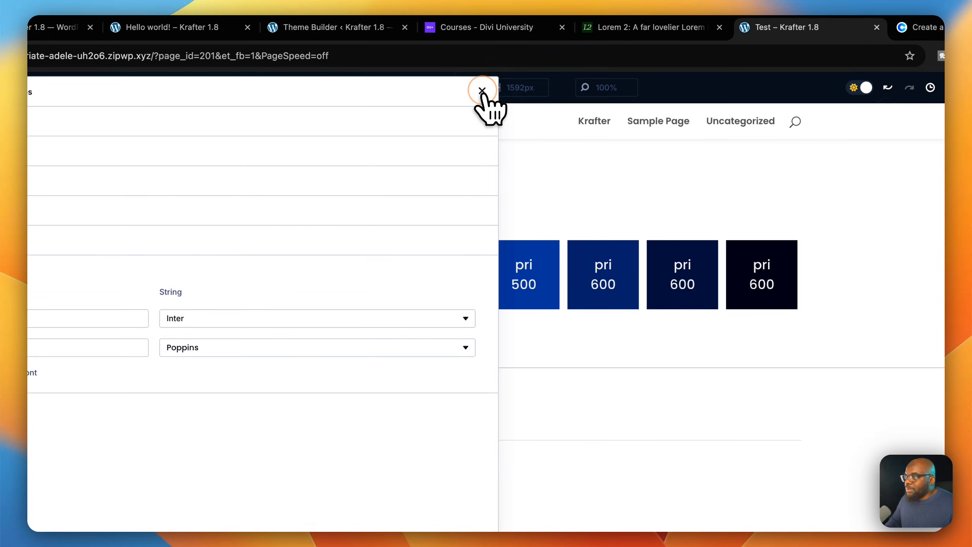
{"action": "left_click", "coordinate": [480, 92]}
{"action": "scroll", "coordinate": [501, 184], "scroll_direction": "up", "scroll_amount": 20}
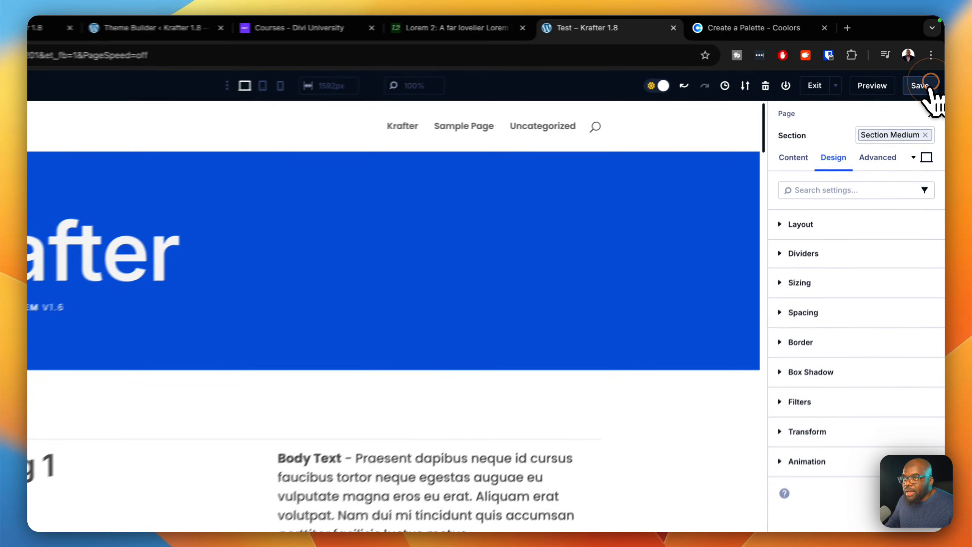
{"action": "left_click", "coordinate": [926, 68]}
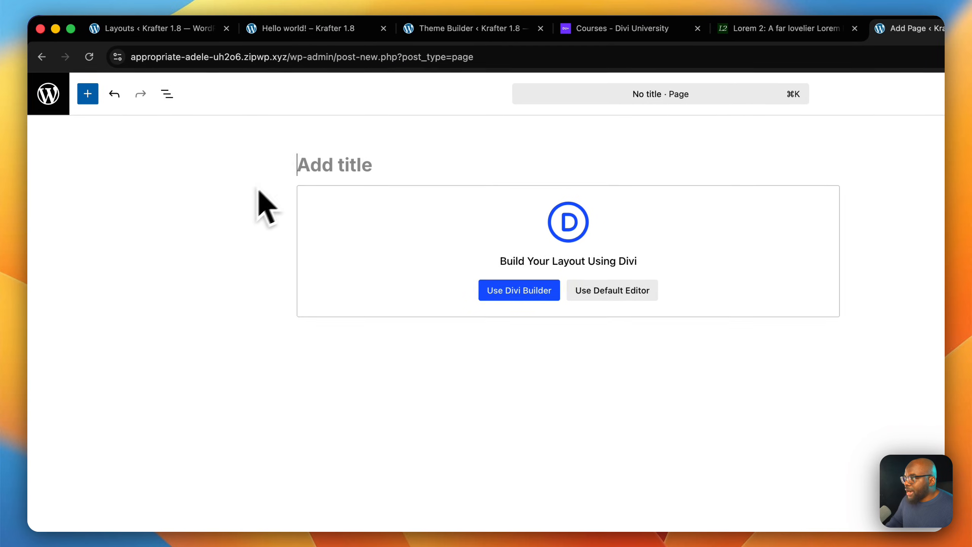
Step: Title the new page Main and start building it with the Divi Builder
{"action": "left_click", "coordinate": [306, 145]}
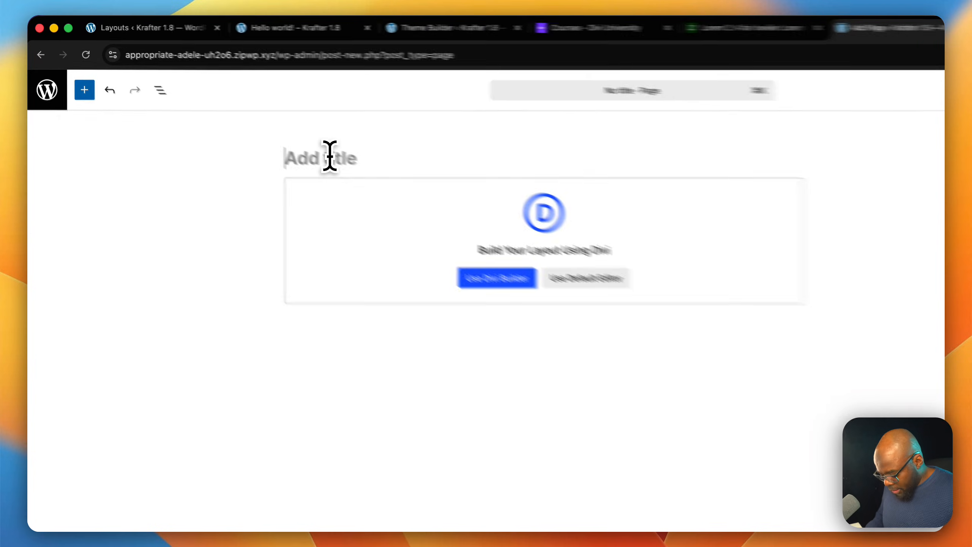
{"action": "type", "text": "H"}
{"action": "key", "text": "BackSpace"}
{"action": "type", "text": "Main"}
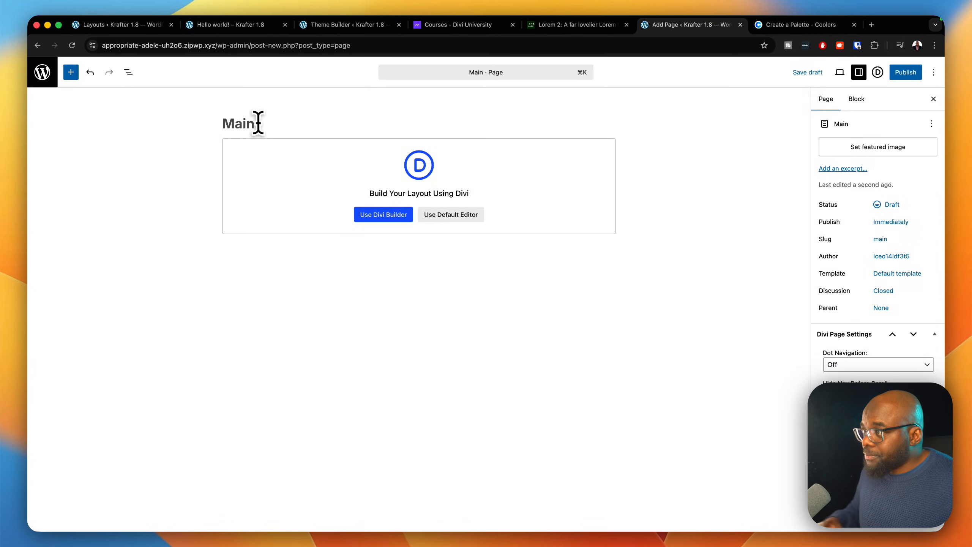
{"action": "left_click", "coordinate": [387, 215]}
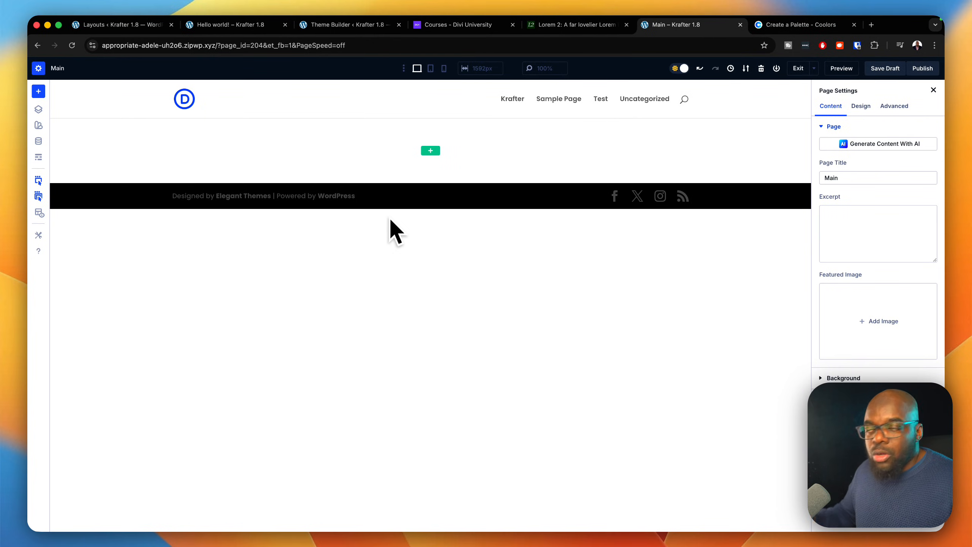
Step: Insert a single-column row in the empty section and add a Heading module to it
{"action": "left_click", "coordinate": [430, 151]}
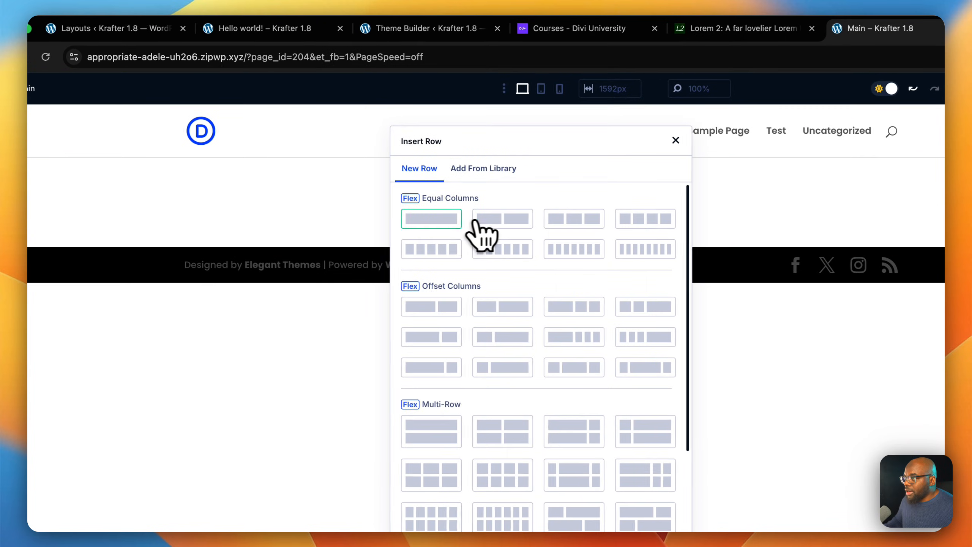
{"action": "left_click", "coordinate": [428, 220]}
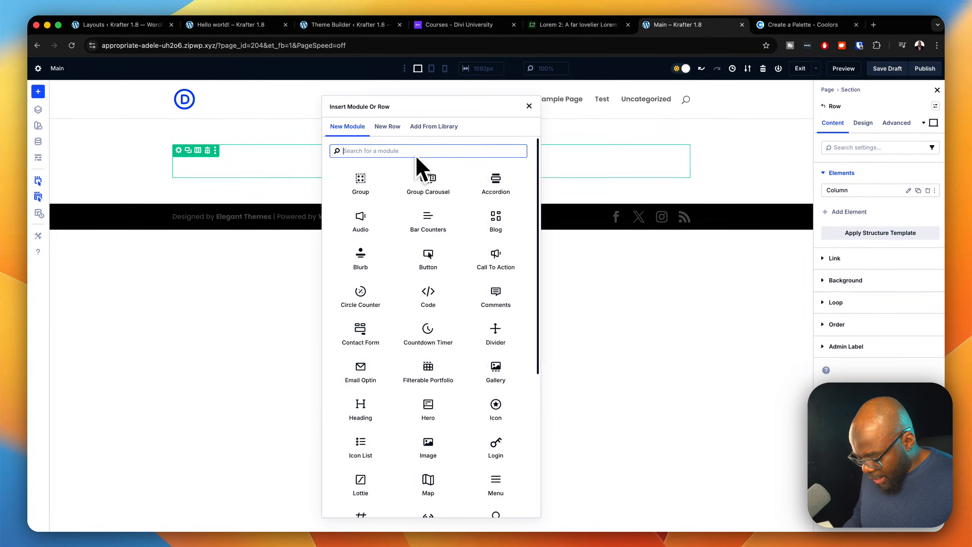
{"action": "type", "text": "h"}
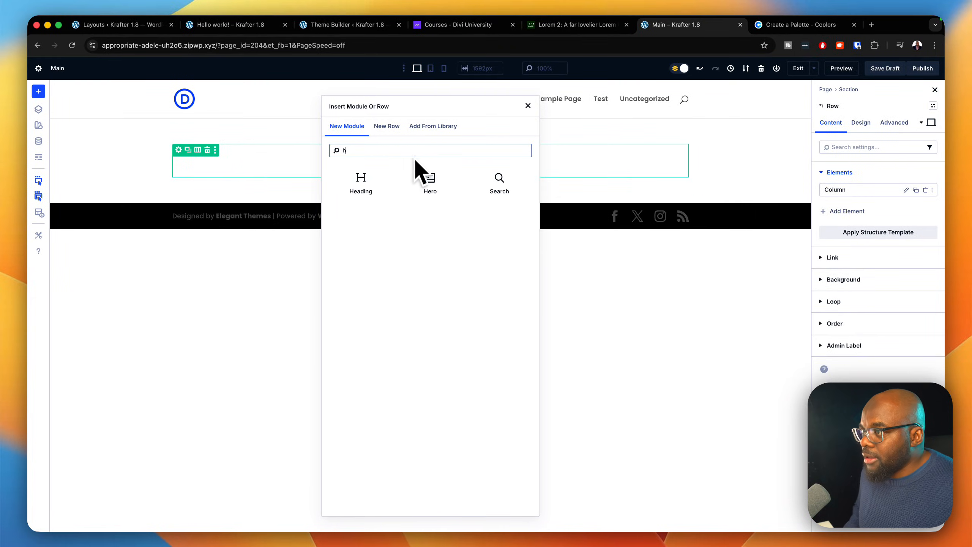
{"action": "left_click", "coordinate": [361, 180]}
Step: Replace the heading's placeholder text with FF8552
{"action": "left_click", "coordinate": [306, 151]}
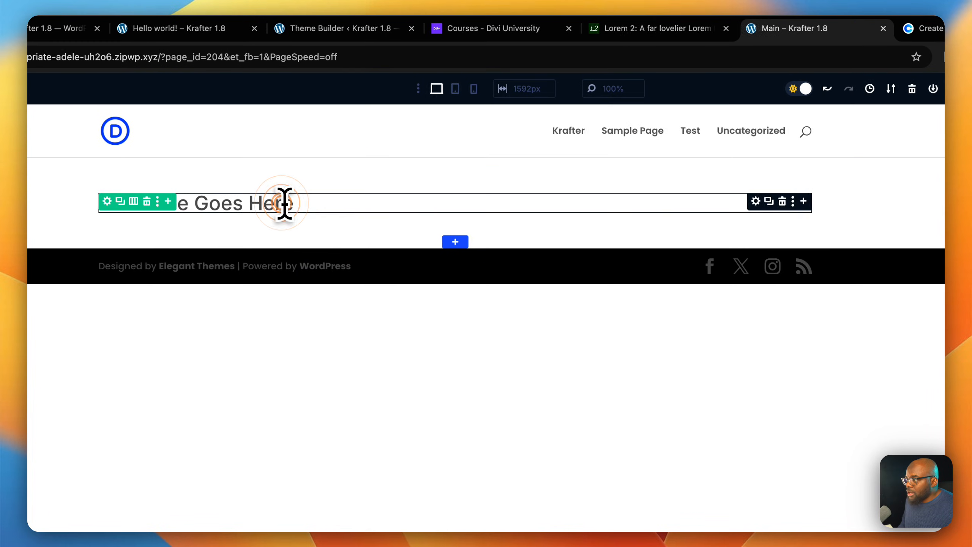
{"action": "triple_click", "coordinate": [283, 203]}
{"action": "key", "text": "BackSpace"}
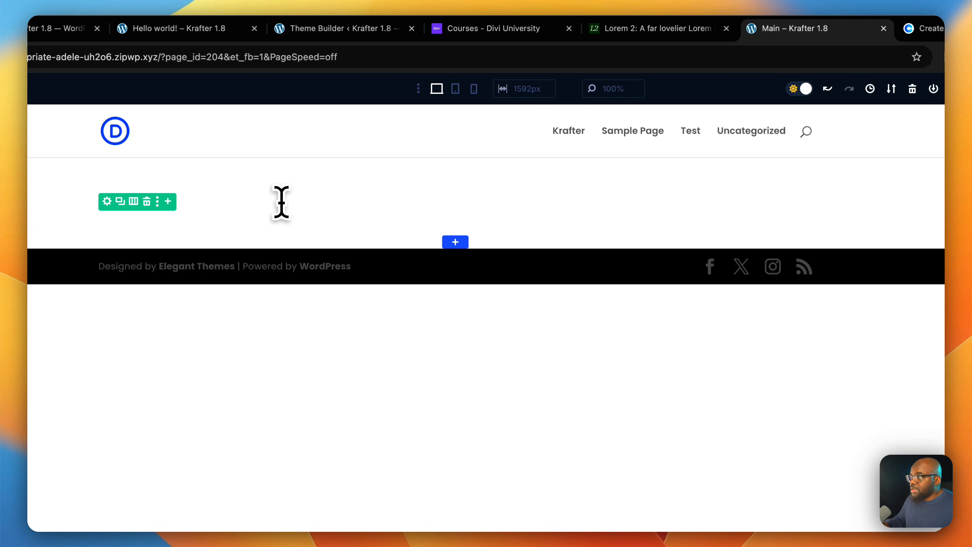
{"action": "type", "text": "FF8552"}
Step: Switch to the Lorem 2 page and copy the sentence "Nullam malesuada erat ut turpis." from the short paragraphs
{"action": "left_click", "coordinate": [659, 28]}
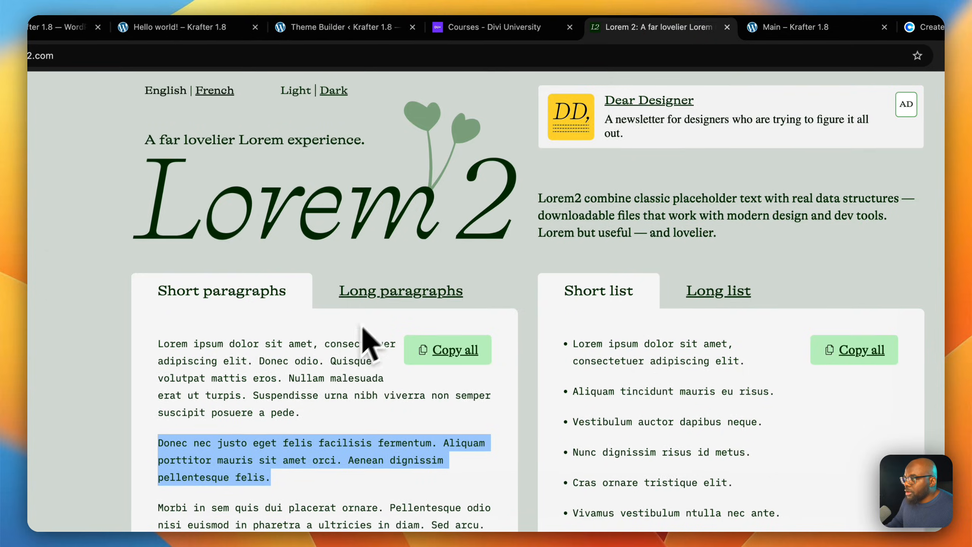
{"action": "left_click_drag", "start_coordinate": [290, 377], "coordinate": [325, 382]}
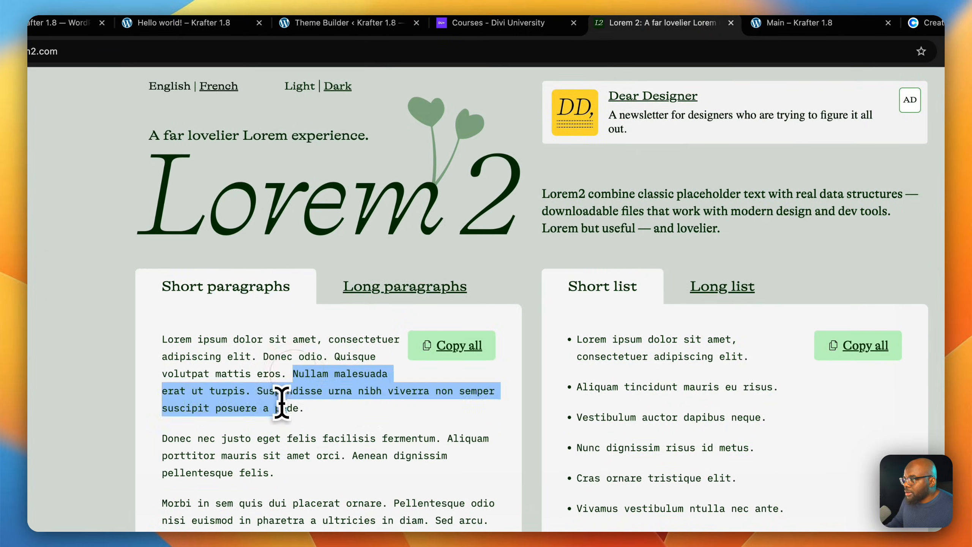
{"action": "left_click_drag", "start_coordinate": [281, 402], "coordinate": [259, 393]}
{"action": "key", "text": "super+c"}
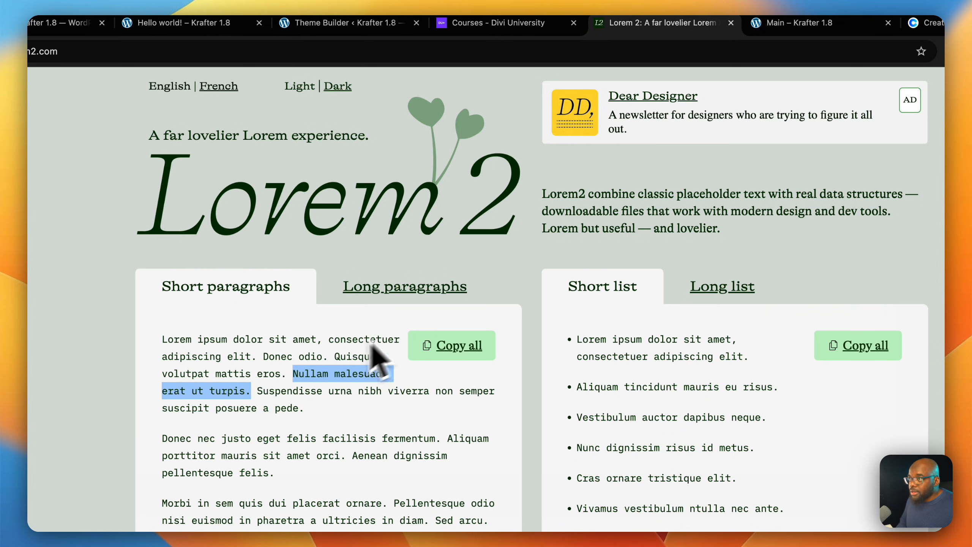
Step: Return to the Main page and replace the heading text with "Nullam malesuada erat ut turpis."
{"action": "left_click", "coordinate": [766, 23]}
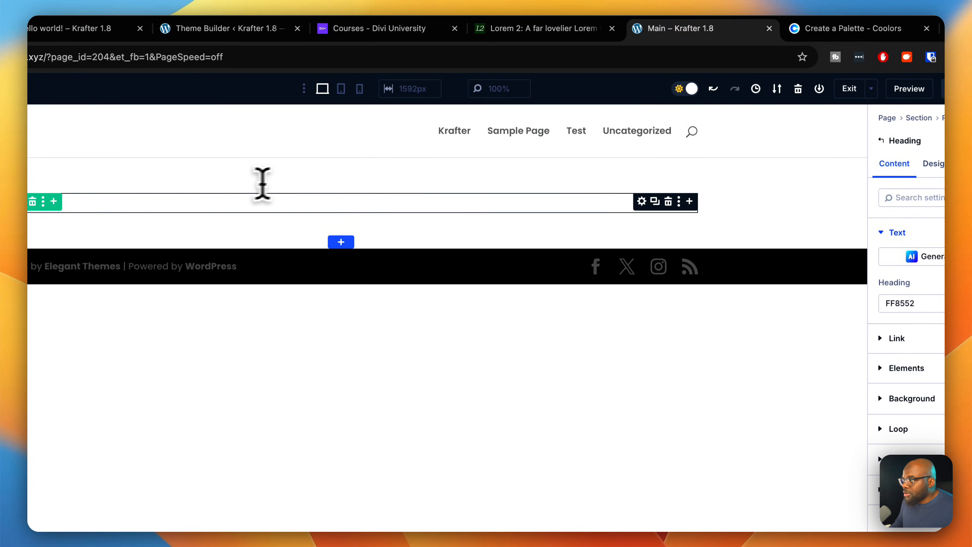
{"action": "triple_click", "coordinate": [149, 200]}
{"action": "key", "text": "super+v"}
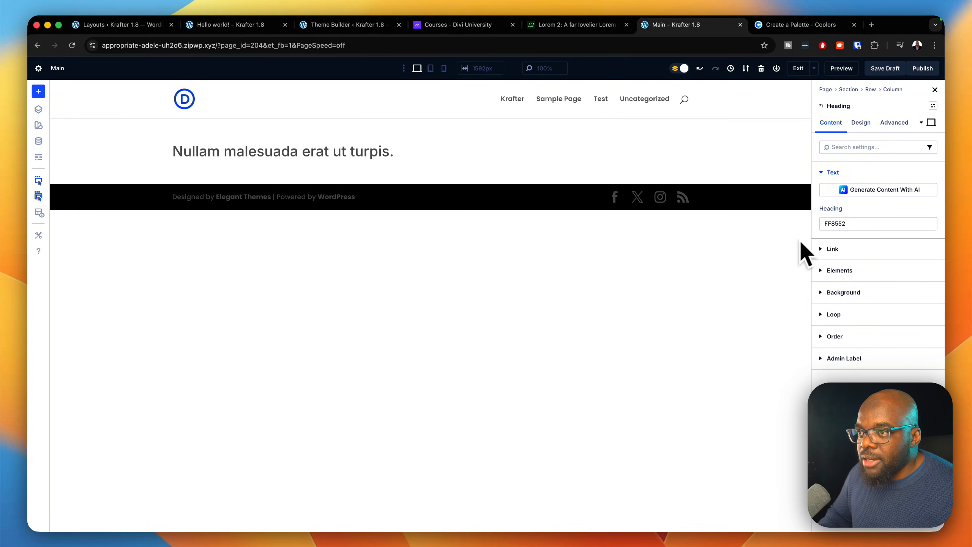
Step: Assign the h1 preset to the heading's Heading Text settings and center its text alignment
{"action": "left_click", "coordinate": [866, 129]}
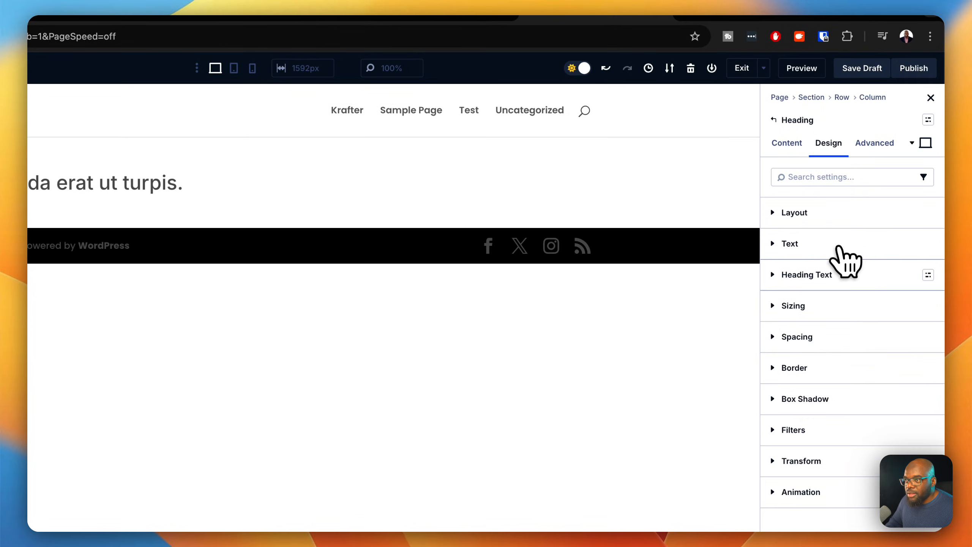
{"action": "left_click", "coordinate": [929, 274]}
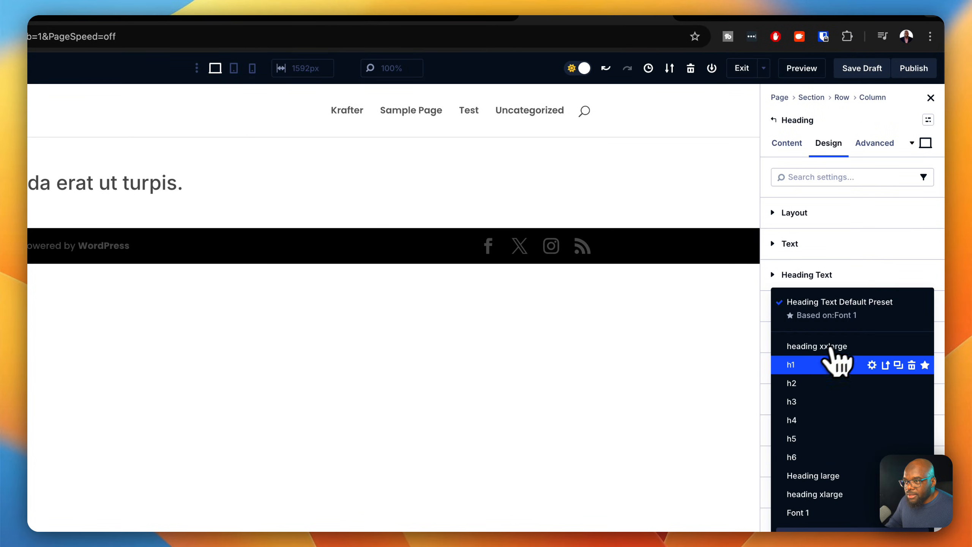
{"action": "left_click", "coordinate": [807, 364]}
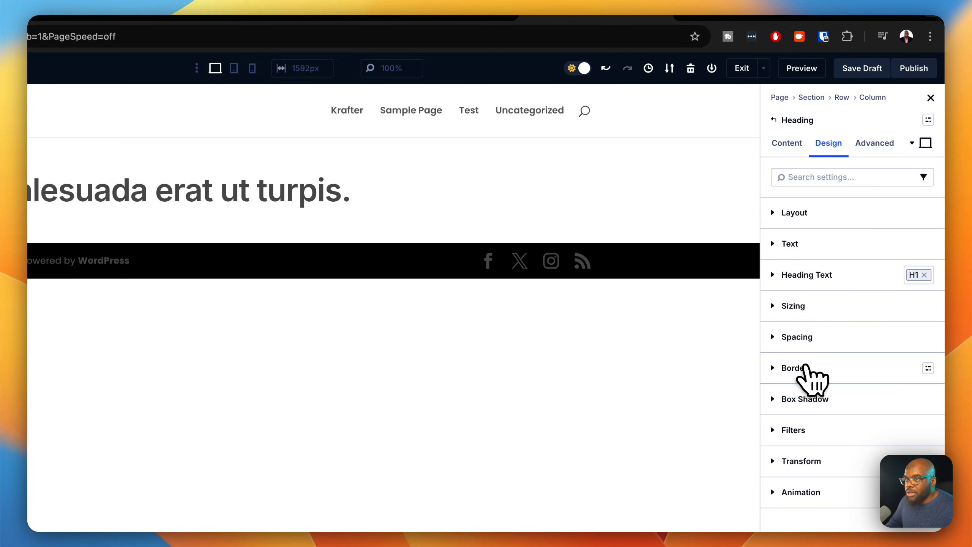
{"action": "left_click", "coordinate": [777, 277]}
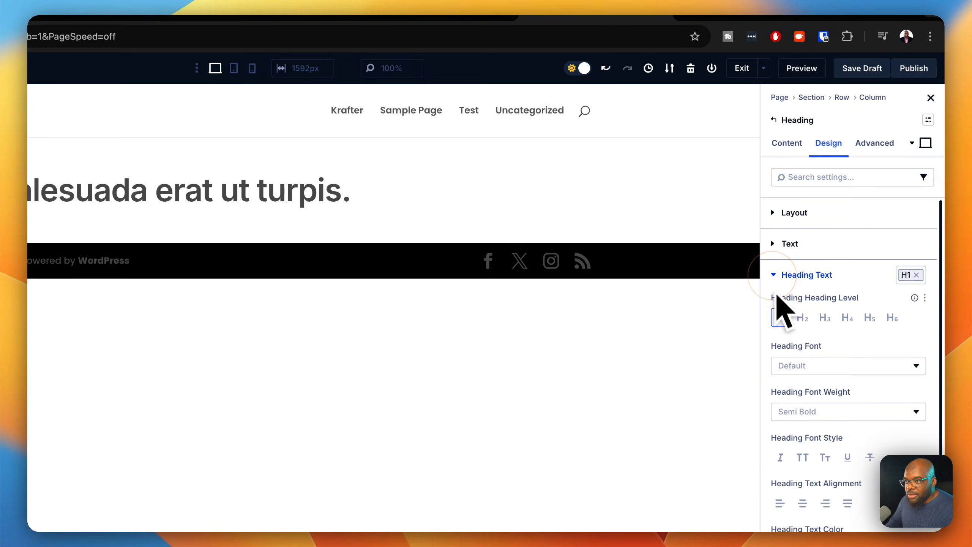
{"action": "left_click", "coordinate": [803, 480]}
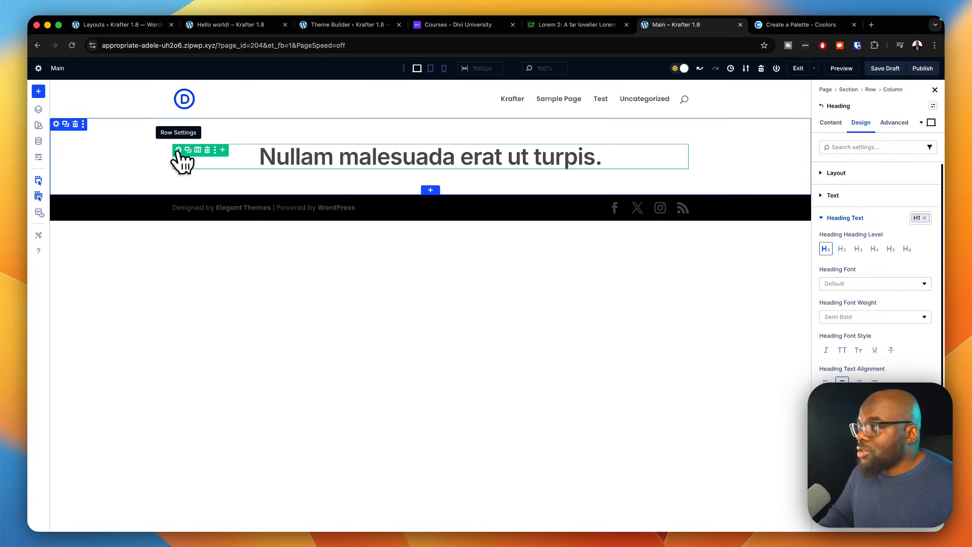
Step: Assign the text row preset to the row containing the heading
{"action": "left_click", "coordinate": [178, 150]}
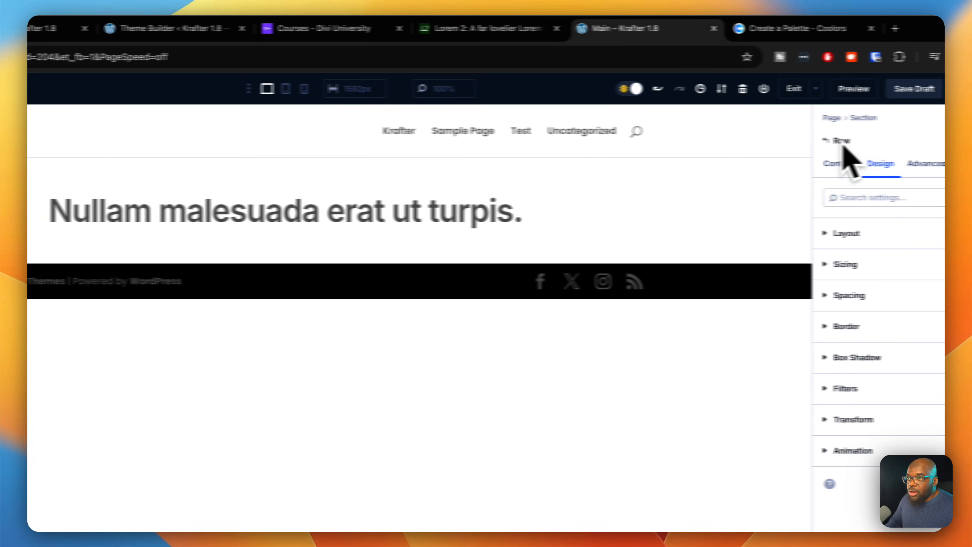
{"action": "left_click", "coordinate": [928, 141]}
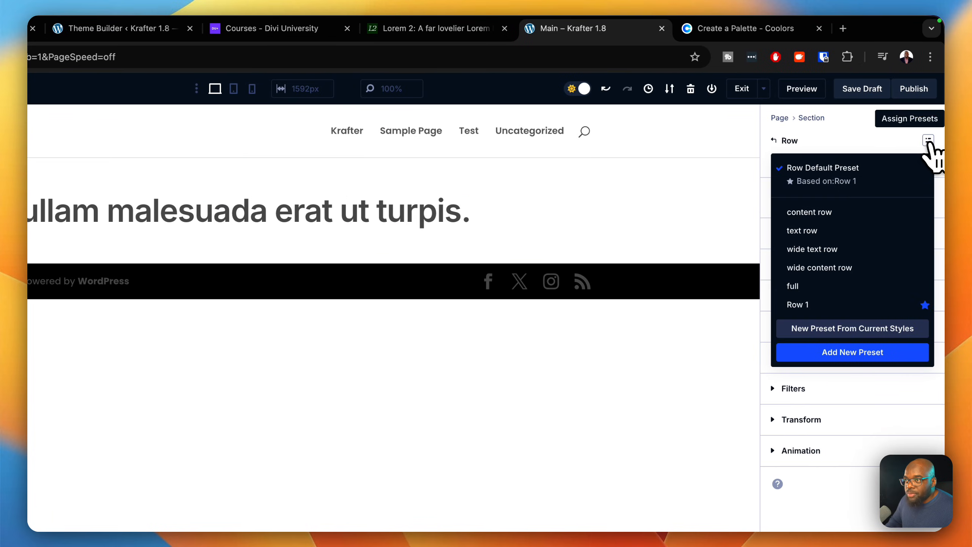
{"action": "left_click", "coordinate": [833, 230]}
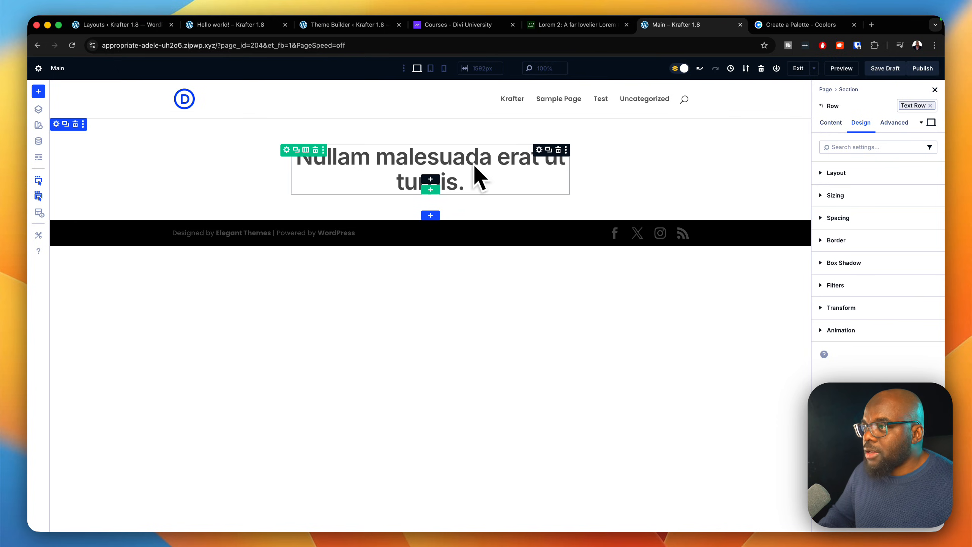
Step: Insert a Text module below the heading and copy the "Donec nec justo eget felis" paragraph from the Lorem 2 page as its content
{"action": "left_click", "coordinate": [431, 179]}
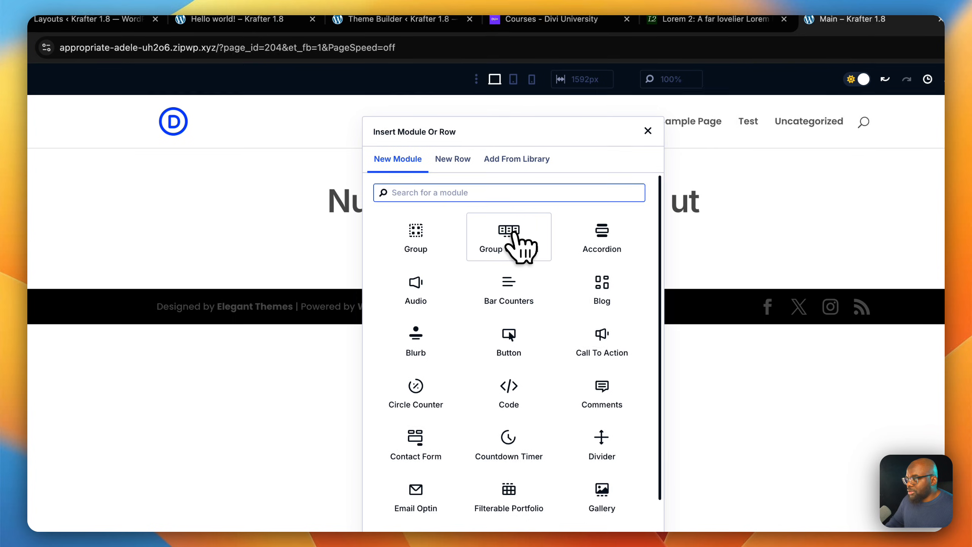
{"action": "type", "text": "text"}
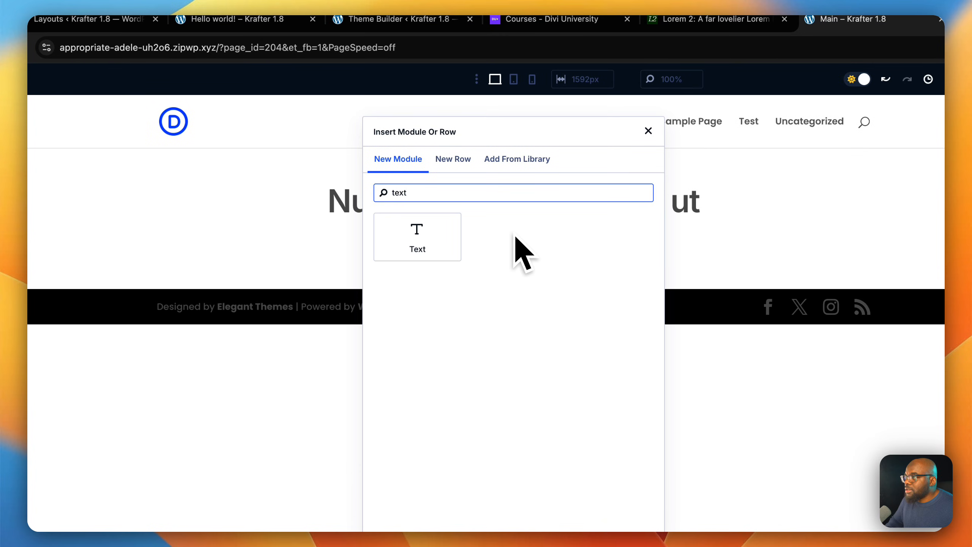
{"action": "left_click", "coordinate": [417, 237]}
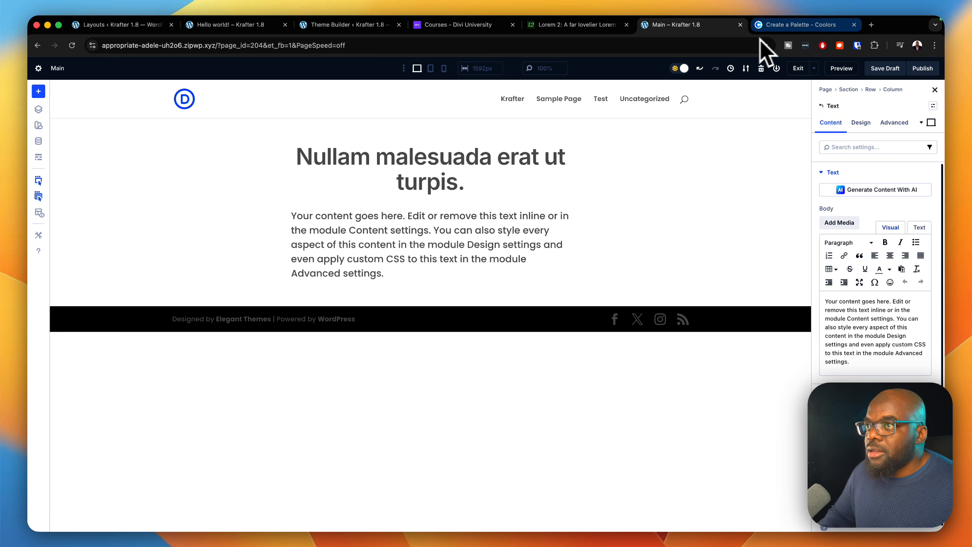
{"action": "left_click", "coordinate": [597, 26]}
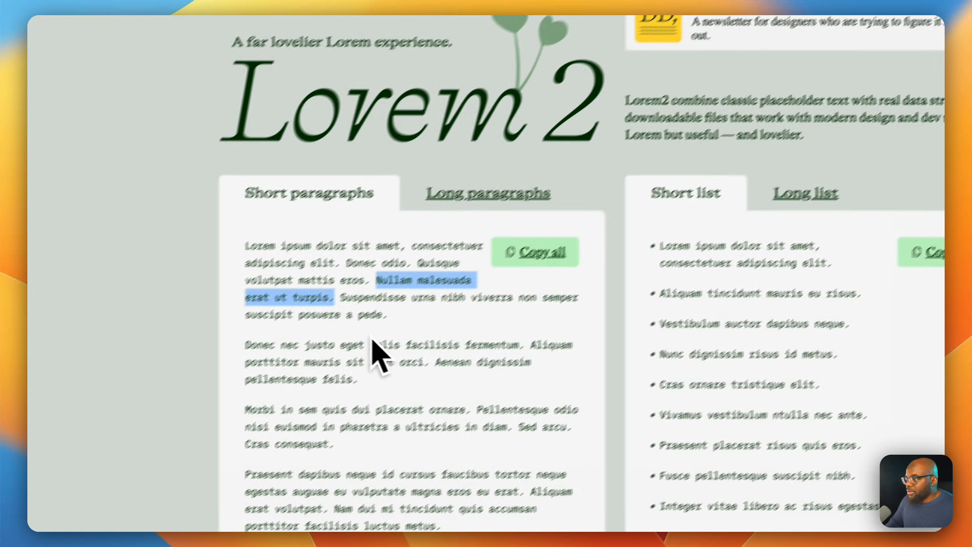
{"action": "left_click_drag", "start_coordinate": [288, 329], "coordinate": [433, 387]}
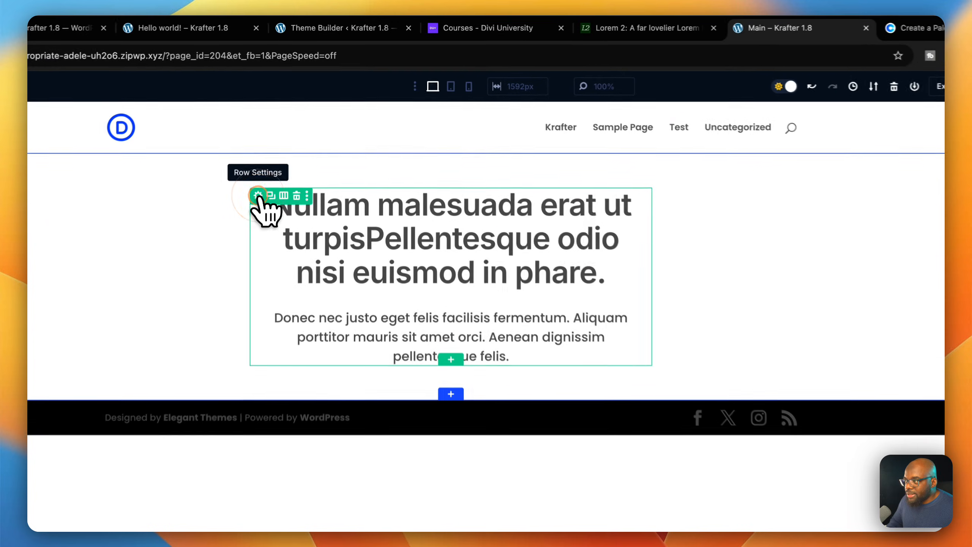
Step: Add the wide text row preset to the row containing the heading and paragraph
{"action": "left_click", "coordinate": [283, 157]}
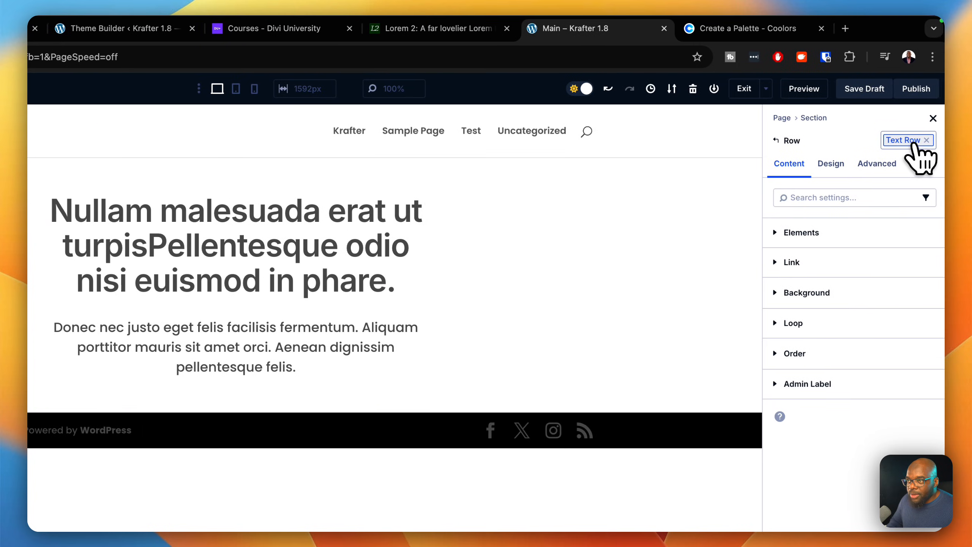
{"action": "left_click", "coordinate": [926, 141]}
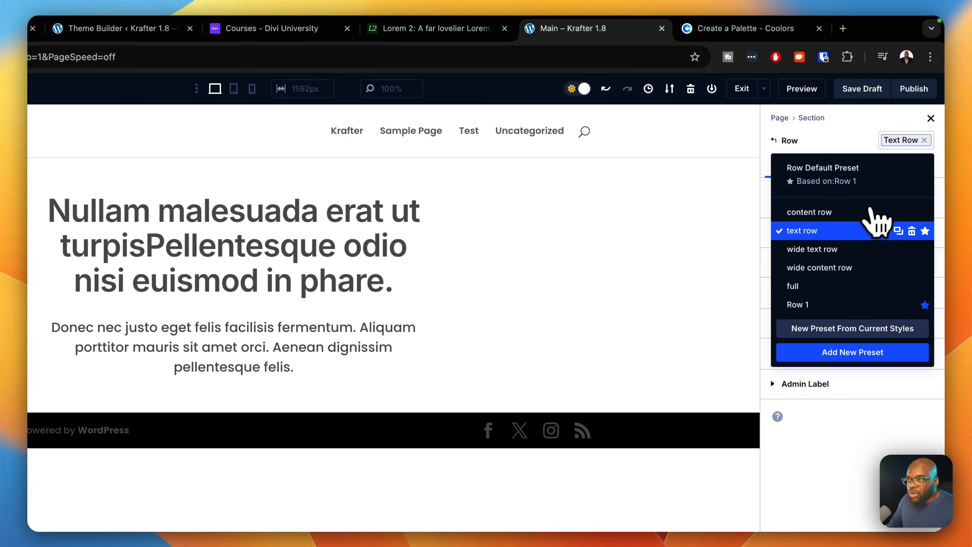
{"action": "left_click", "coordinate": [823, 249]}
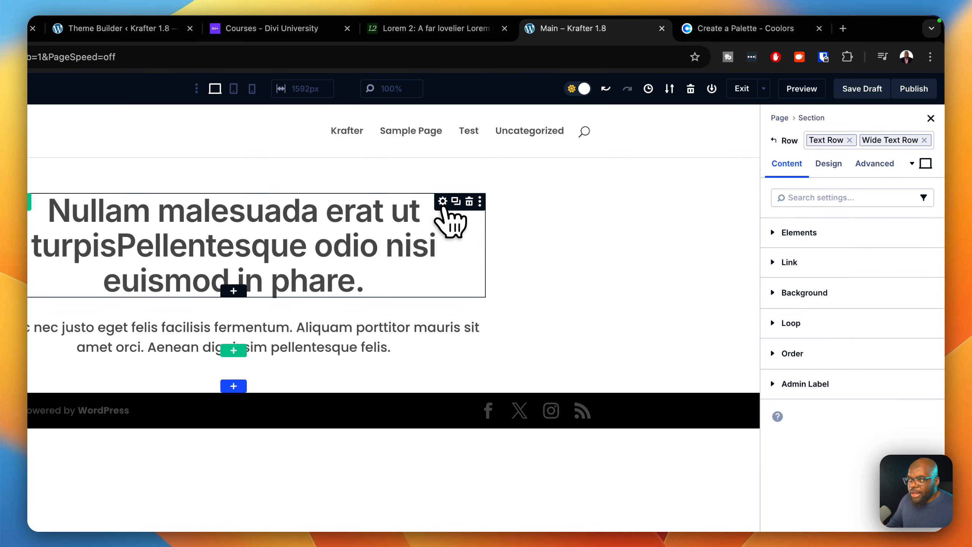
Step: Try Bold as the heading's font weight in its Heading Text settings, and settle on Ultra Bold
{"action": "left_click", "coordinate": [442, 202]}
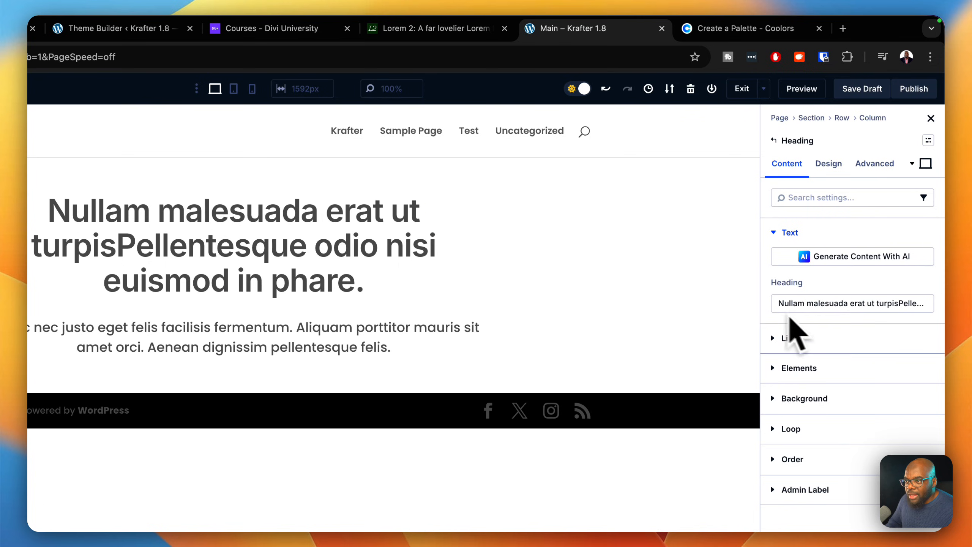
{"action": "left_click", "coordinate": [838, 161]}
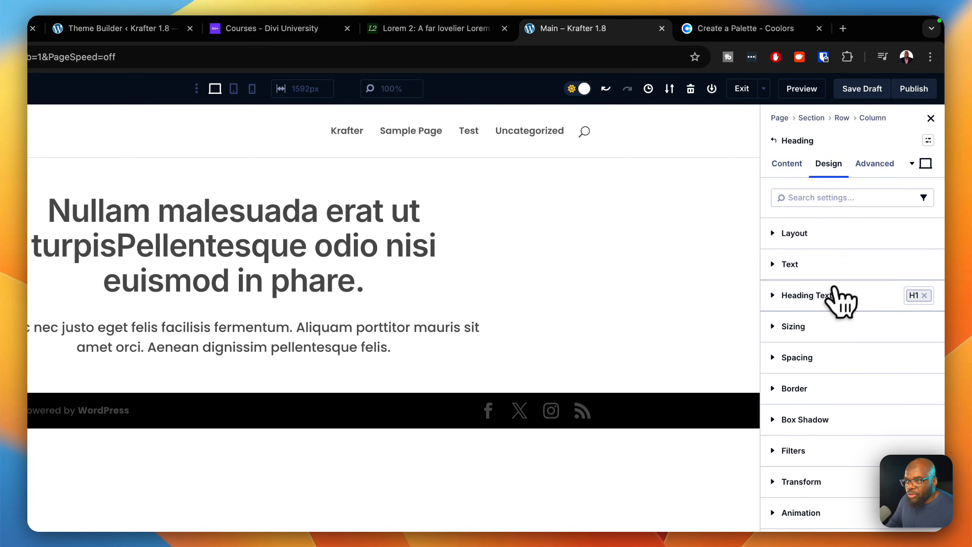
{"action": "left_click", "coordinate": [777, 296]}
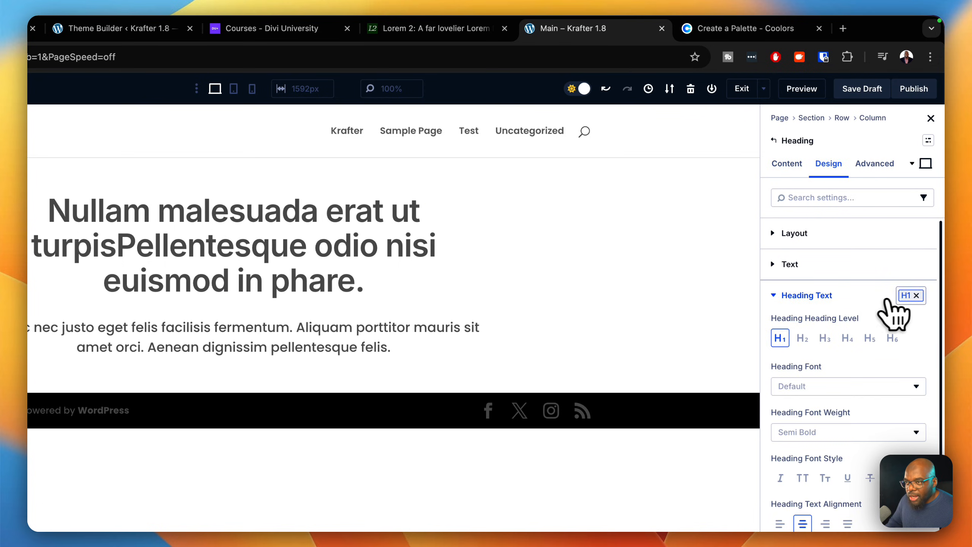
{"action": "scroll", "coordinate": [908, 318], "scroll_direction": "down", "scroll_amount": 3}
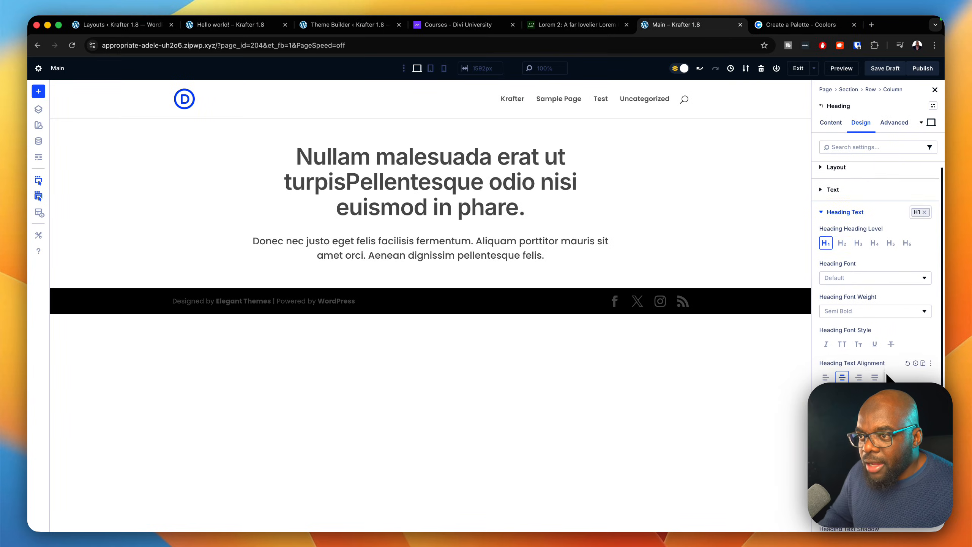
{"action": "left_click", "coordinate": [925, 300]}
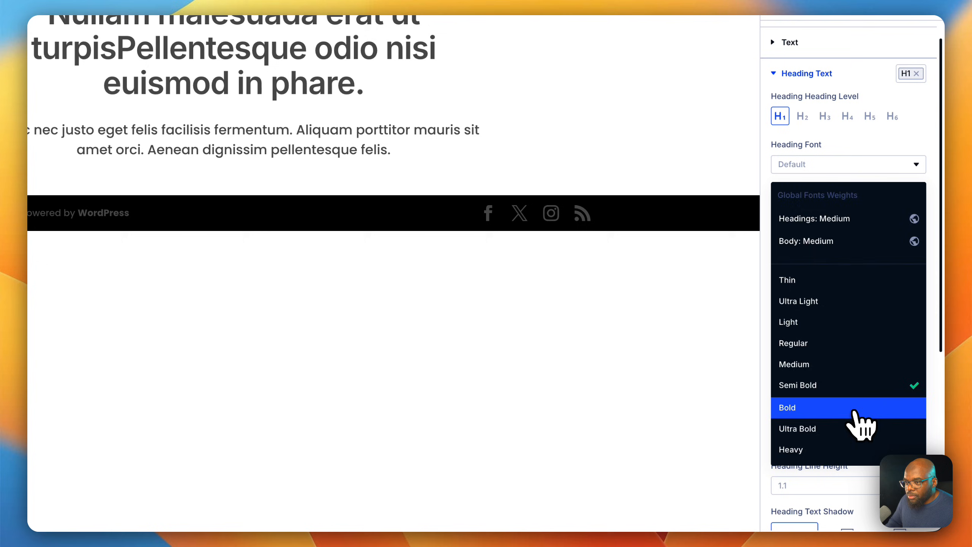
{"action": "left_click", "coordinate": [862, 409]}
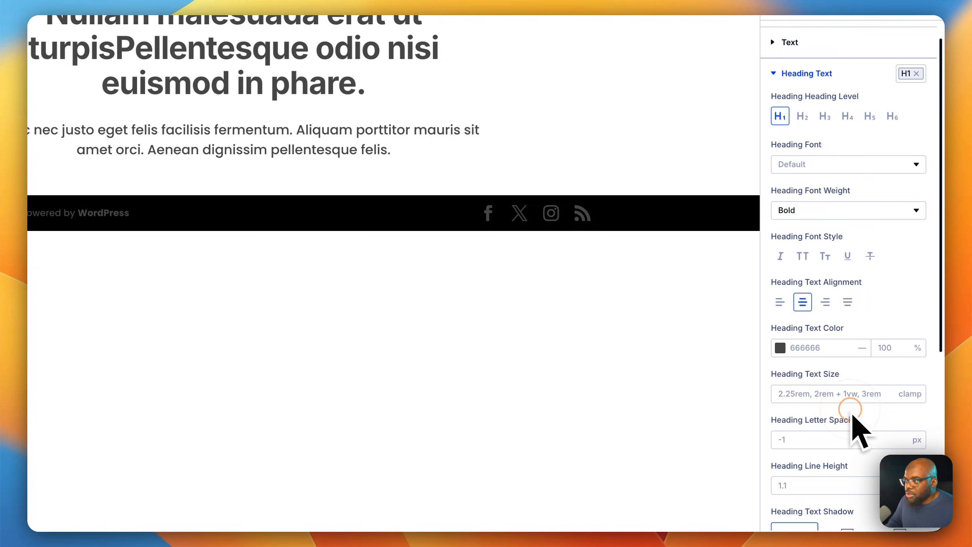
{"action": "left_click", "coordinate": [915, 210]}
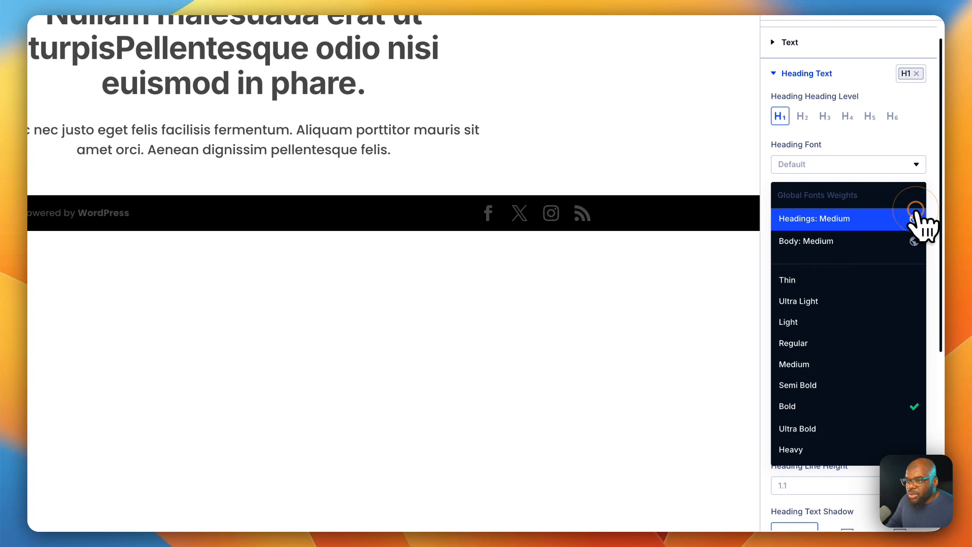
{"action": "left_click", "coordinate": [841, 430]}
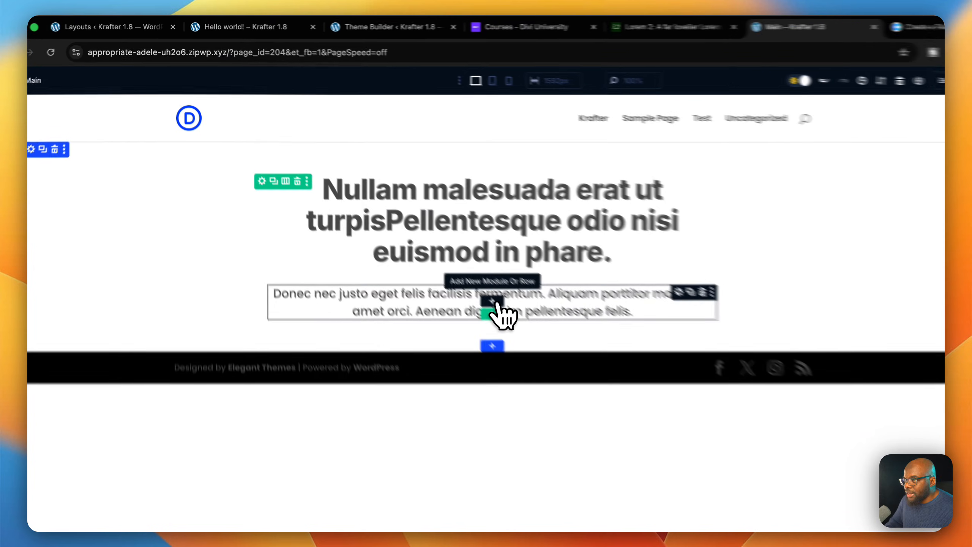
Step: Insert a Group below the paragraph and add a Button module inside it
{"action": "left_click", "coordinate": [431, 247]}
{"action": "left_click", "coordinate": [434, 234]}
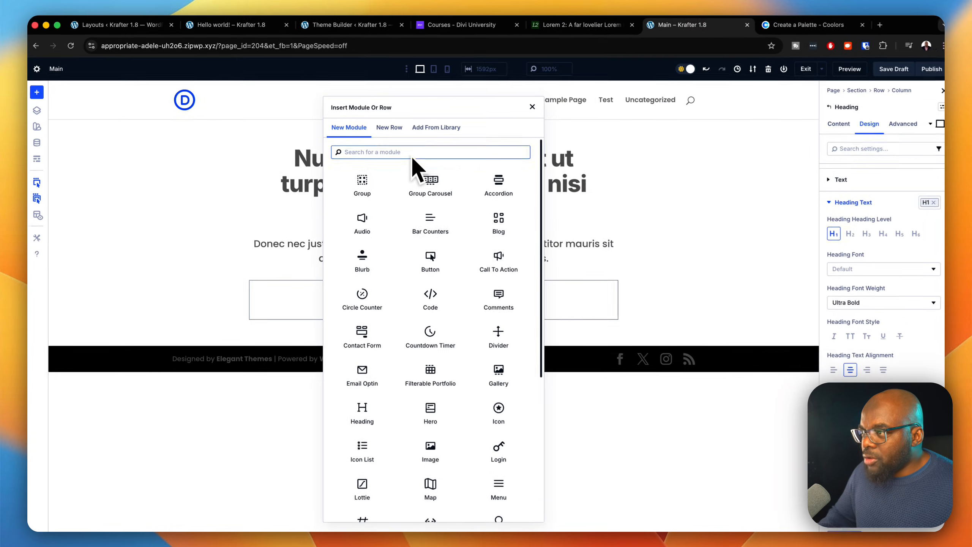
{"action": "type", "text": "butt"}
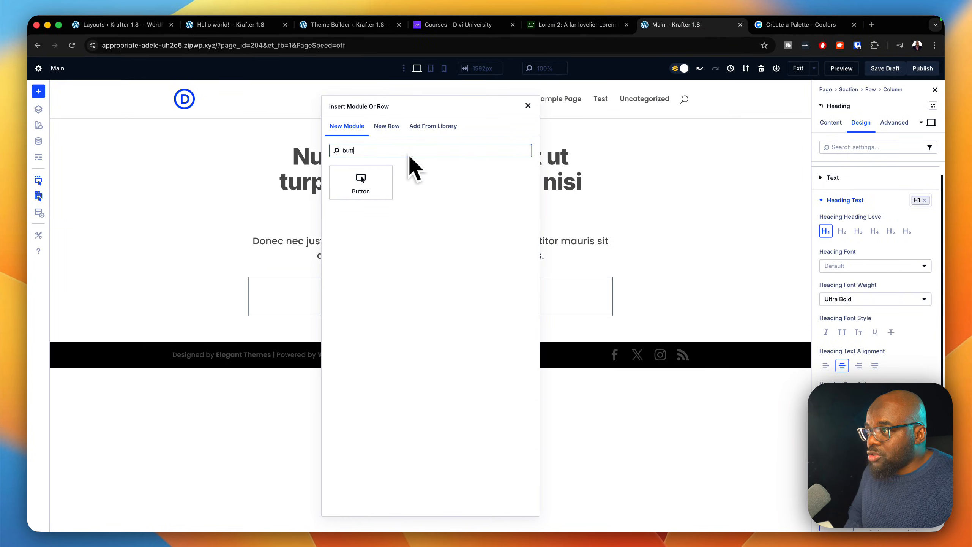
{"action": "left_click", "coordinate": [372, 187]}
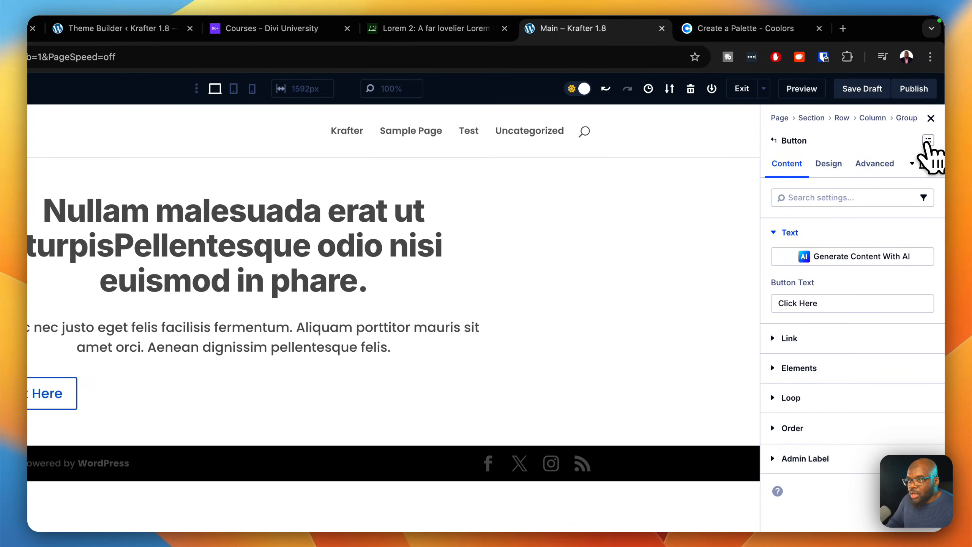
Step: Assign the primary button default imported preset to the button and duplicate the button within the group
{"action": "left_click", "coordinate": [928, 140]}
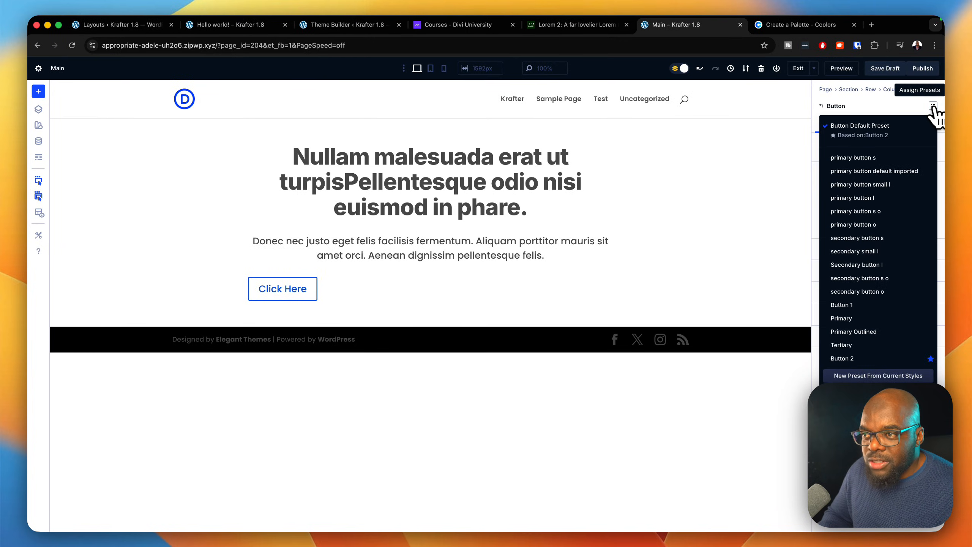
{"action": "left_click", "coordinate": [875, 171]}
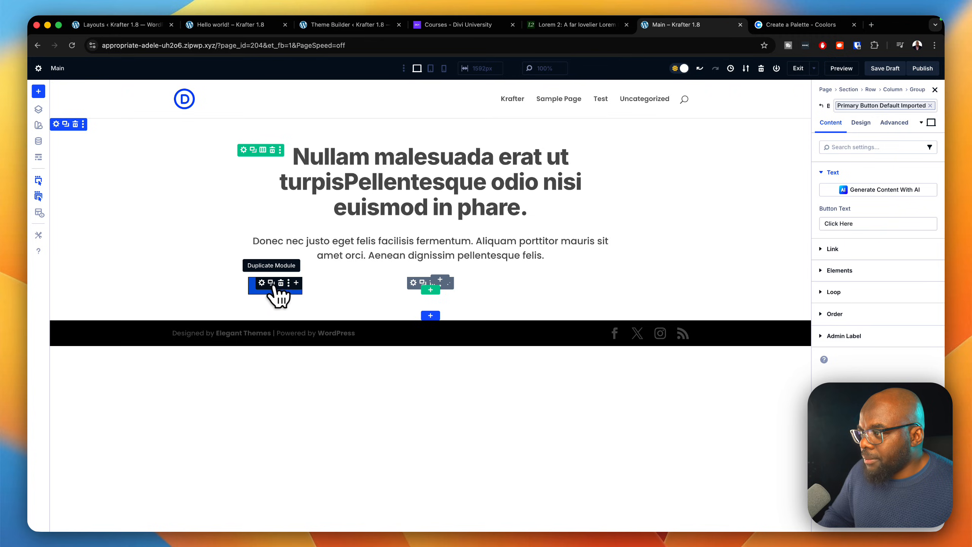
{"action": "left_click", "coordinate": [271, 283]}
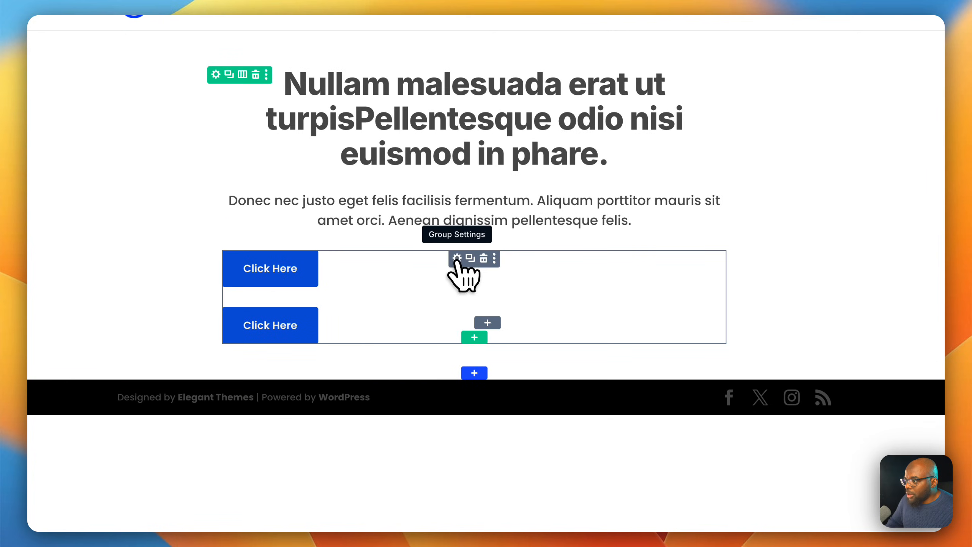
Step: Set the button group's layout direction to row and its Justify Content to Center
{"action": "left_click", "coordinate": [456, 258]}
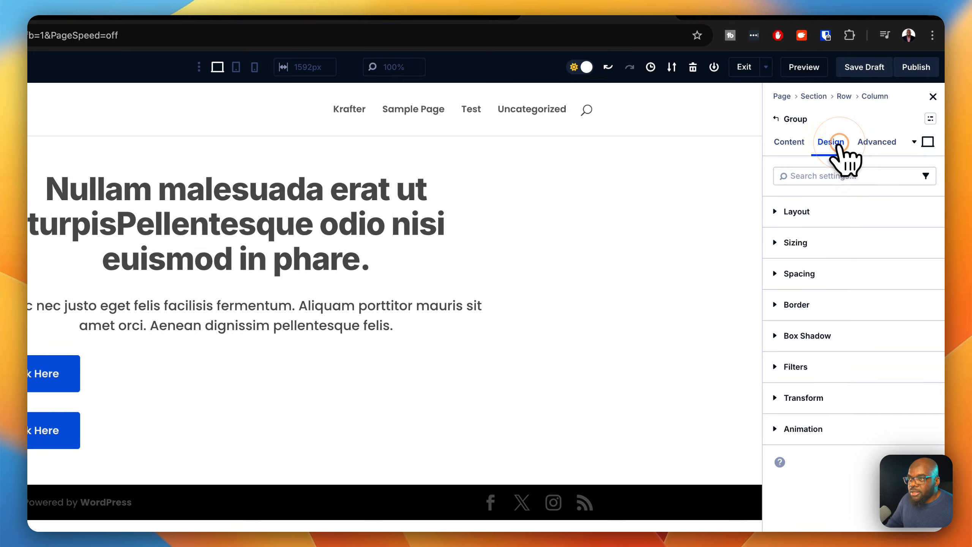
{"action": "left_click", "coordinate": [829, 142]}
{"action": "left_click", "coordinate": [823, 214]}
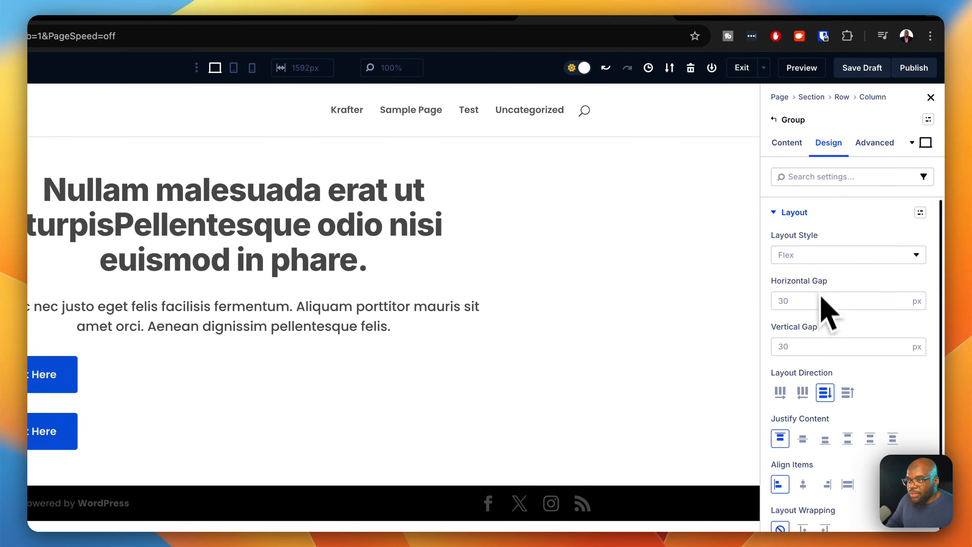
{"action": "left_click", "coordinate": [780, 391]}
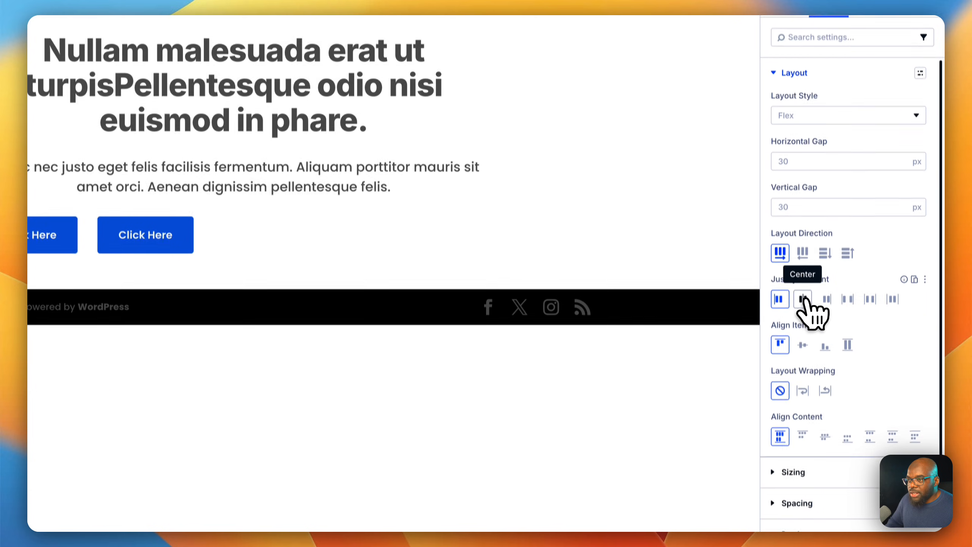
{"action": "left_click", "coordinate": [803, 438]}
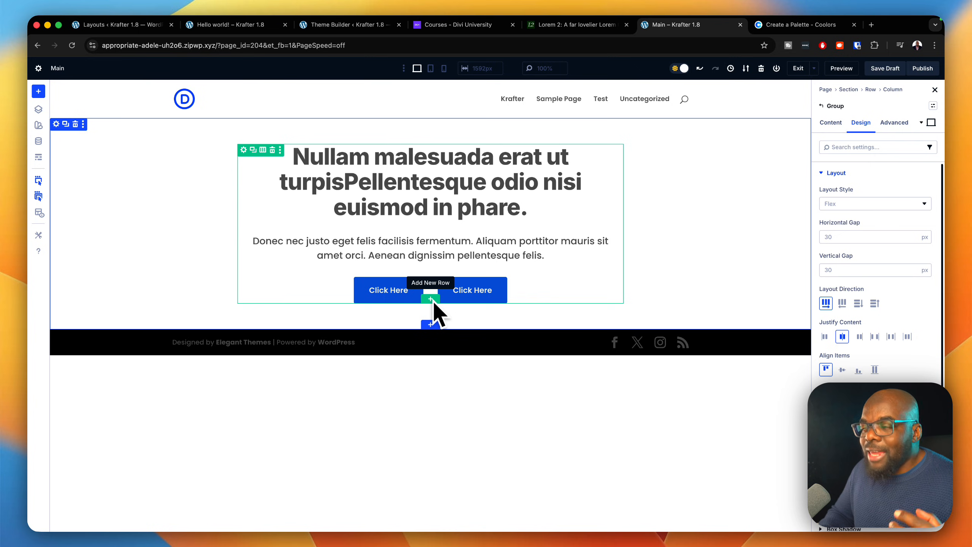
{"action": "left_click", "coordinate": [244, 150]}
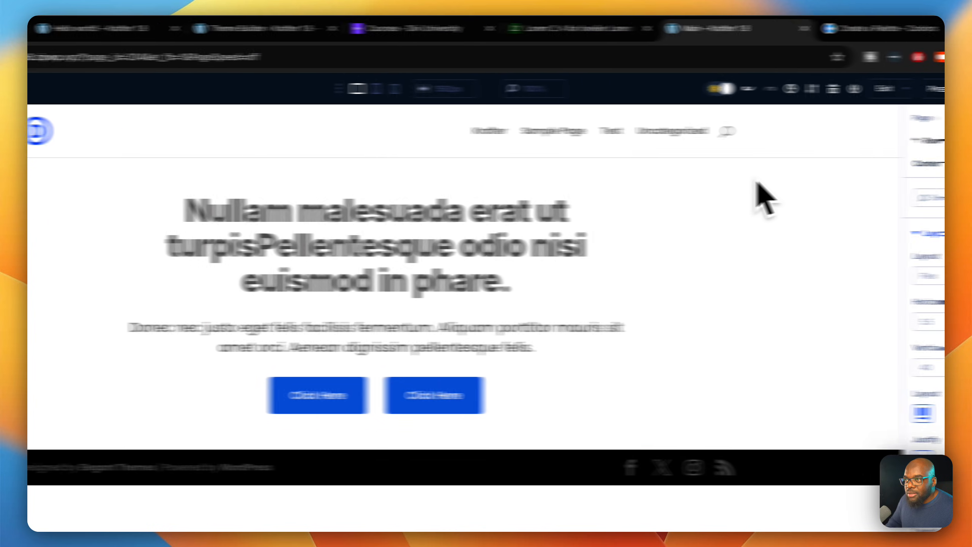
{"action": "left_click", "coordinate": [853, 140]}
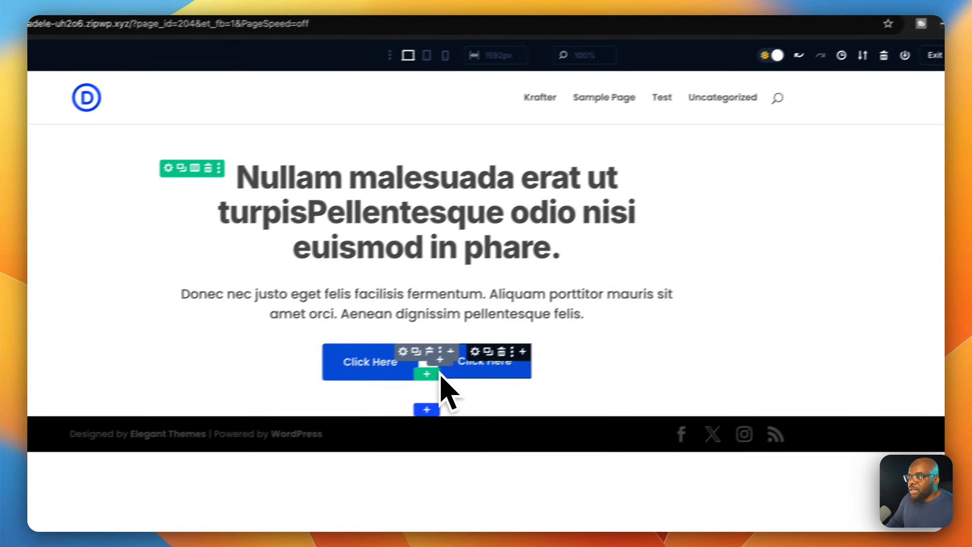
Step: Add a single-column row below the existing row and insert an Image module in it
{"action": "left_click", "coordinate": [426, 374]}
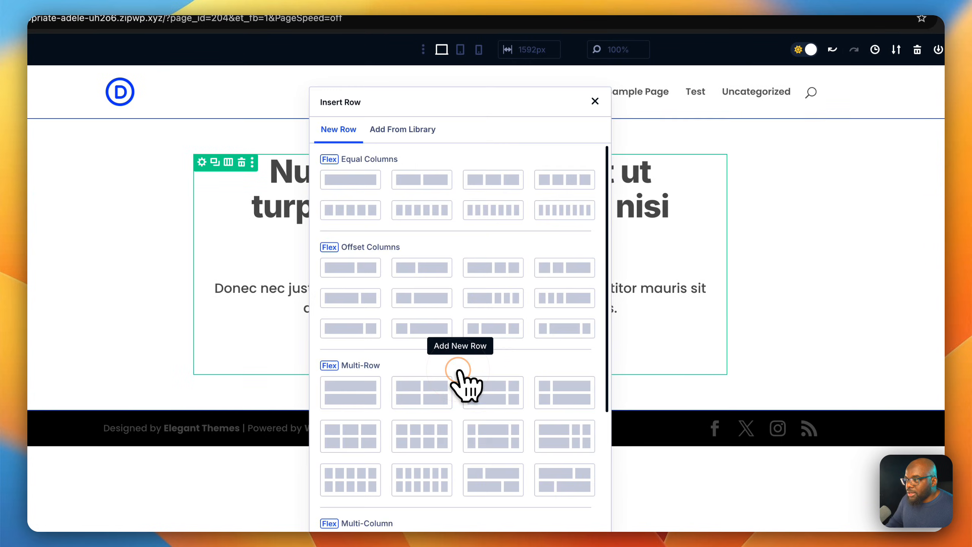
{"action": "left_click", "coordinate": [362, 180]}
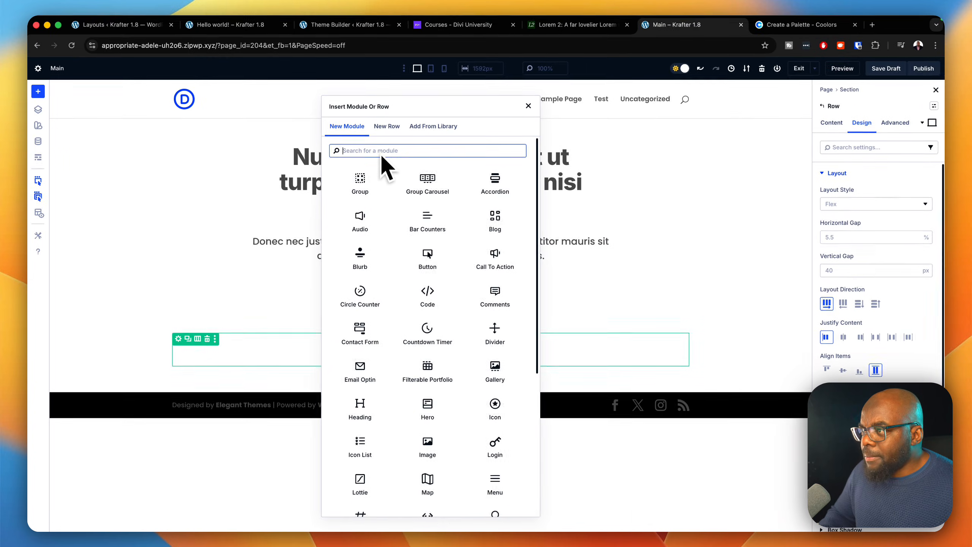
{"action": "type", "text": "im"}
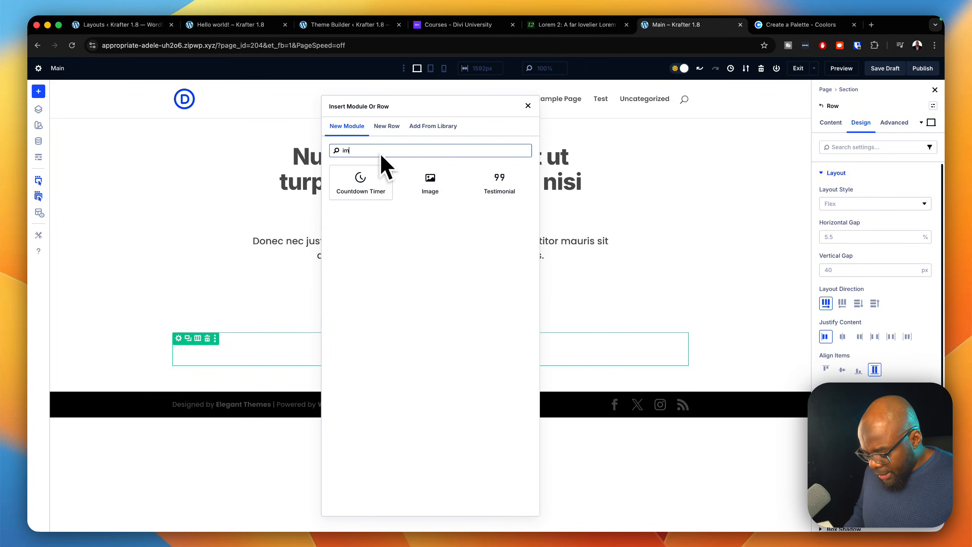
{"action": "type", "text": "ag"}
{"action": "left_click", "coordinate": [361, 183]}
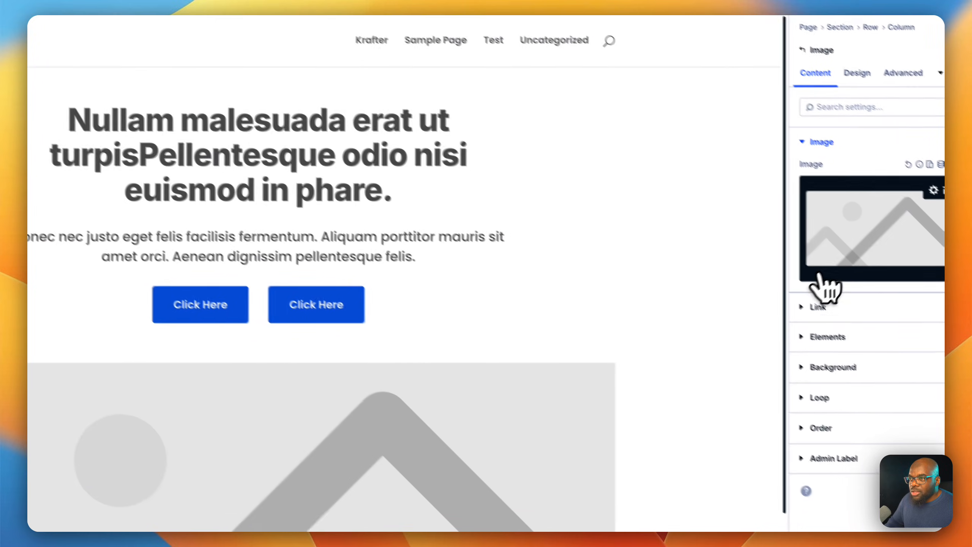
Step: Set the Image module's picture to the red car photo pexels-pixabay-210019.jpg from the media library
{"action": "left_click", "coordinate": [892, 276]}
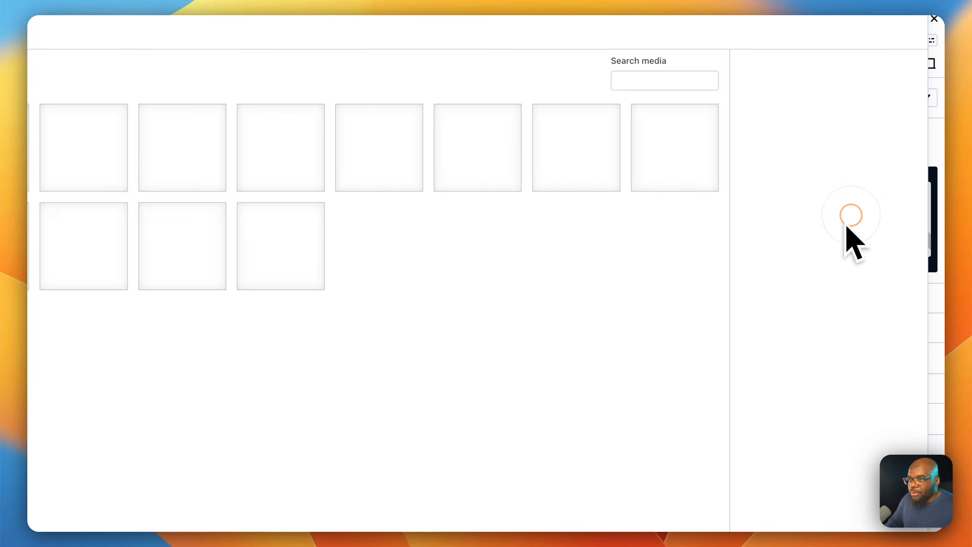
{"action": "left_click", "coordinate": [211, 261]}
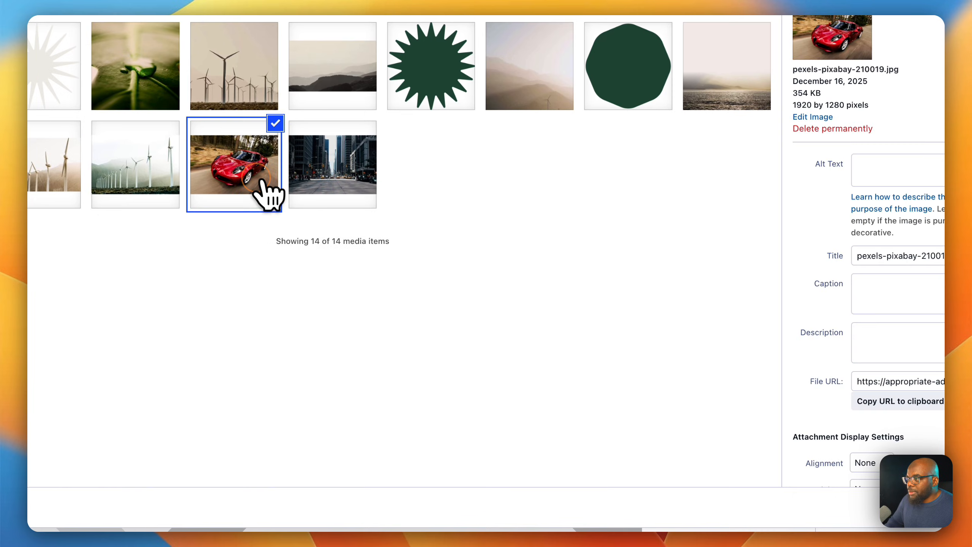
{"action": "left_click", "coordinate": [901, 506]}
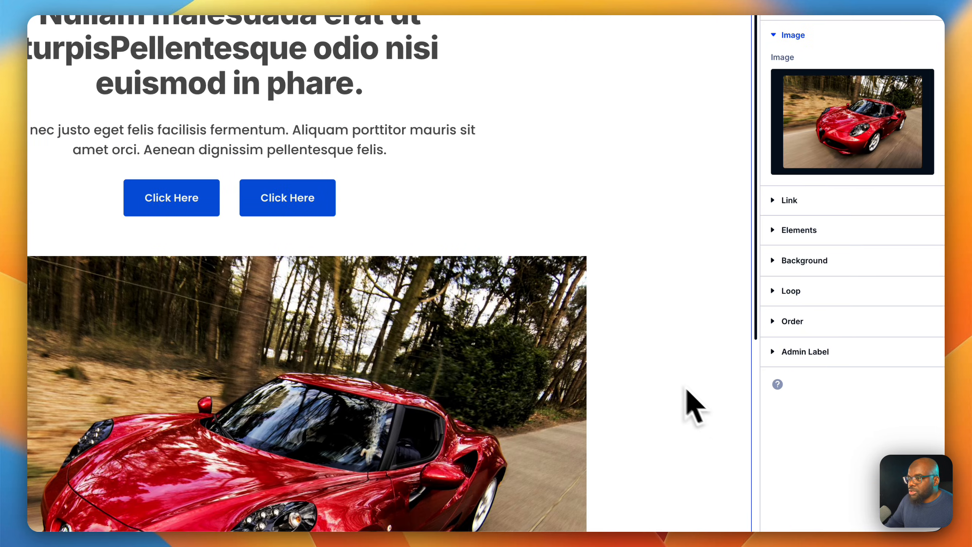
Step: Assign the content row preset to the row containing the red car image
{"action": "scroll", "coordinate": [613, 344], "scroll_direction": "down", "scroll_amount": 5}
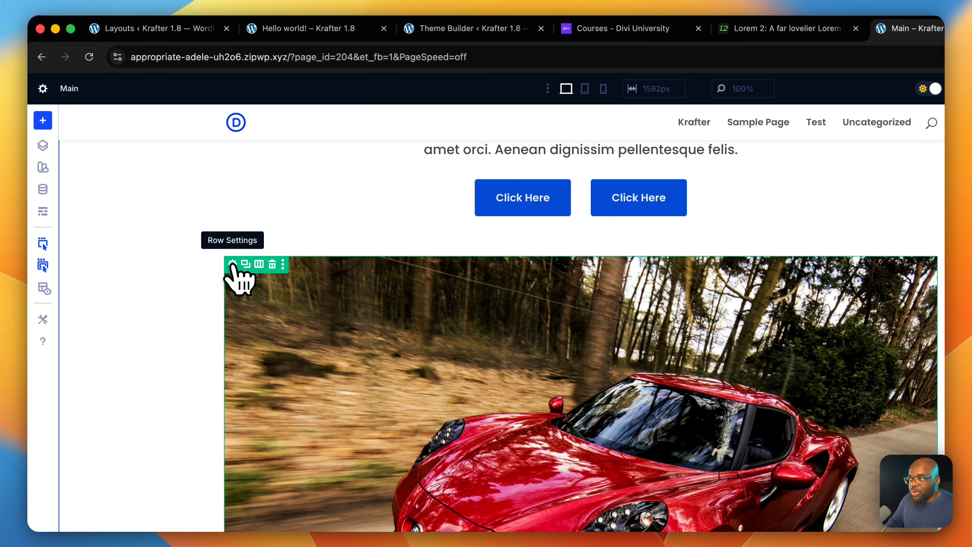
{"action": "left_click", "coordinate": [232, 264]}
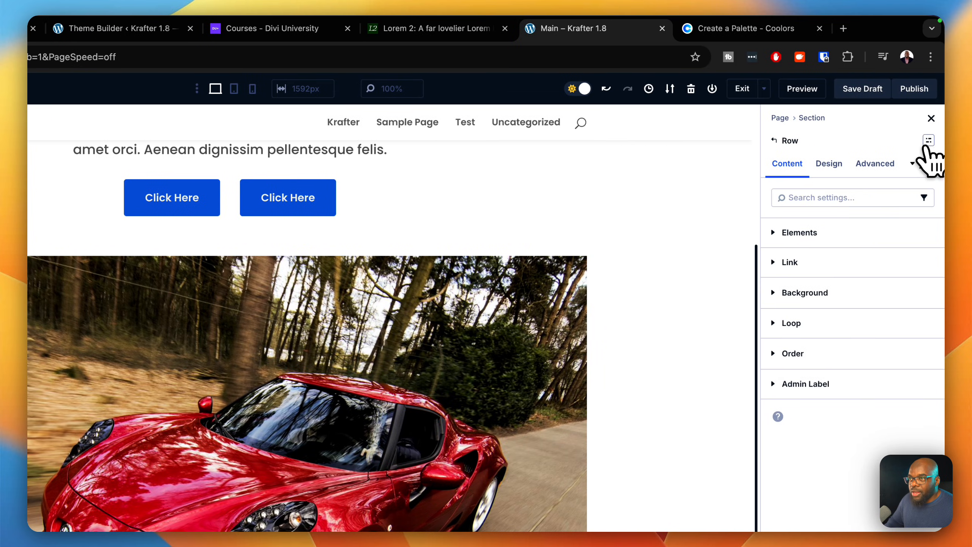
{"action": "left_click", "coordinate": [929, 140]}
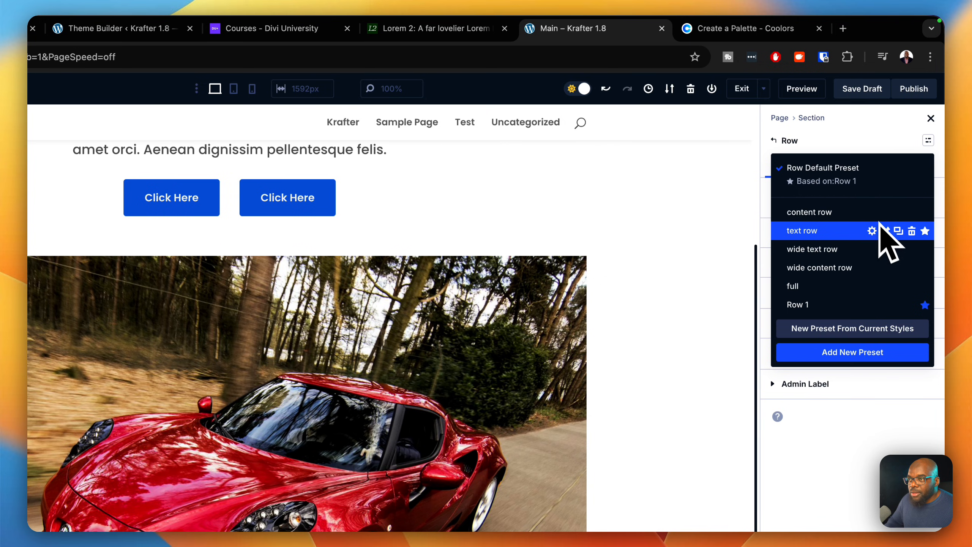
{"action": "left_click", "coordinate": [854, 212]}
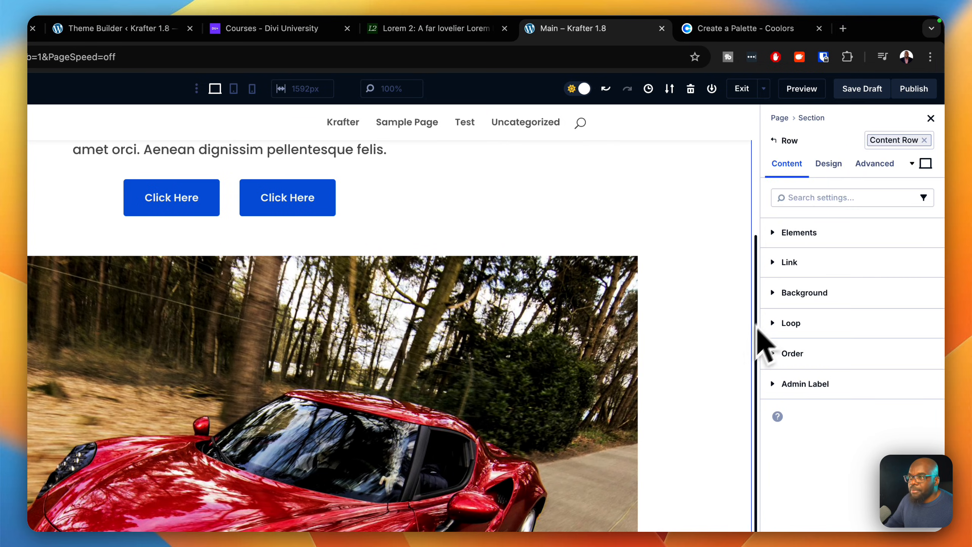
Step: Assign the section large preset to the hero section
{"action": "scroll", "coordinate": [706, 406], "scroll_direction": "up", "scroll_amount": 4}
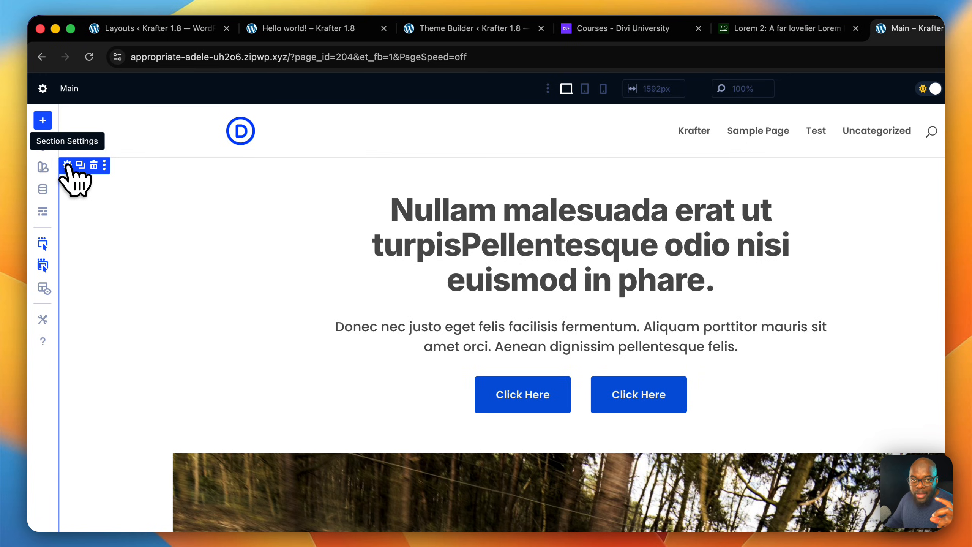
{"action": "left_click", "coordinate": [67, 166]}
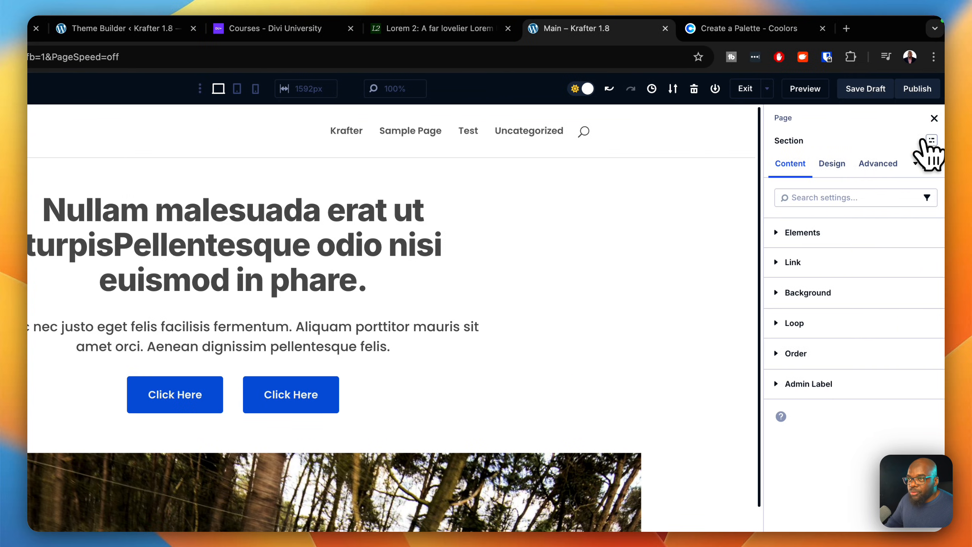
{"action": "left_click", "coordinate": [930, 140]}
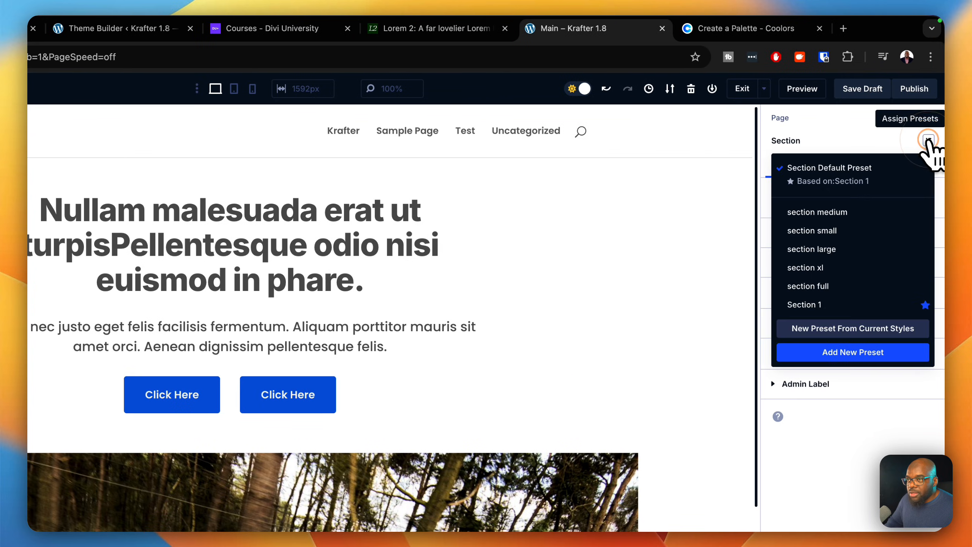
{"action": "left_click", "coordinate": [848, 212]}
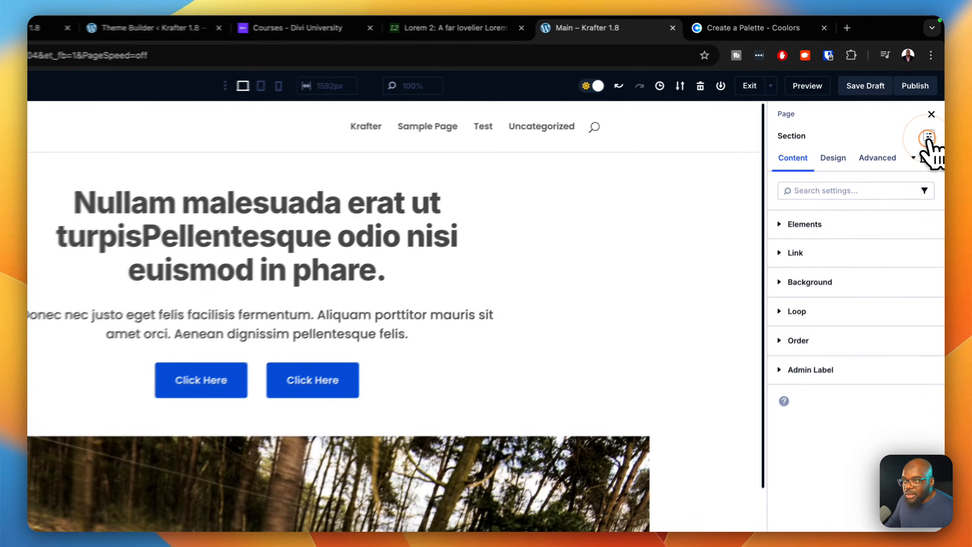
{"action": "left_click", "coordinate": [931, 106]}
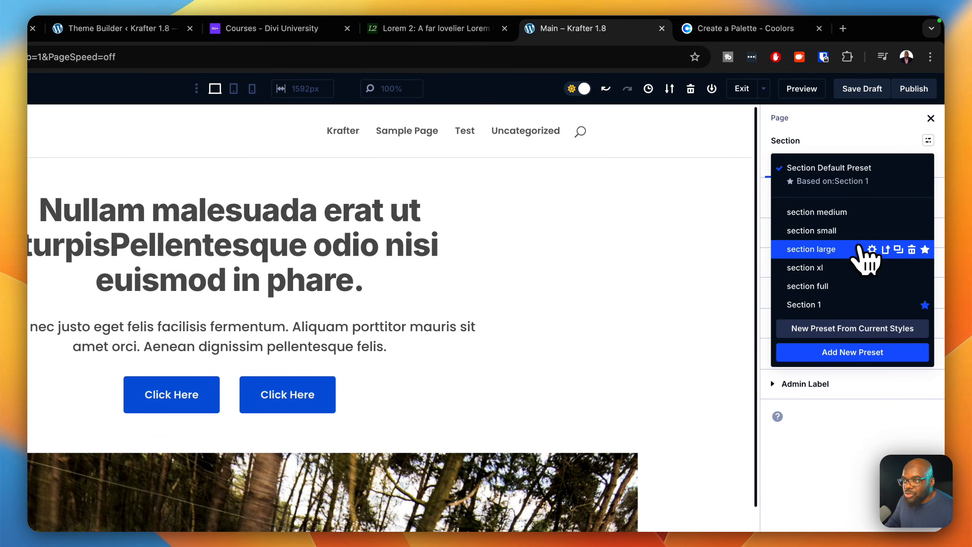
{"action": "left_click", "coordinate": [859, 248]}
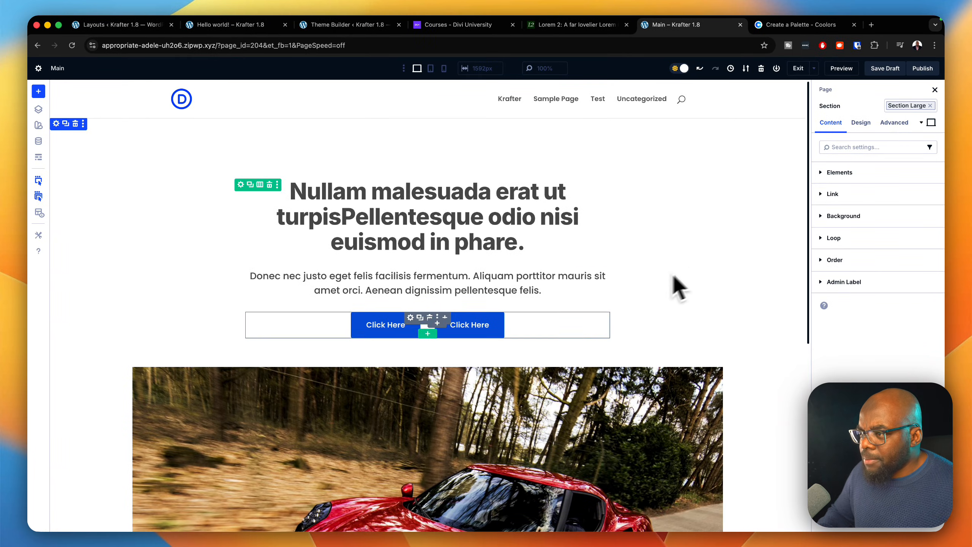
Step: Replace the second button's preset, trying primary button o before assigning Secondary button l
{"action": "left_click", "coordinate": [457, 318]}
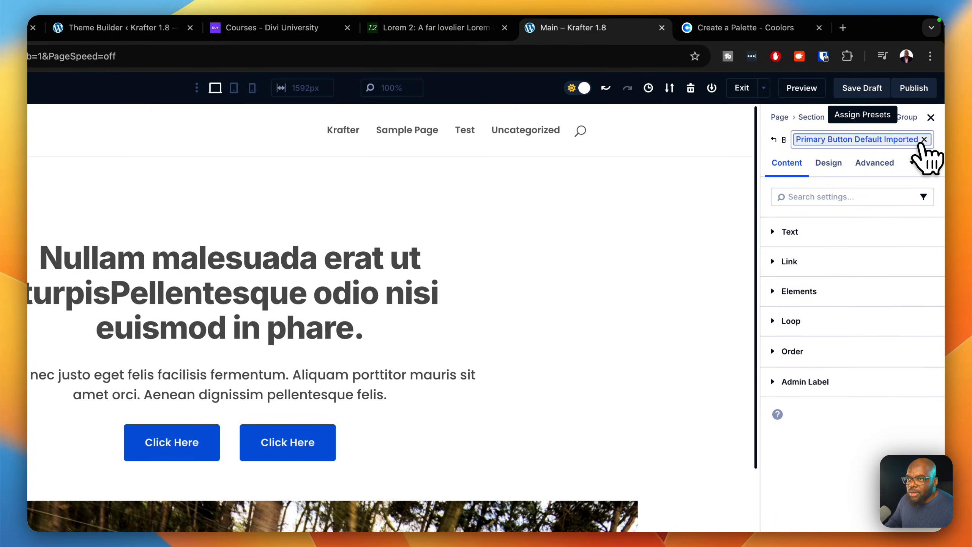
{"action": "left_click", "coordinate": [924, 131]}
{"action": "left_click", "coordinate": [928, 132]}
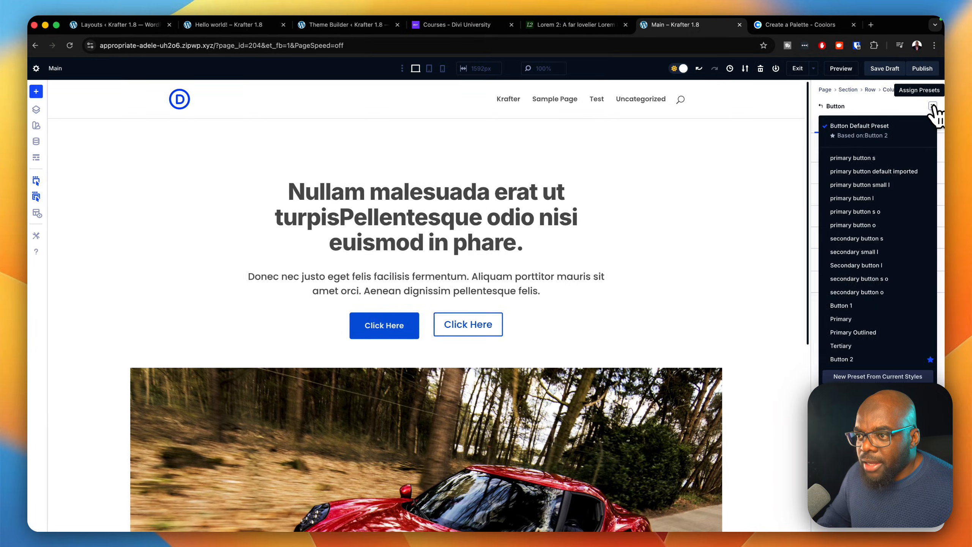
{"action": "left_click", "coordinate": [865, 225]}
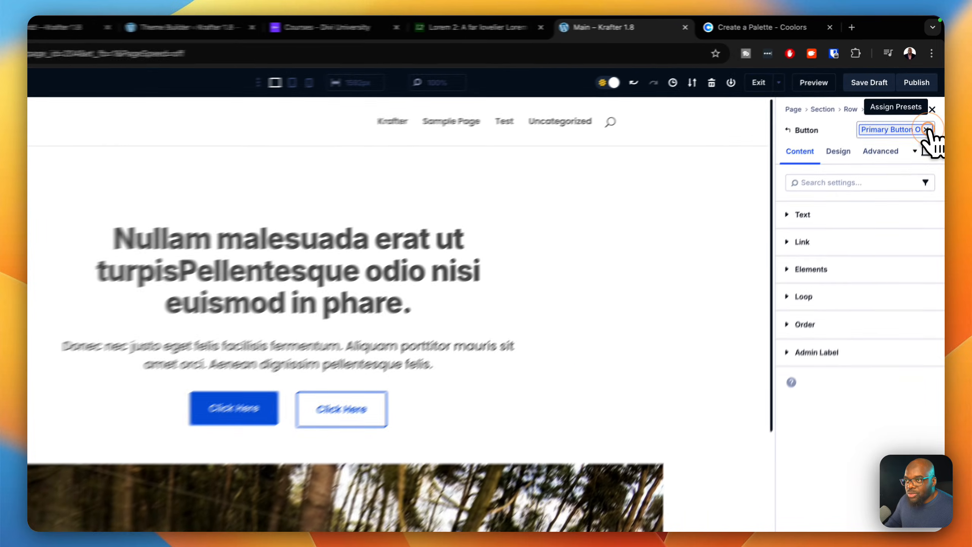
{"action": "left_click", "coordinate": [931, 105]}
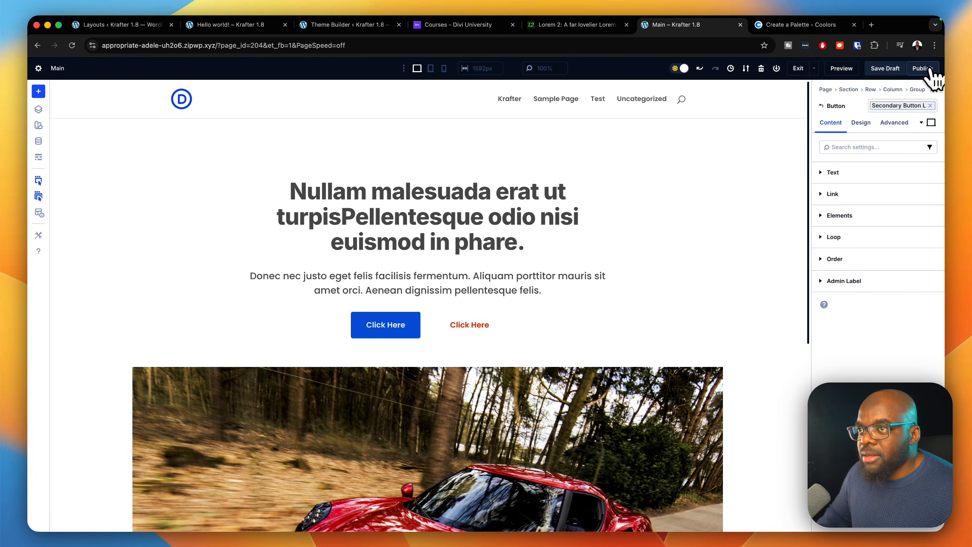
Step: Publish the Main page and review the whole hero in a front-end preview
{"action": "left_click", "coordinate": [929, 73]}
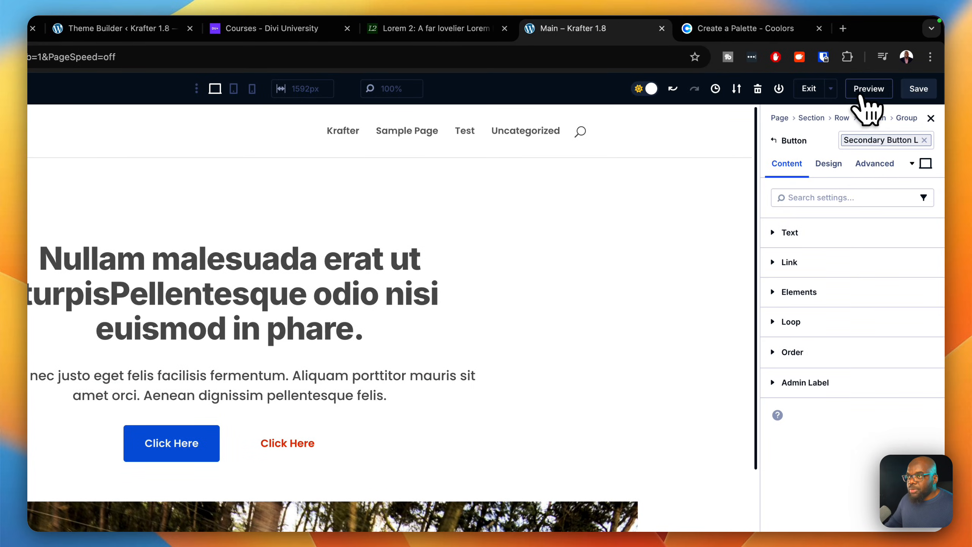
{"action": "left_click", "coordinate": [868, 90]}
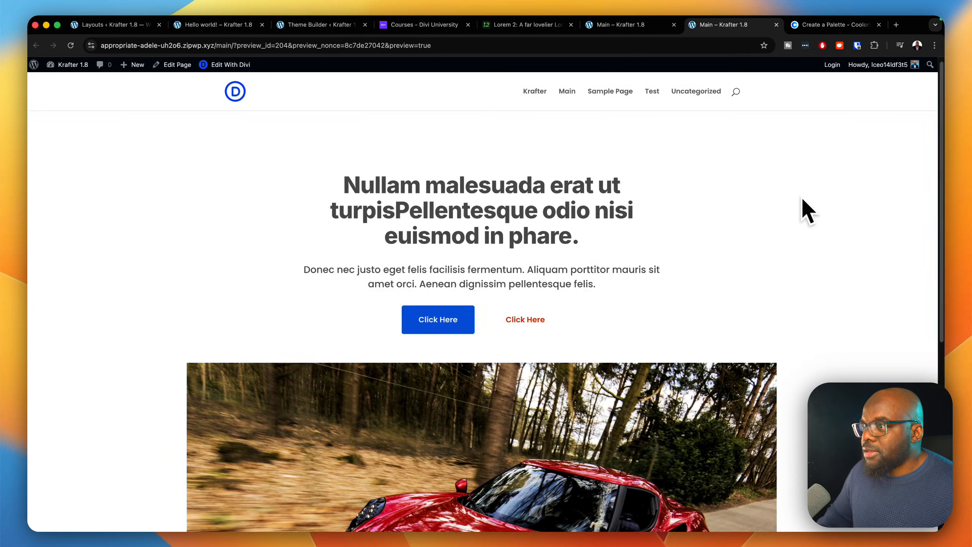
{"action": "scroll", "coordinate": [818, 200], "scroll_direction": "down", "scroll_amount": 8}
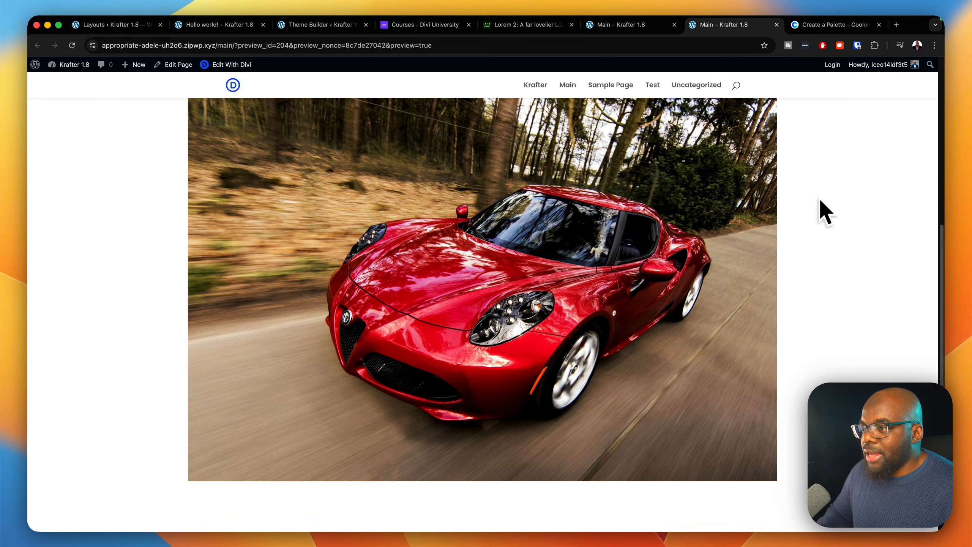
{"action": "scroll", "coordinate": [825, 213], "scroll_direction": "up", "scroll_amount": 8}
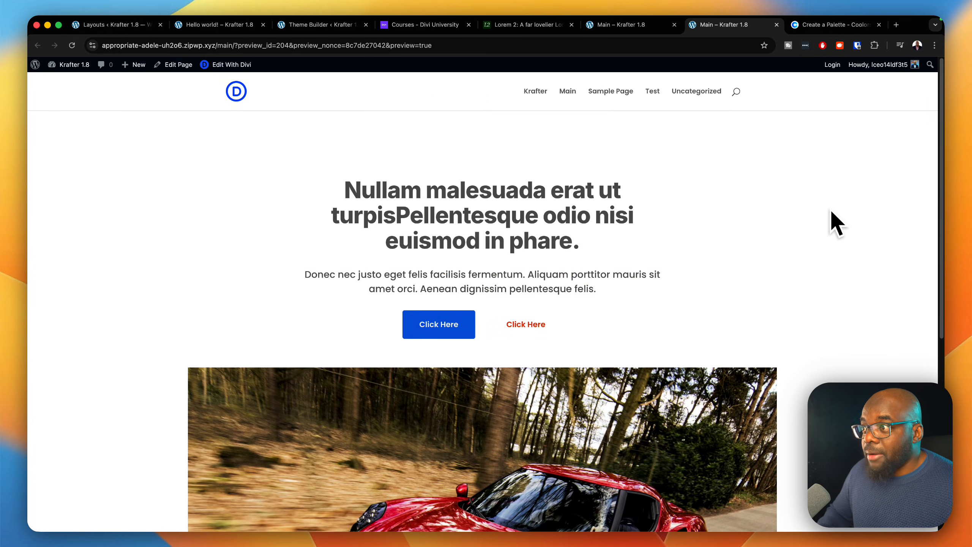
Step: Inspect the previewed page with the browser's developer tools, checking the hero at phone width and at desktop width
{"action": "right_click", "coordinate": [828, 214]}
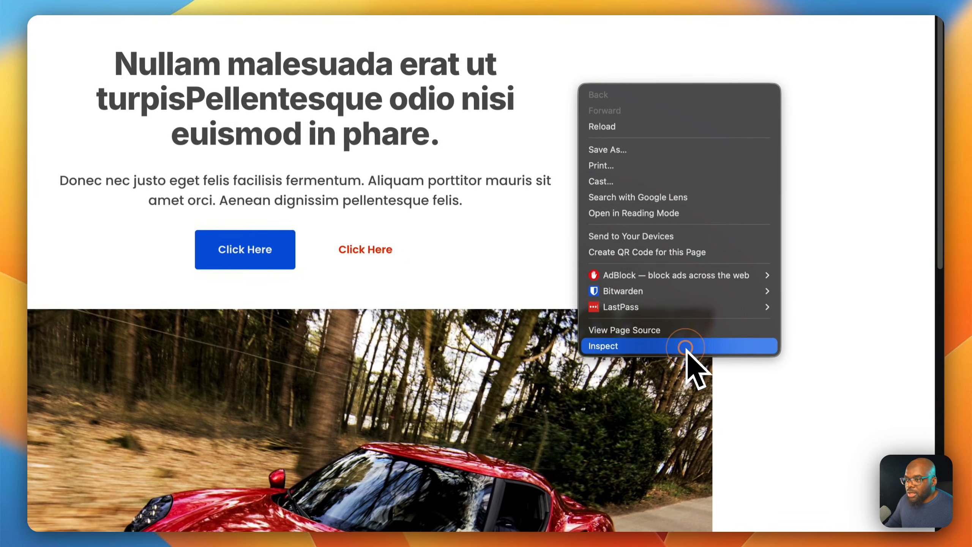
{"action": "left_click", "coordinate": [687, 380]}
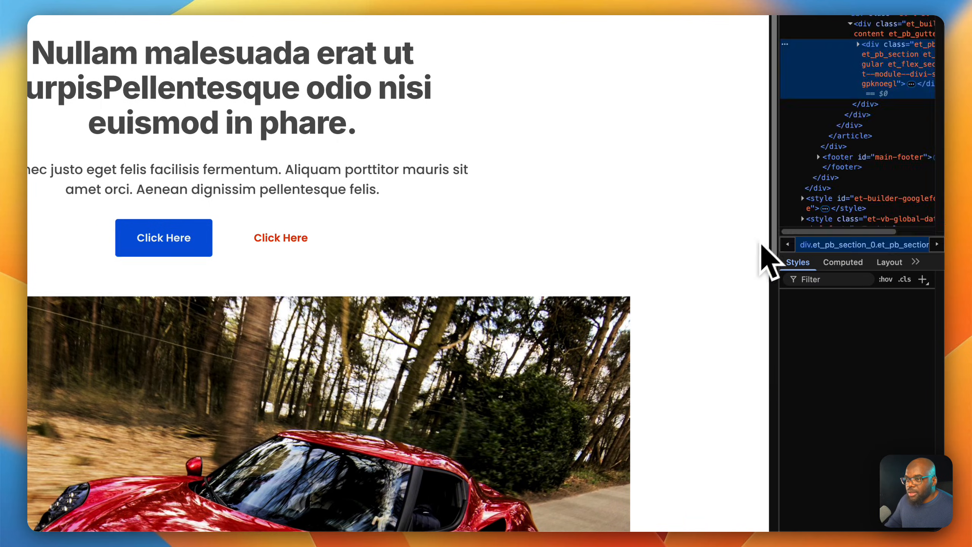
{"action": "left_click_drag", "start_coordinate": [777, 220], "coordinate": [262, 265]}
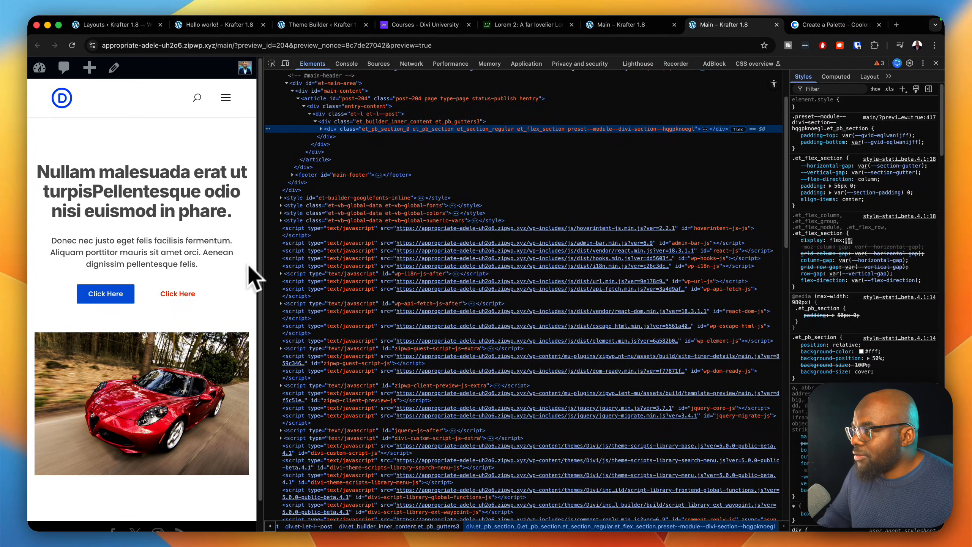
{"action": "scroll", "coordinate": [222, 330], "scroll_direction": "down", "scroll_amount": 2}
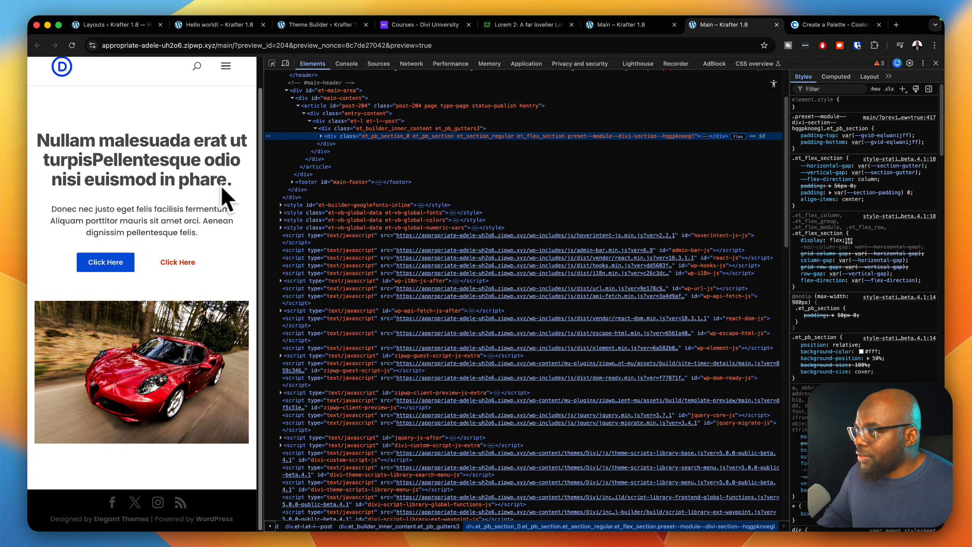
{"action": "left_click_drag", "start_coordinate": [264, 205], "coordinate": [889, 268]}
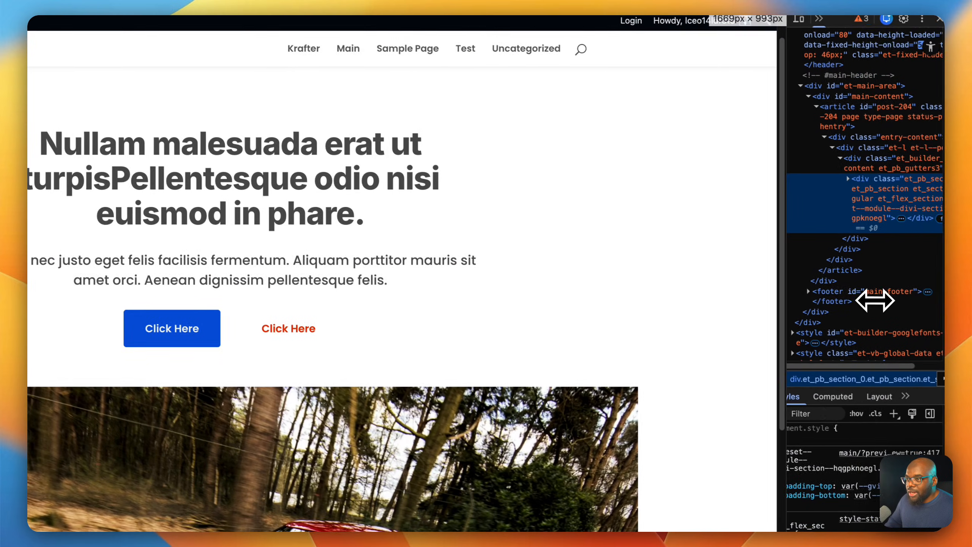
{"action": "left_click_drag", "start_coordinate": [875, 301], "coordinate": [938, 304]}
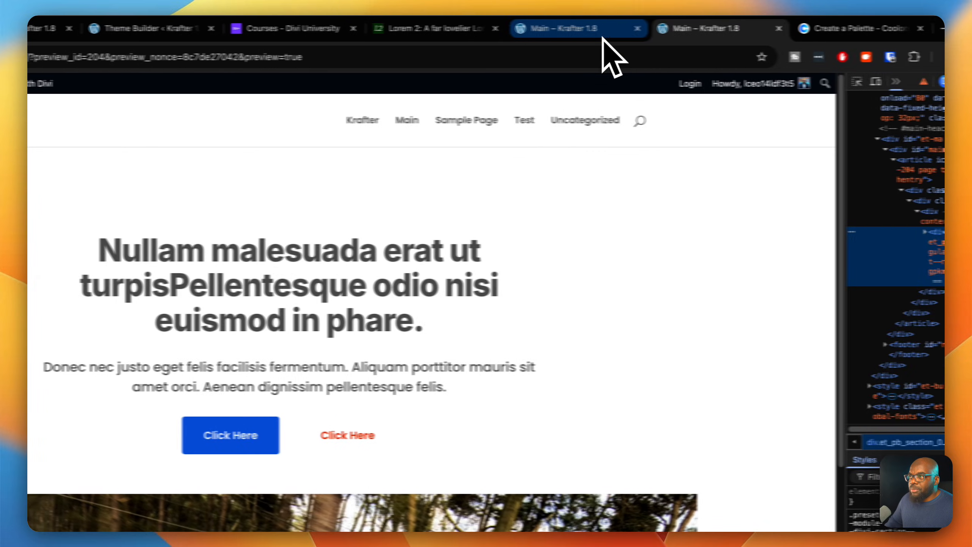
Step: Return to the page builder, delete the hero section and open the library of premade layouts
{"action": "left_click", "coordinate": [881, 28]}
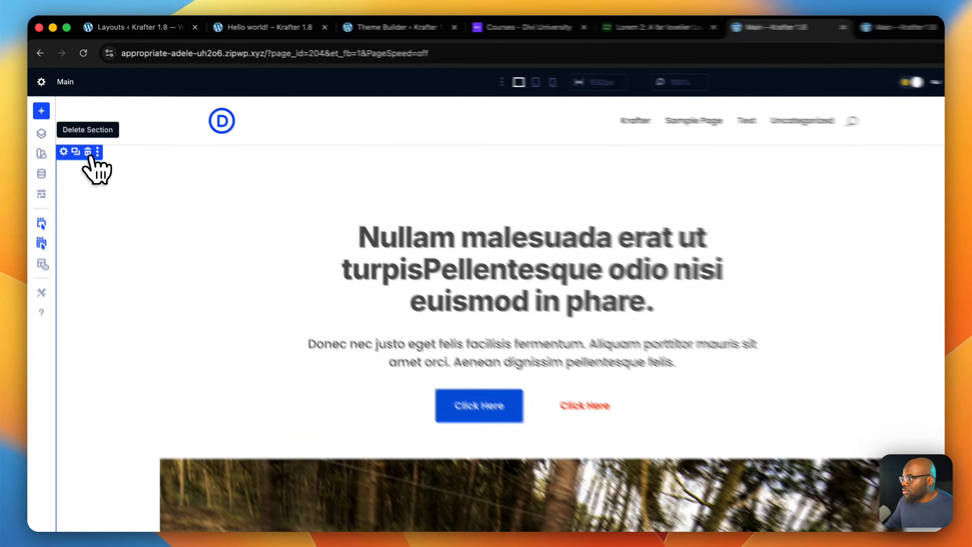
{"action": "left_click", "coordinate": [76, 125]}
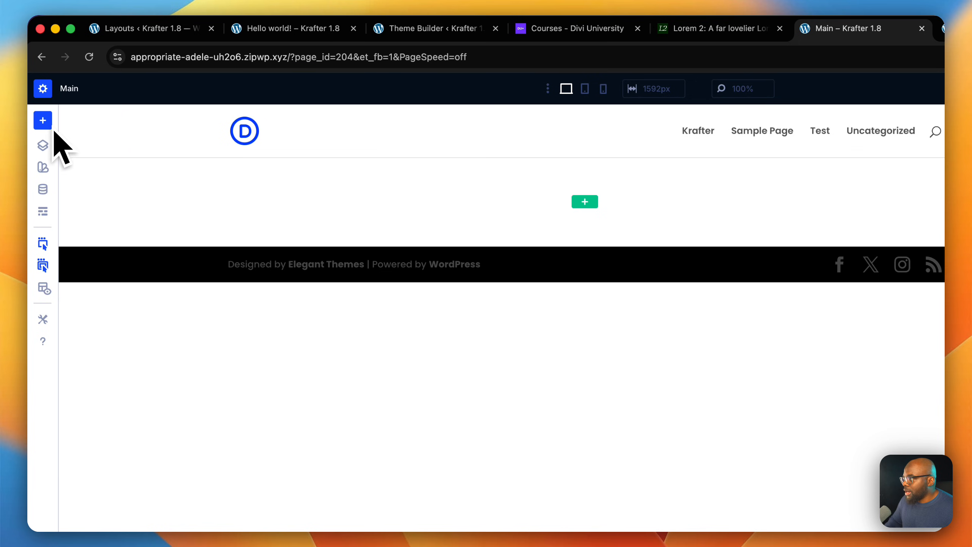
{"action": "left_click", "coordinate": [44, 121]}
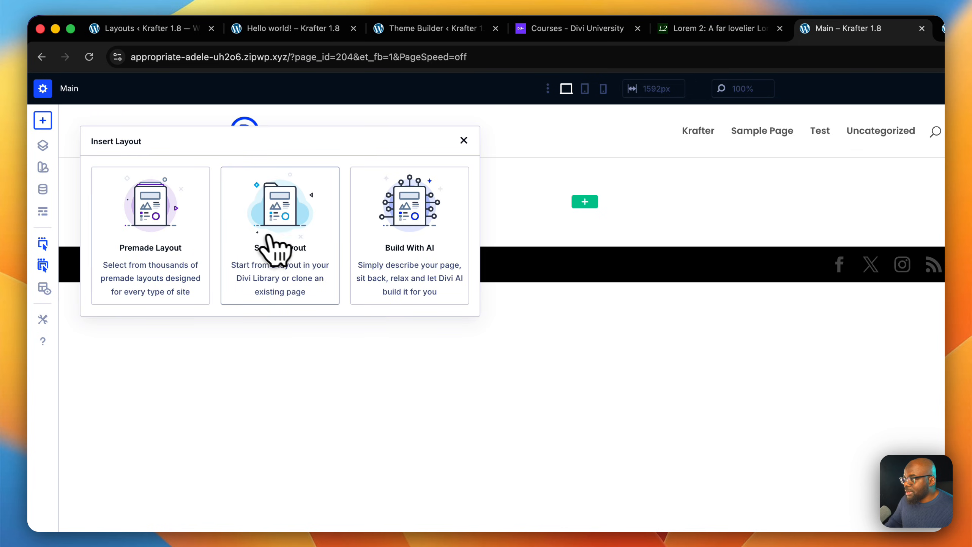
{"action": "left_click", "coordinate": [159, 209]}
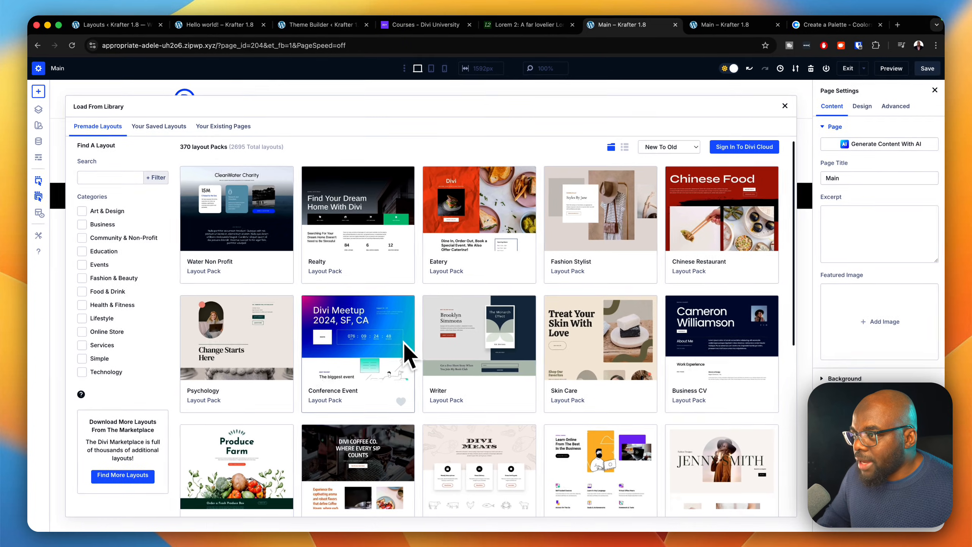
Step: Load the Home layout from the Writer layout pack onto the page with Import Presets turned off
{"action": "scroll", "coordinate": [411, 355], "scroll_direction": "down", "scroll_amount": 3}
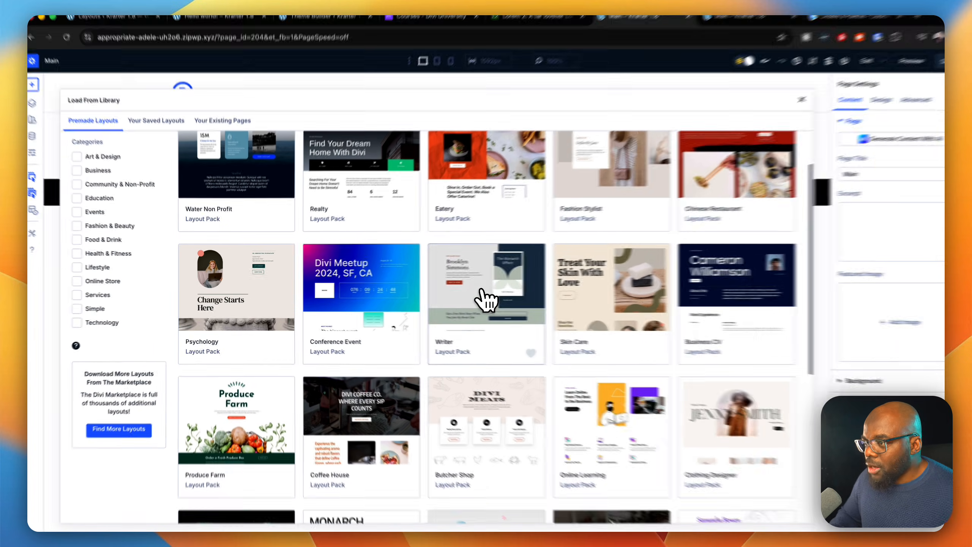
{"action": "left_click", "coordinate": [483, 299]}
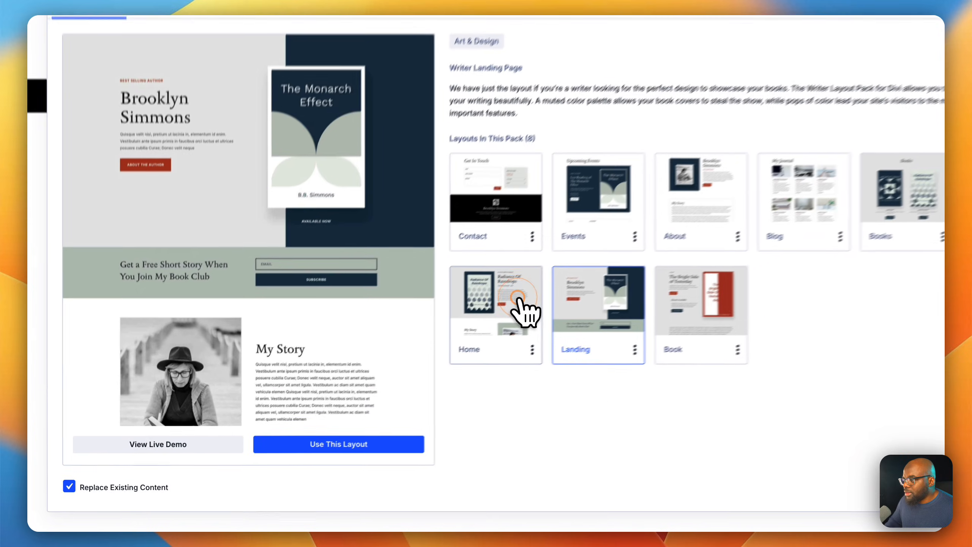
{"action": "left_click", "coordinate": [434, 360]}
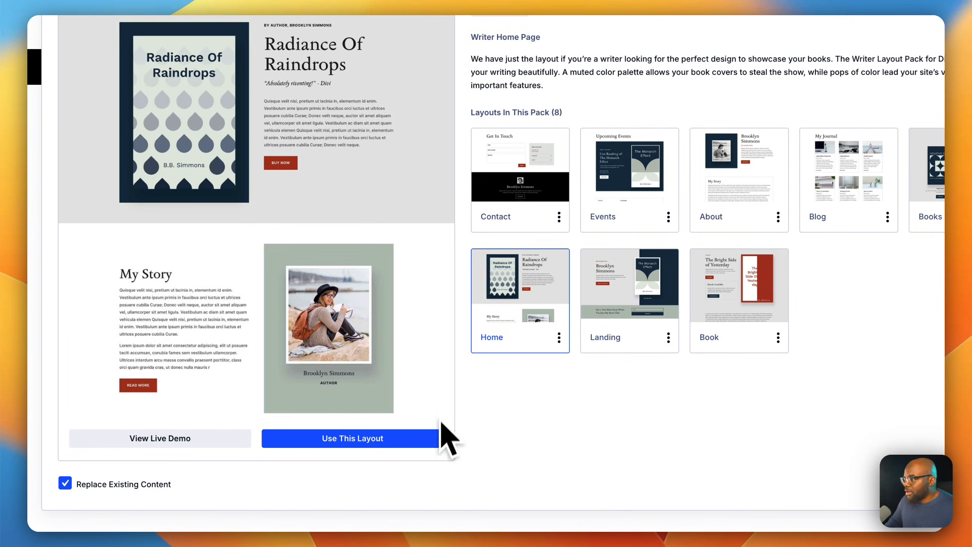
{"action": "left_click", "coordinate": [424, 440]}
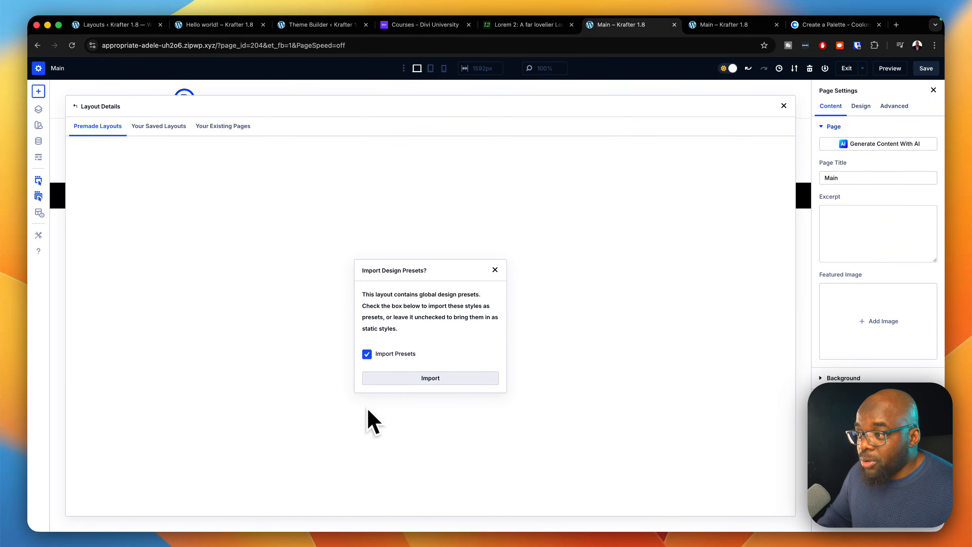
{"action": "left_click", "coordinate": [367, 354]}
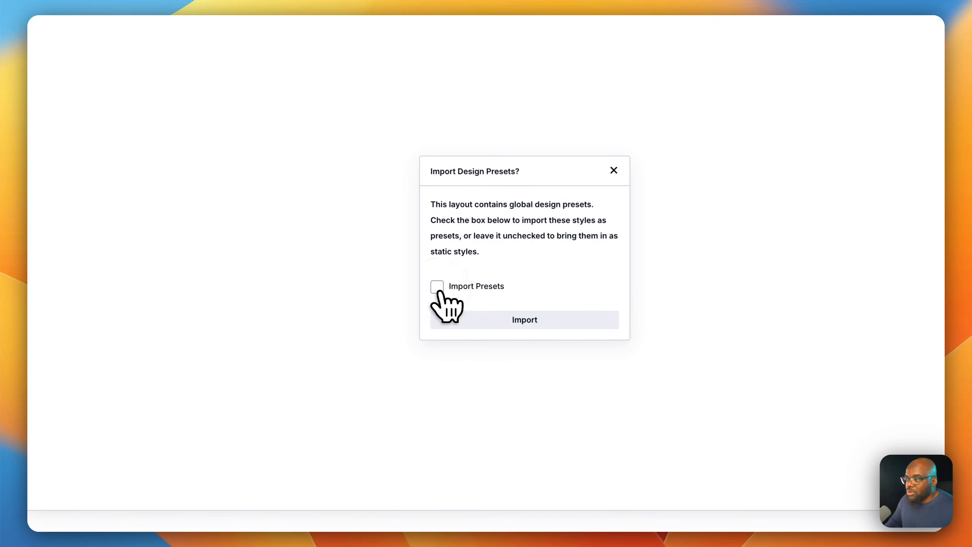
{"action": "left_click", "coordinate": [533, 320]}
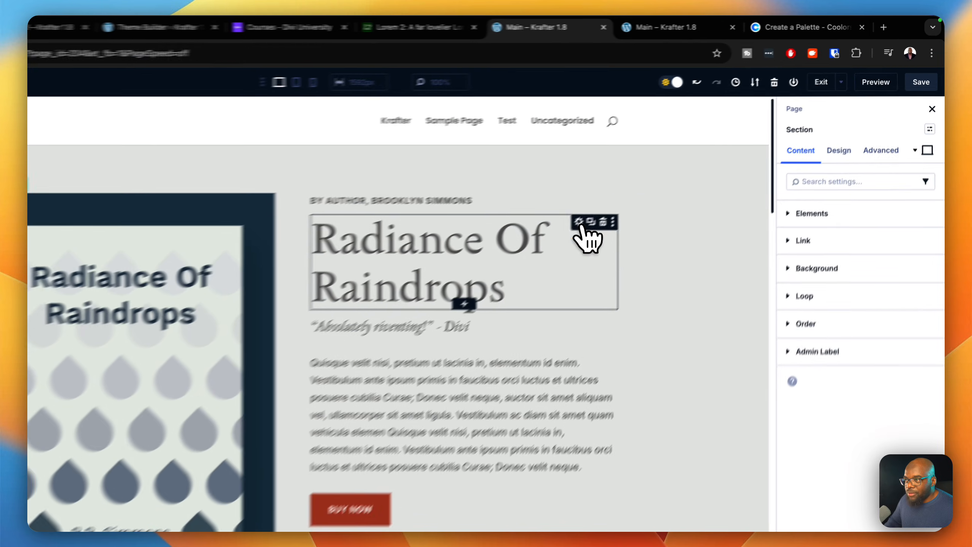
Step: Examine the main book title's heading text design settings and the responsive values of its text color
{"action": "left_click", "coordinate": [651, 184]}
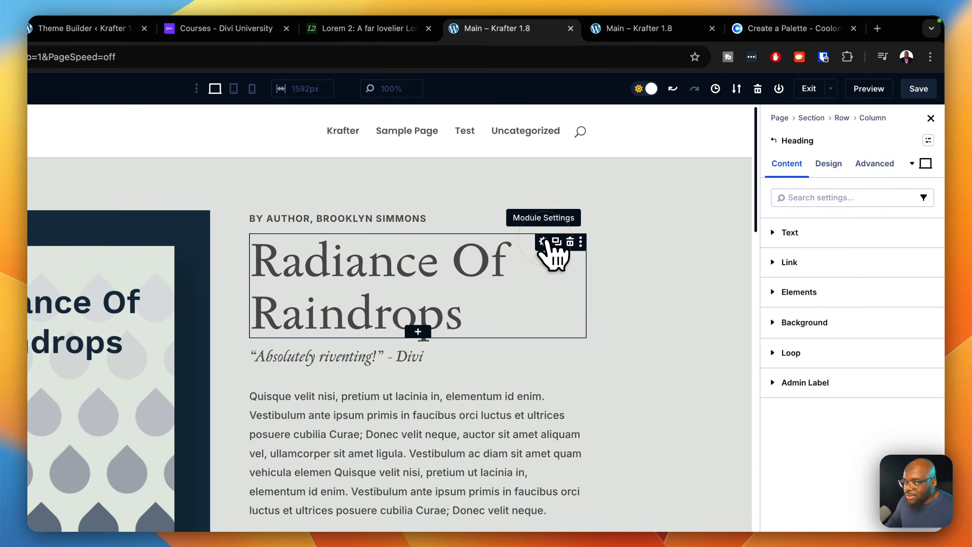
{"action": "left_click", "coordinate": [830, 165]}
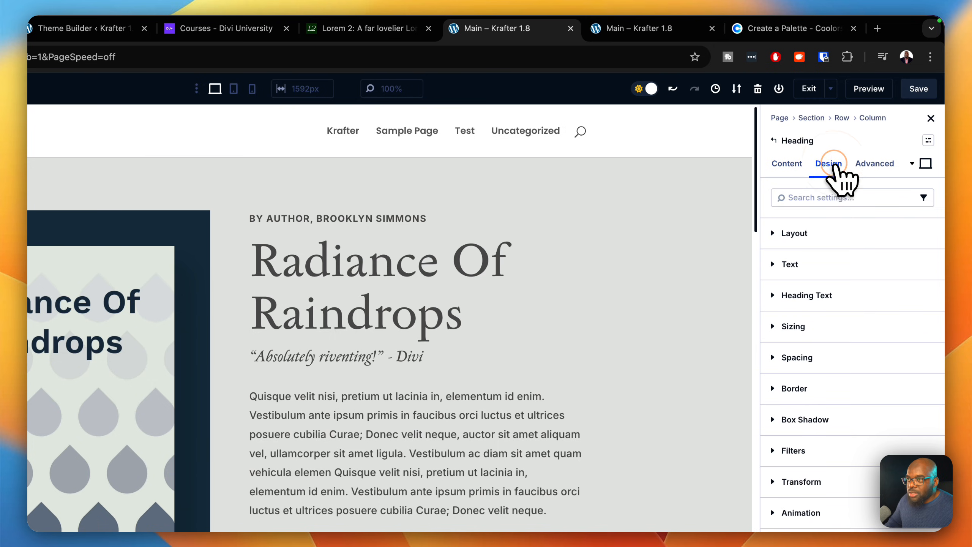
{"action": "left_click", "coordinate": [842, 295]}
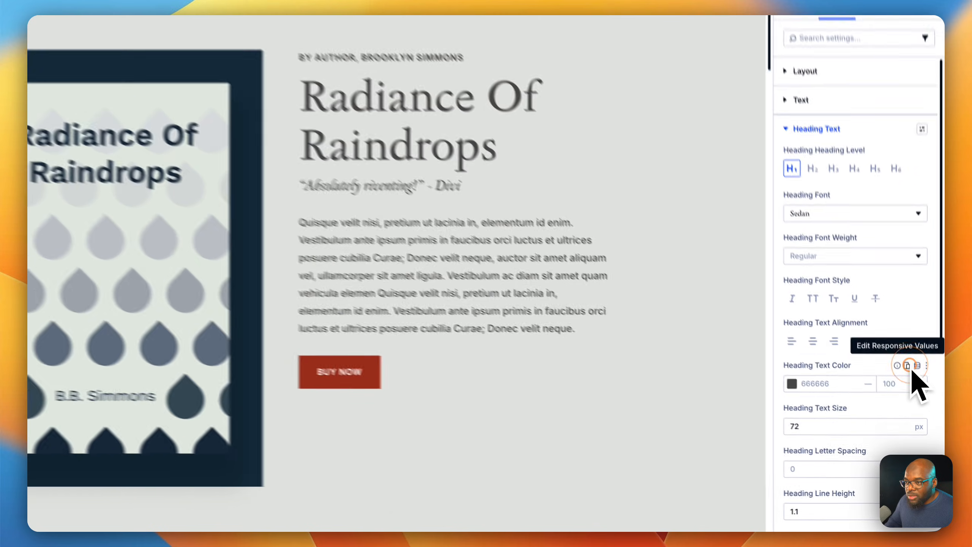
{"action": "left_click", "coordinate": [914, 402]}
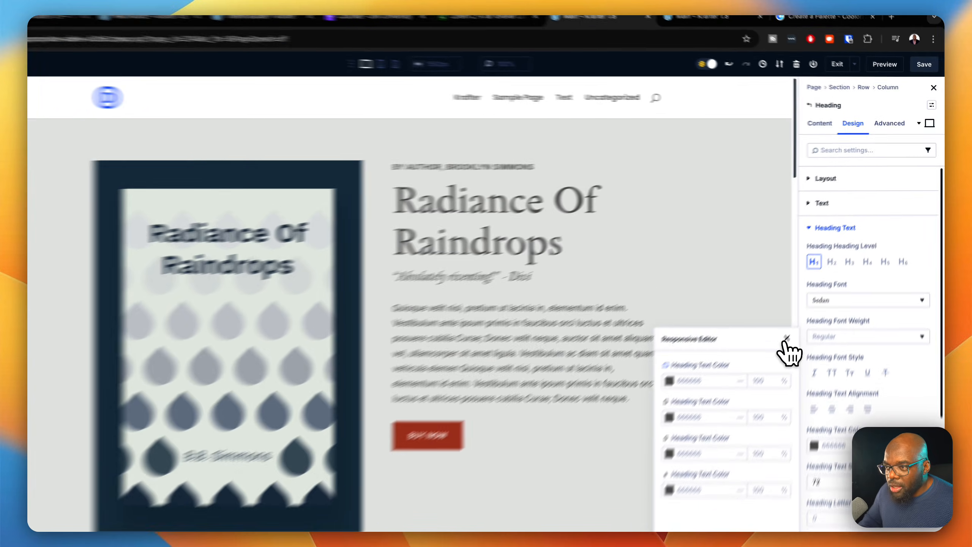
{"action": "left_click", "coordinate": [801, 319]}
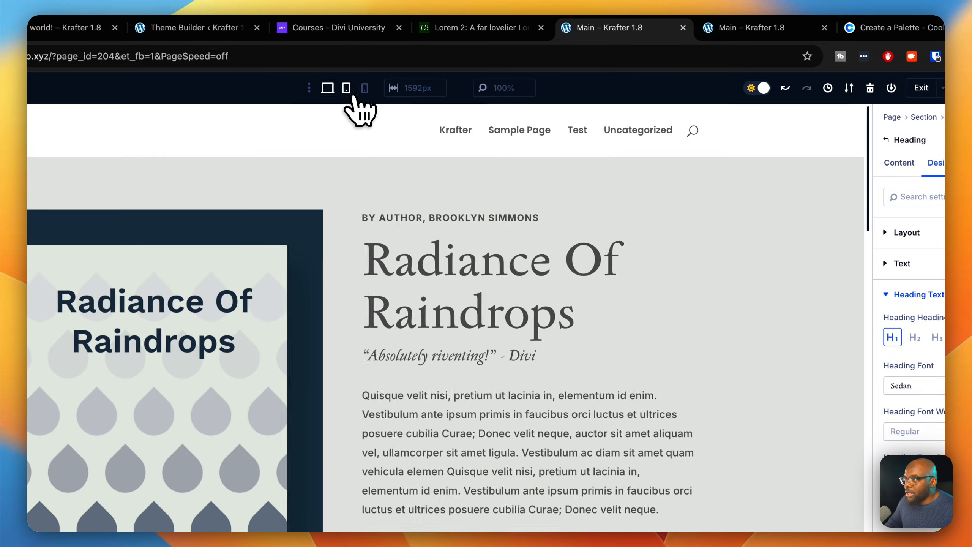
Step: Preview the page at tablet and phone widths, returning to the desktop view
{"action": "left_click", "coordinate": [320, 79]}
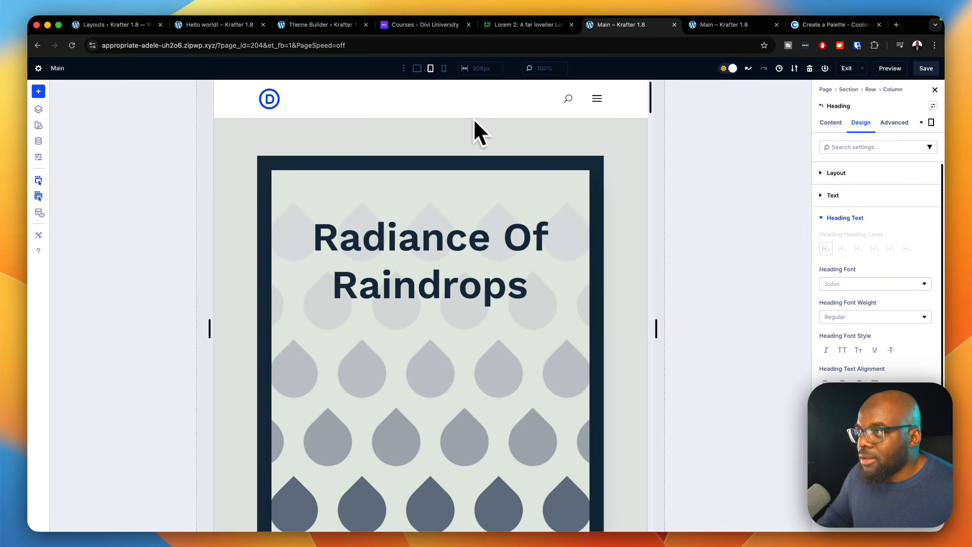
{"action": "left_click", "coordinate": [444, 68]}
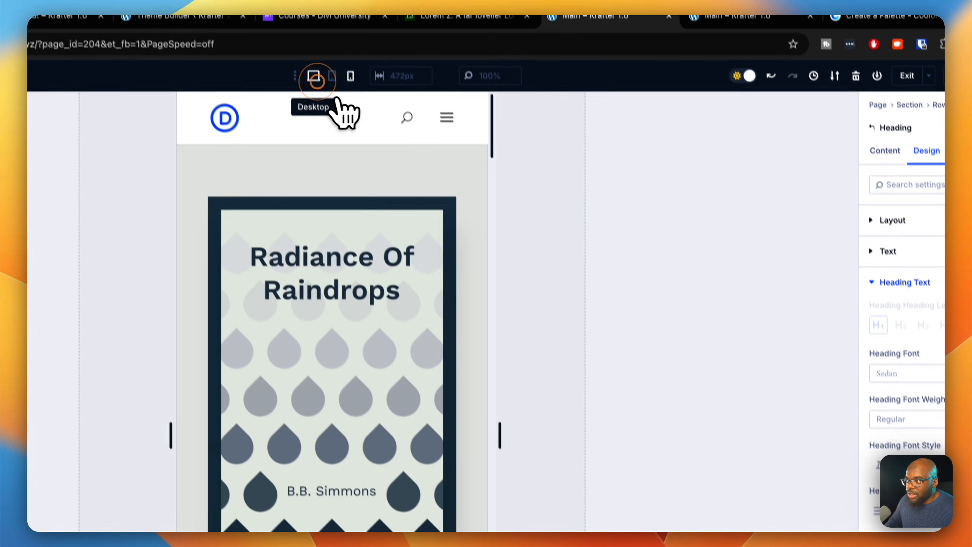
{"action": "left_click", "coordinate": [322, 82]}
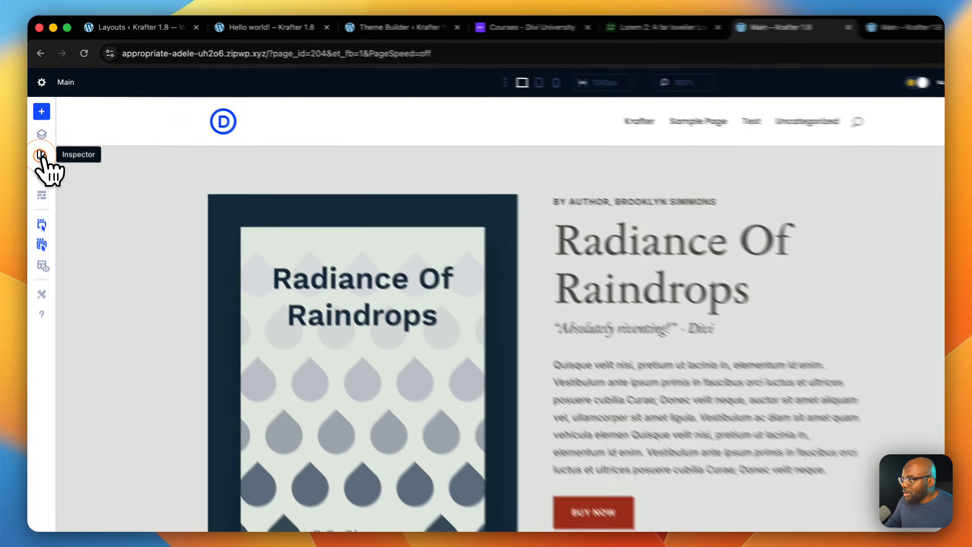
Step: Inspect the main book title's number attributes and reset its bottom margin, line height and heading text sizes
{"action": "left_click", "coordinate": [38, 125]}
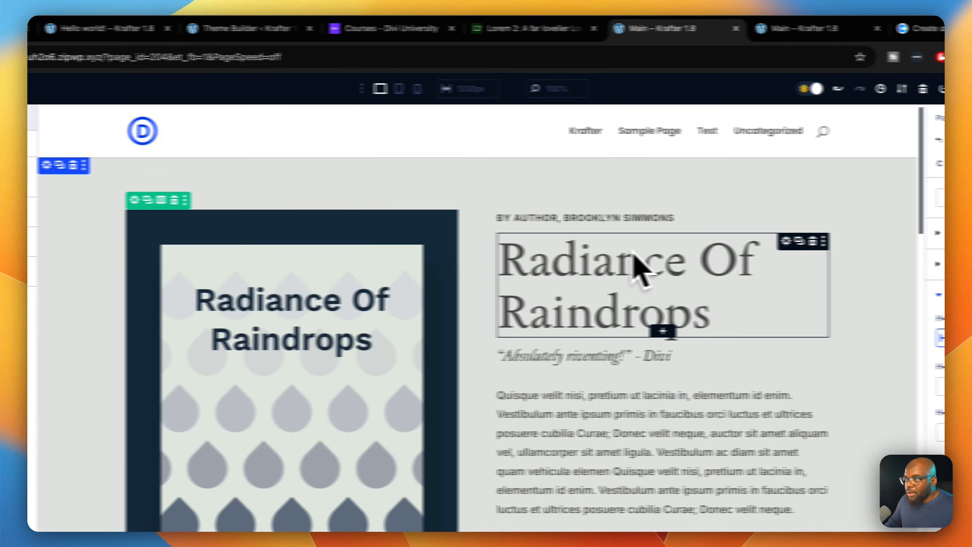
{"action": "left_click", "coordinate": [786, 240]}
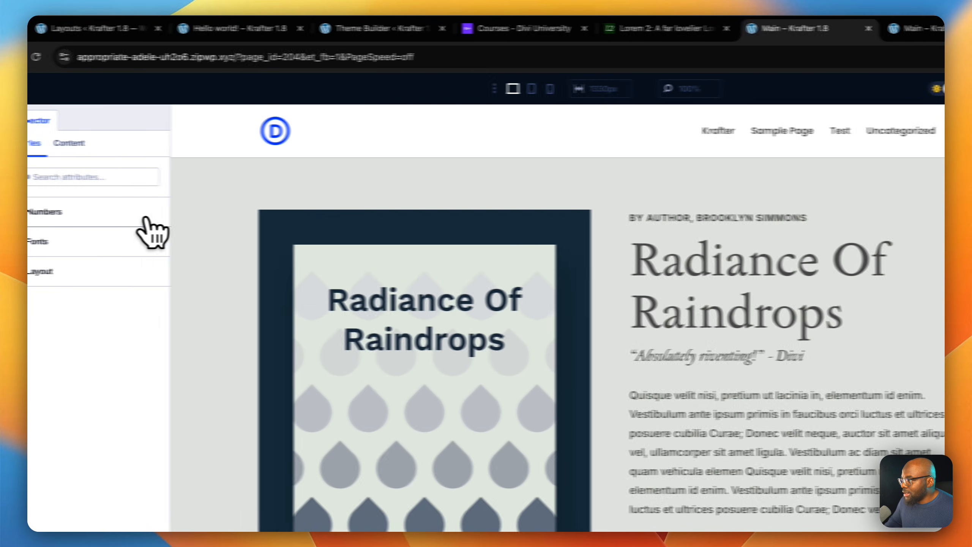
{"action": "left_click", "coordinate": [138, 215]}
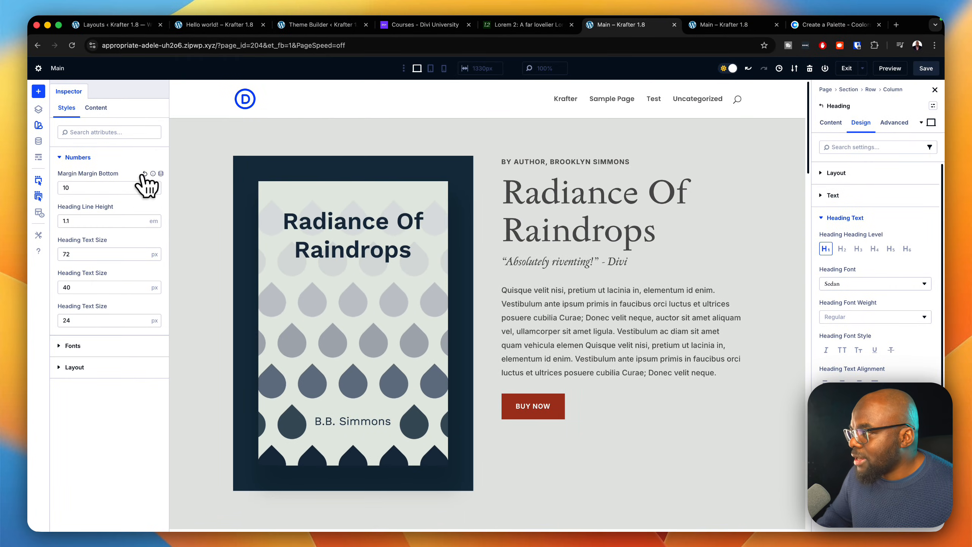
{"action": "left_click", "coordinate": [145, 173]}
{"action": "left_click", "coordinate": [145, 174]}
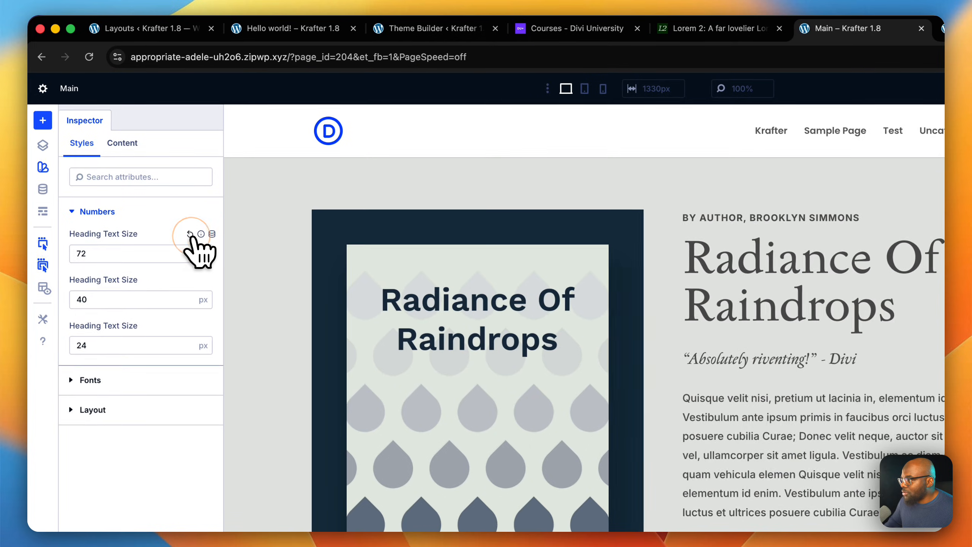
{"action": "left_click", "coordinate": [190, 234]}
{"action": "left_click", "coordinate": [190, 234]}
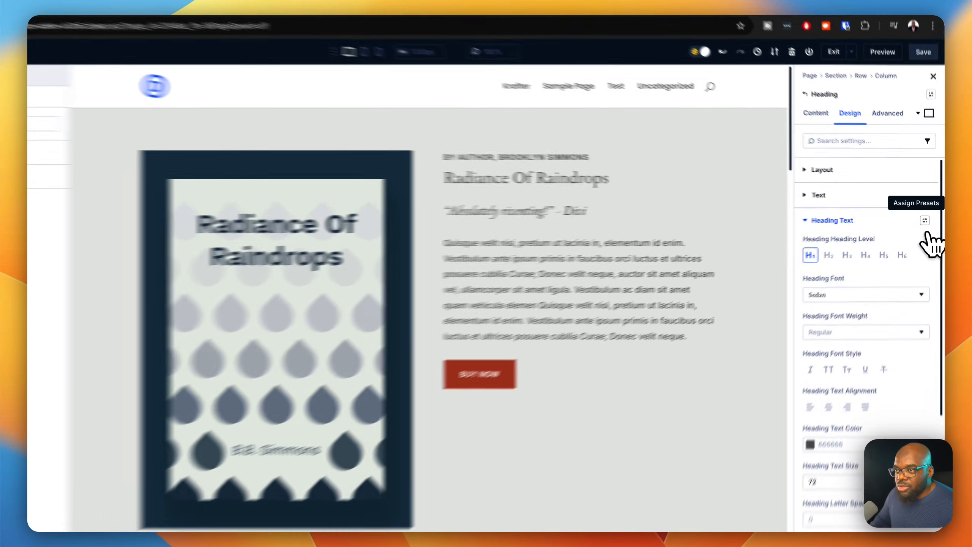
Step: Assign the h1 preset to the book title's heading text and set its font weight to Medium
{"action": "left_click", "coordinate": [936, 217]}
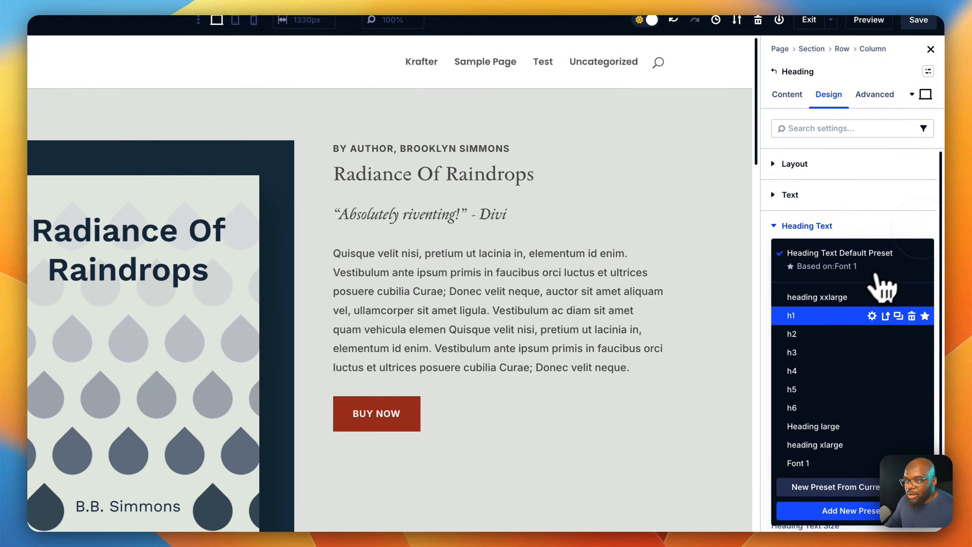
{"action": "left_click", "coordinate": [856, 283]}
{"action": "left_click", "coordinate": [823, 316]}
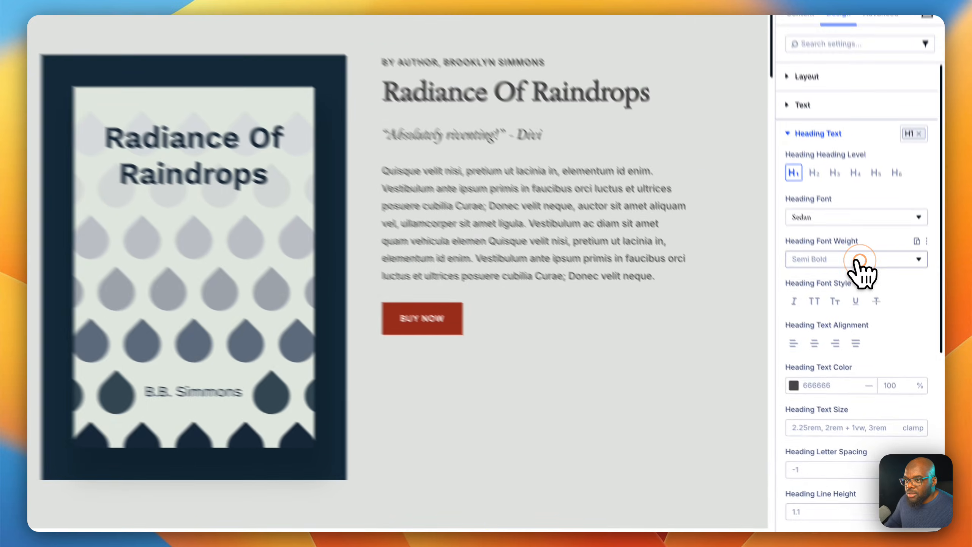
{"action": "left_click", "coordinate": [844, 317]}
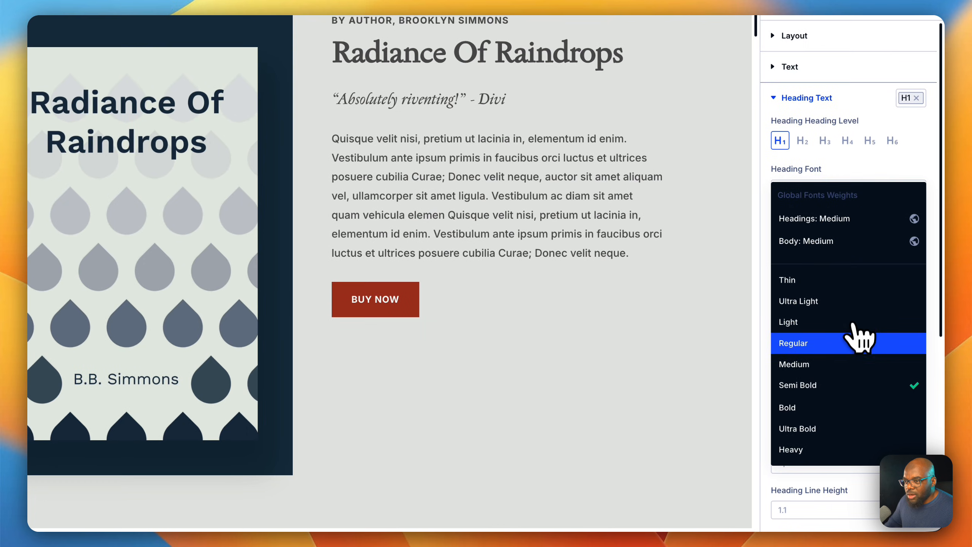
{"action": "left_click", "coordinate": [849, 364]}
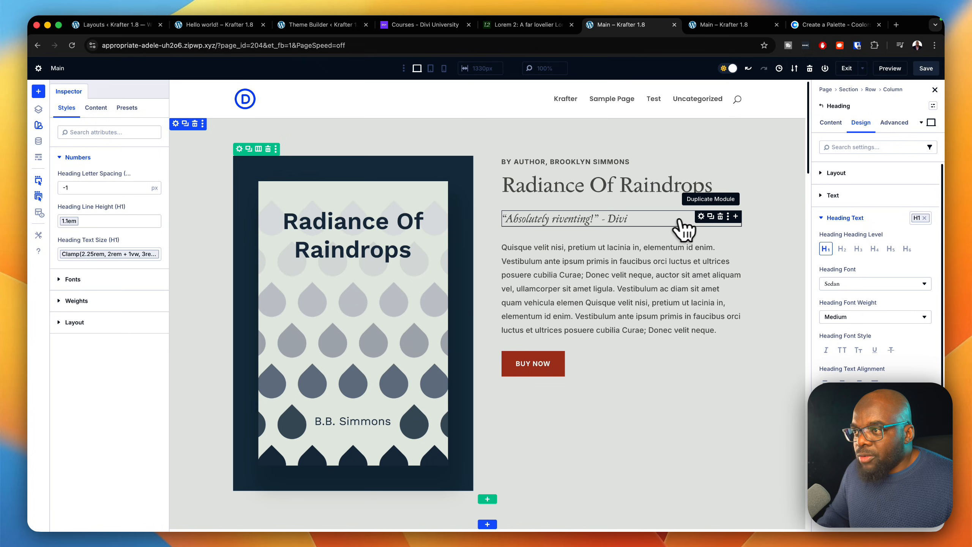
Step: Reset the quote heading's line height and text sizes, and assign the h4 preset to its heading text
{"action": "left_click", "coordinate": [701, 216]}
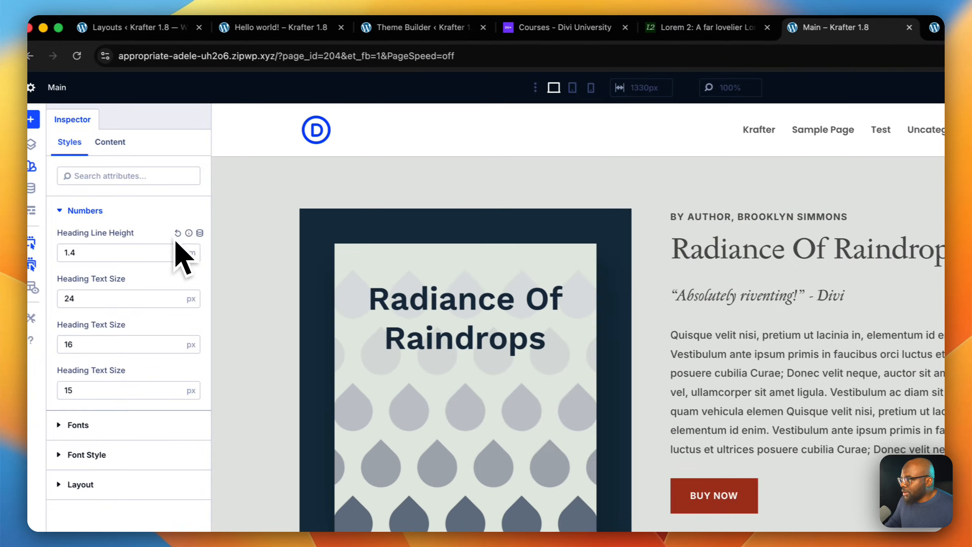
{"action": "left_click", "coordinate": [178, 232]}
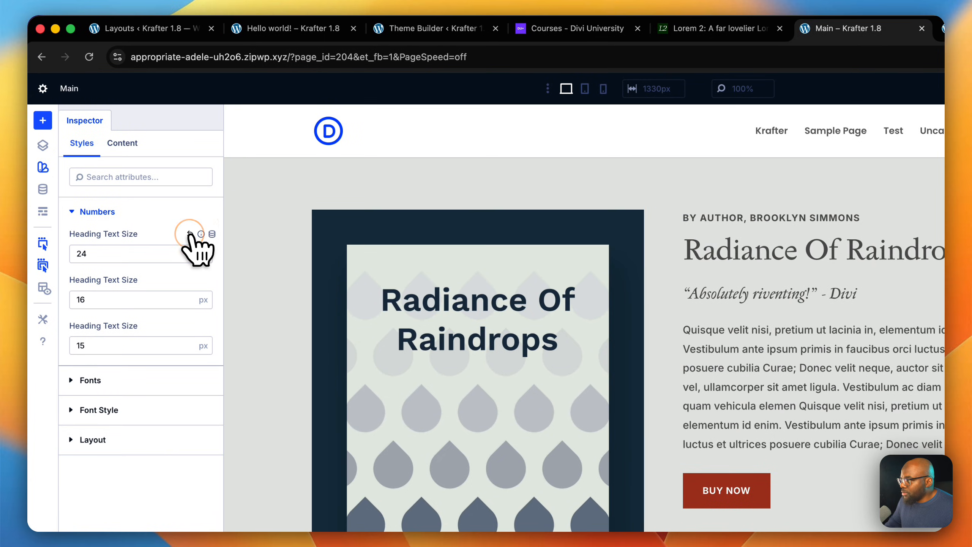
{"action": "left_click", "coordinate": [178, 233]}
{"action": "left_click", "coordinate": [178, 233]}
{"action": "left_click", "coordinate": [190, 234]}
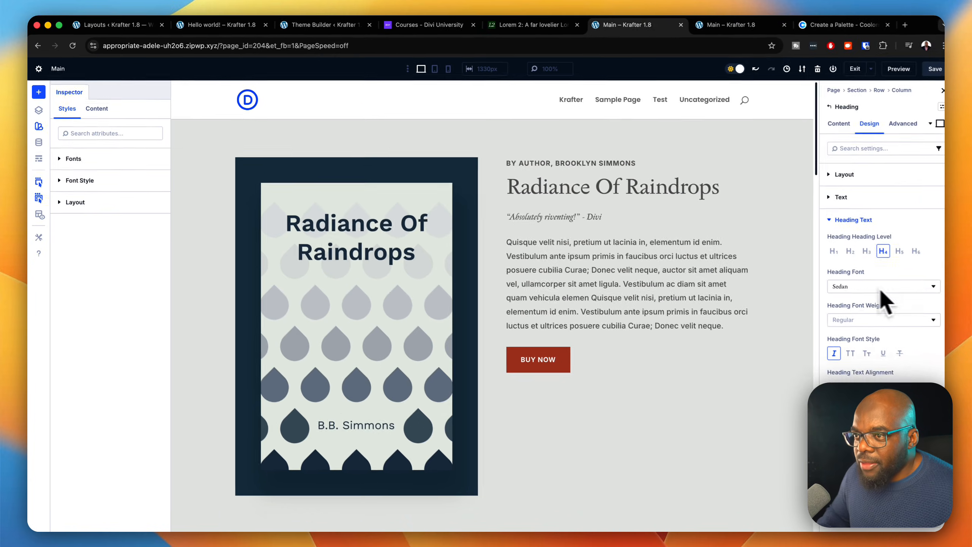
{"action": "left_click", "coordinate": [927, 219]}
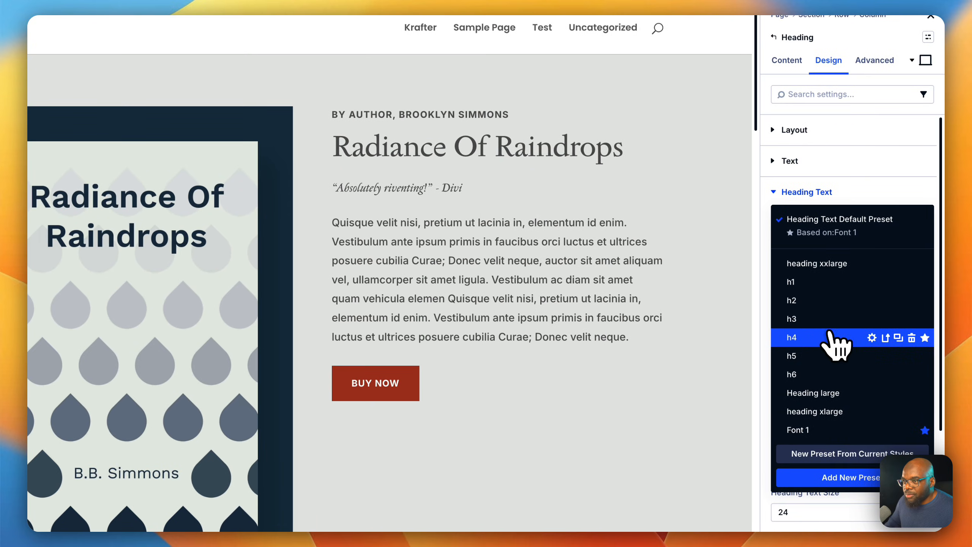
{"action": "left_click", "coordinate": [829, 333]}
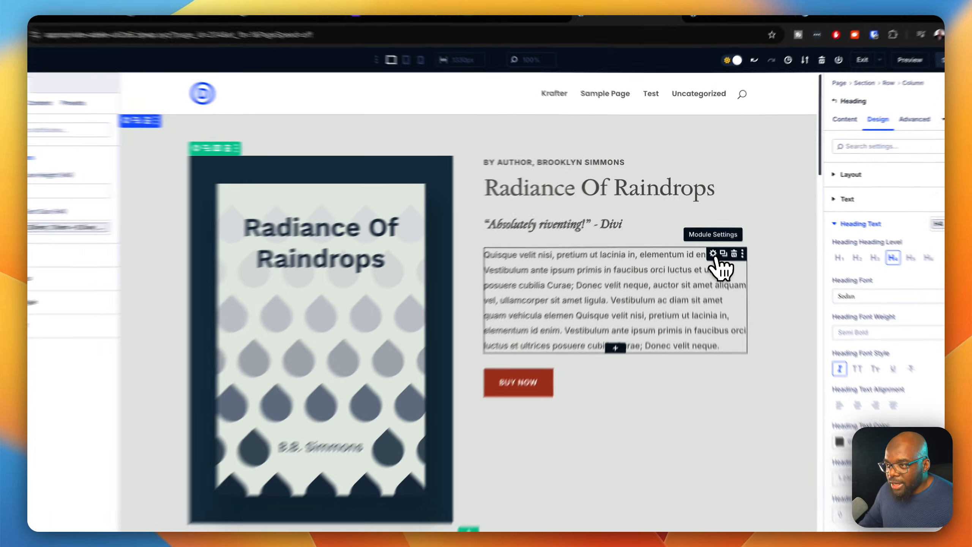
Step: Open the settings of the paragraph below the quote and assign the body text preset to its text
{"action": "left_click", "coordinate": [716, 248]}
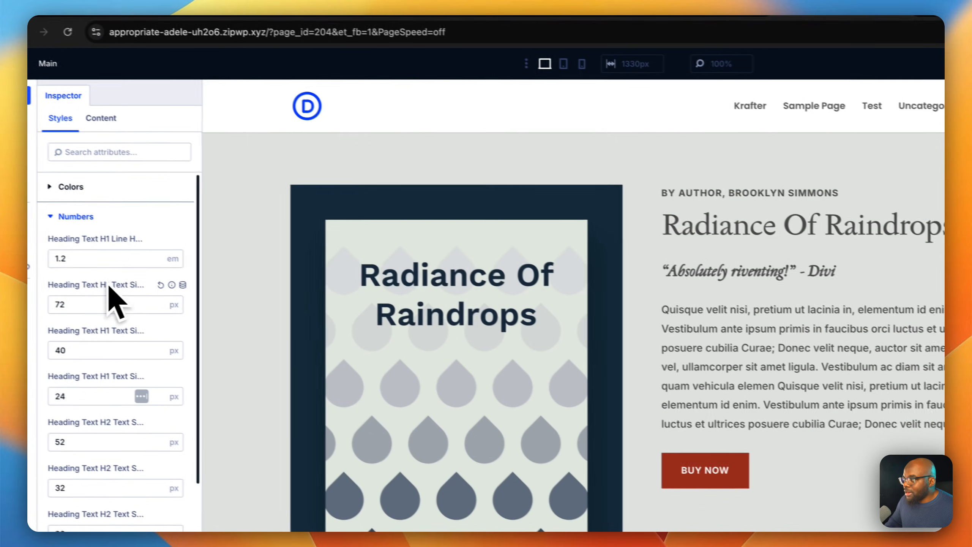
{"action": "left_click", "coordinate": [182, 241]}
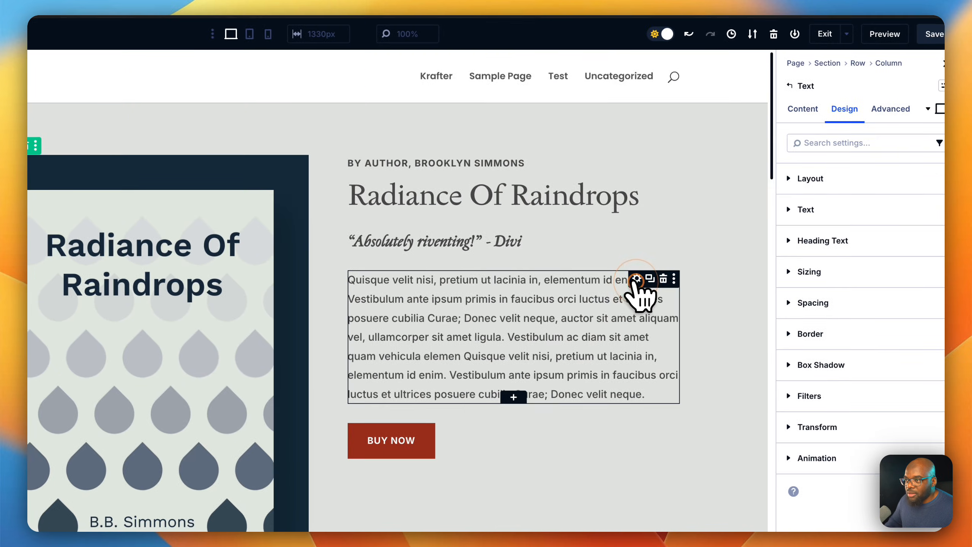
{"action": "left_click", "coordinate": [632, 282]}
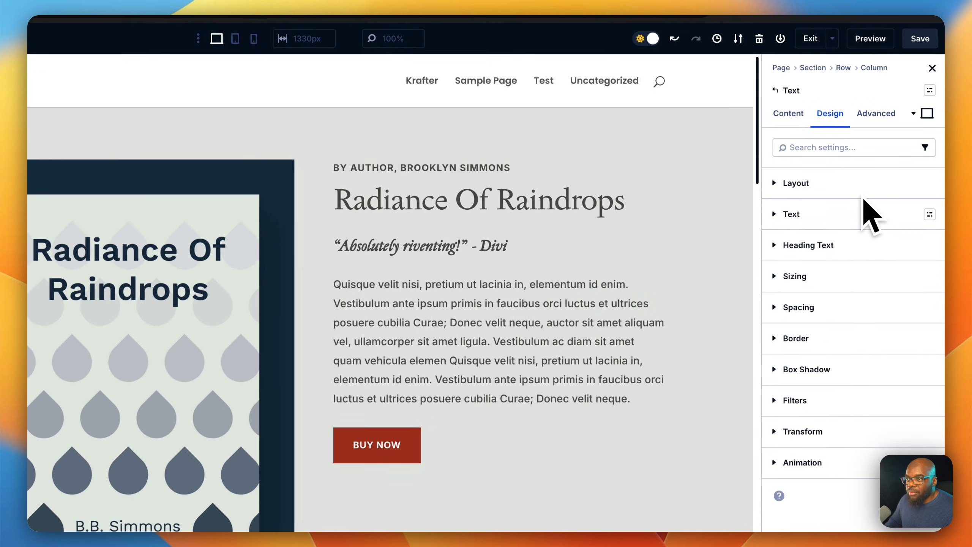
{"action": "left_click", "coordinate": [929, 216]}
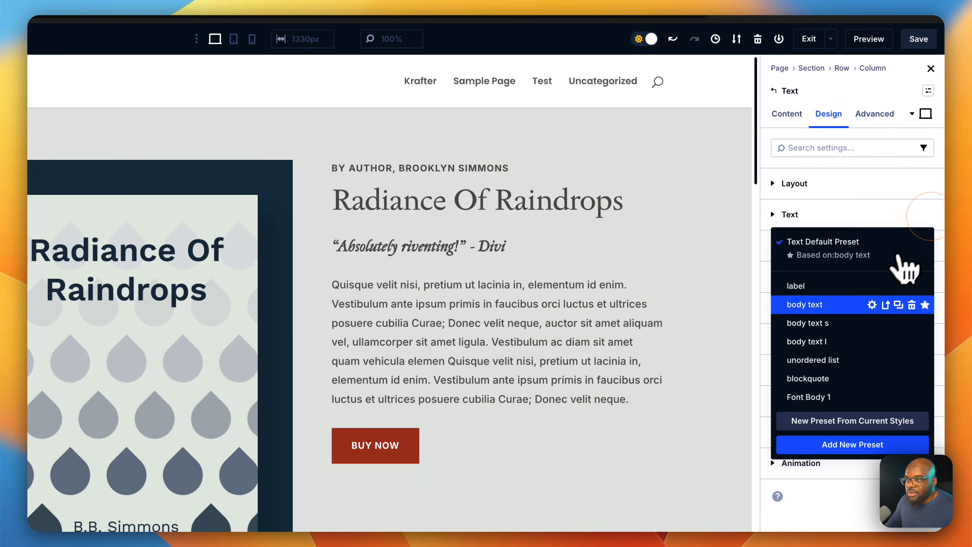
{"action": "left_click", "coordinate": [846, 308]}
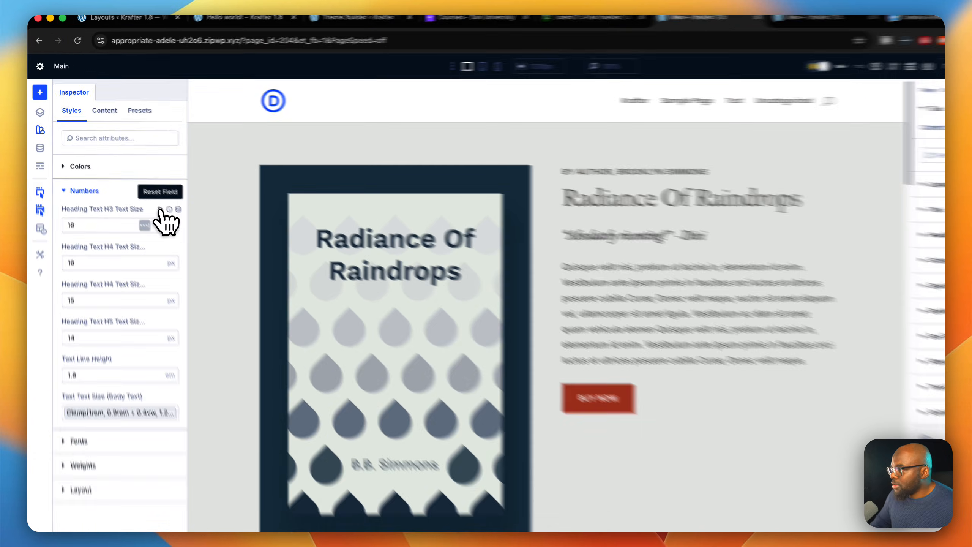
Step: Reset the paragraph module's custom H3, H4 and H5 heading text sizes and its text line height
{"action": "left_click", "coordinate": [160, 209]}
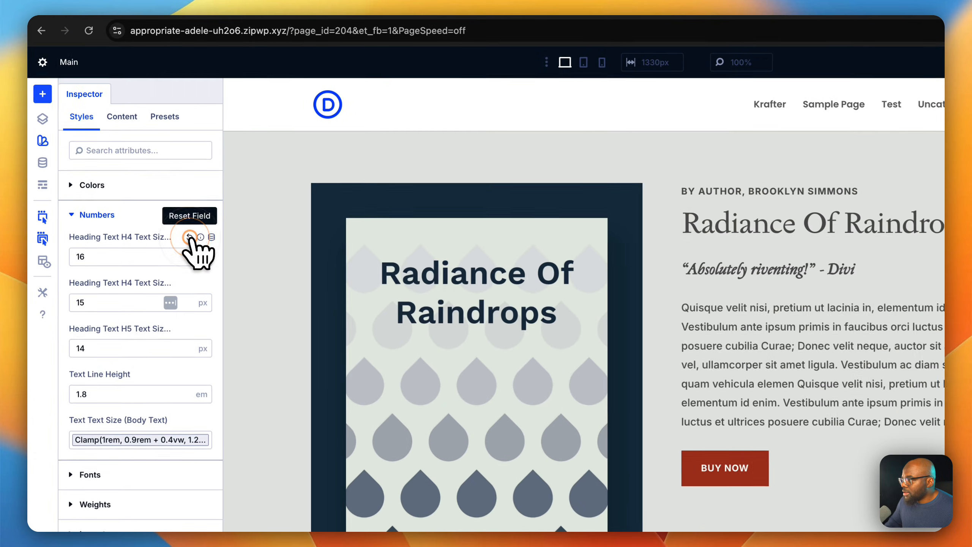
{"action": "left_click", "coordinate": [160, 210]}
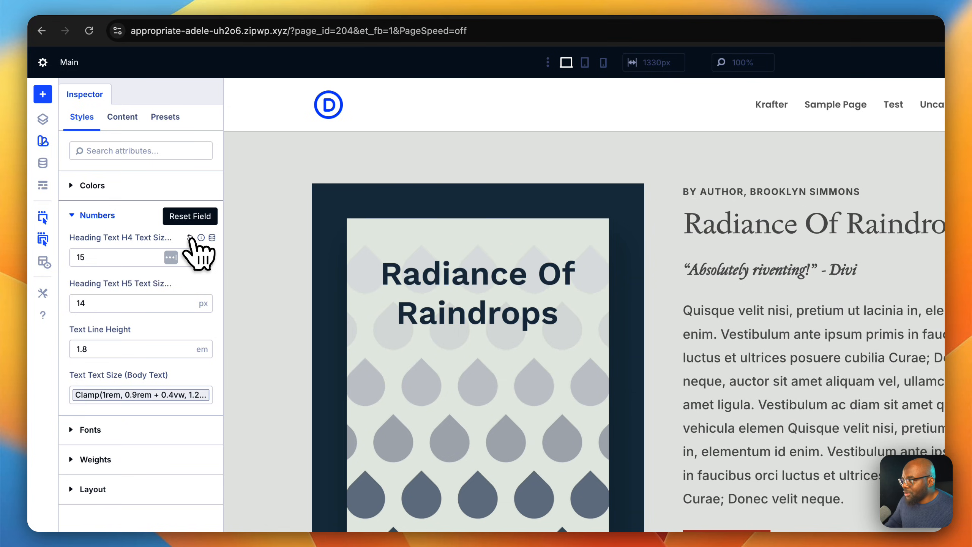
{"action": "left_click", "coordinate": [191, 238]}
{"action": "left_click", "coordinate": [190, 238]}
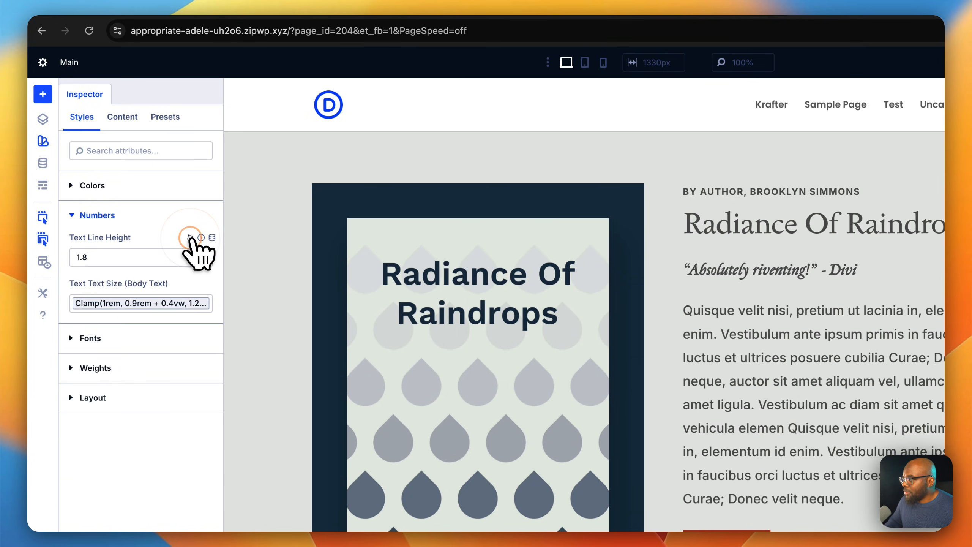
{"action": "left_click", "coordinate": [190, 238]}
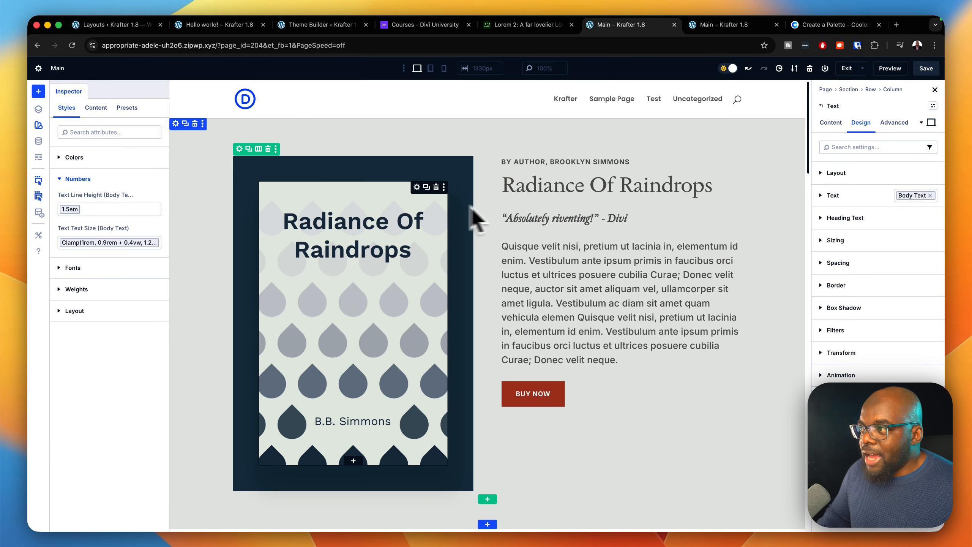
Step: Open the settings of the hero row holding the book cover and assign the content row preset to it
{"action": "left_click", "coordinate": [240, 150]}
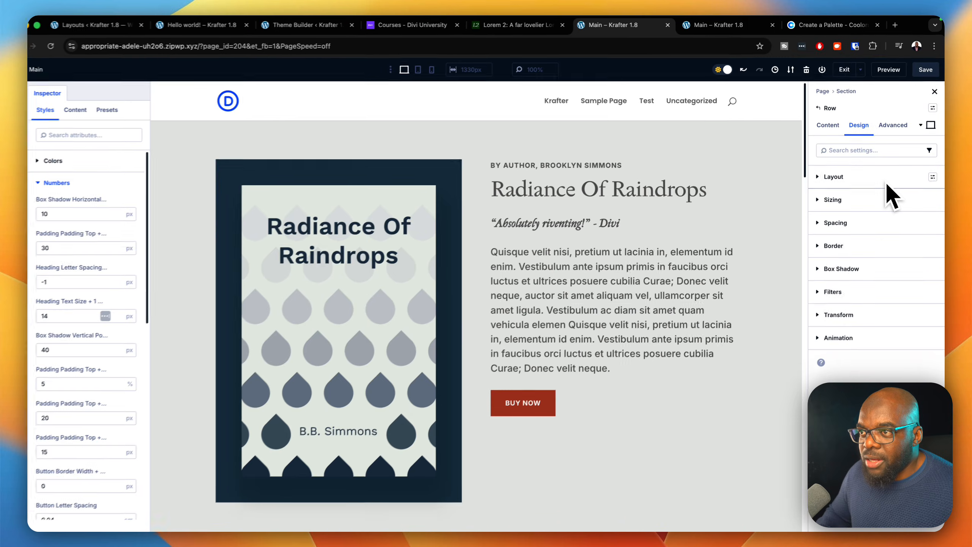
{"action": "left_click", "coordinate": [933, 106]}
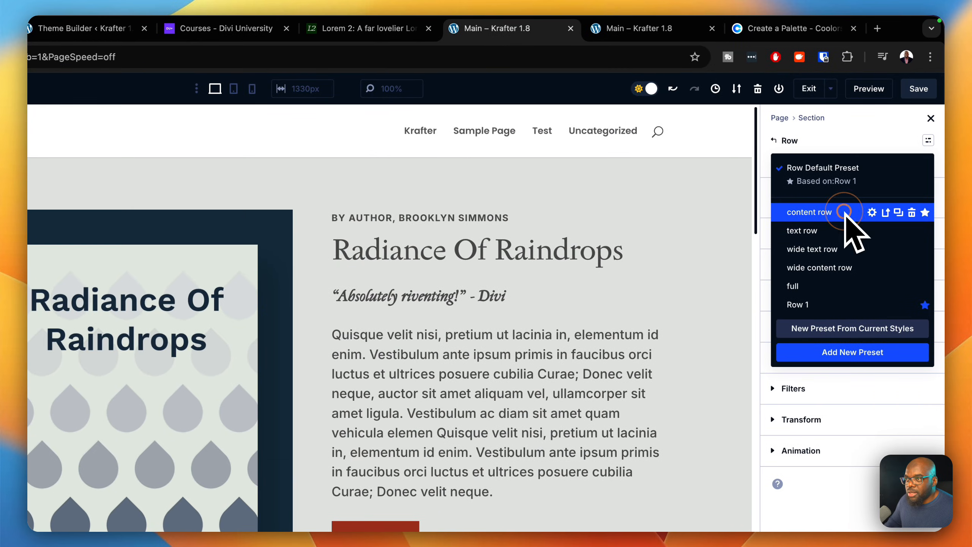
{"action": "left_click", "coordinate": [844, 212]}
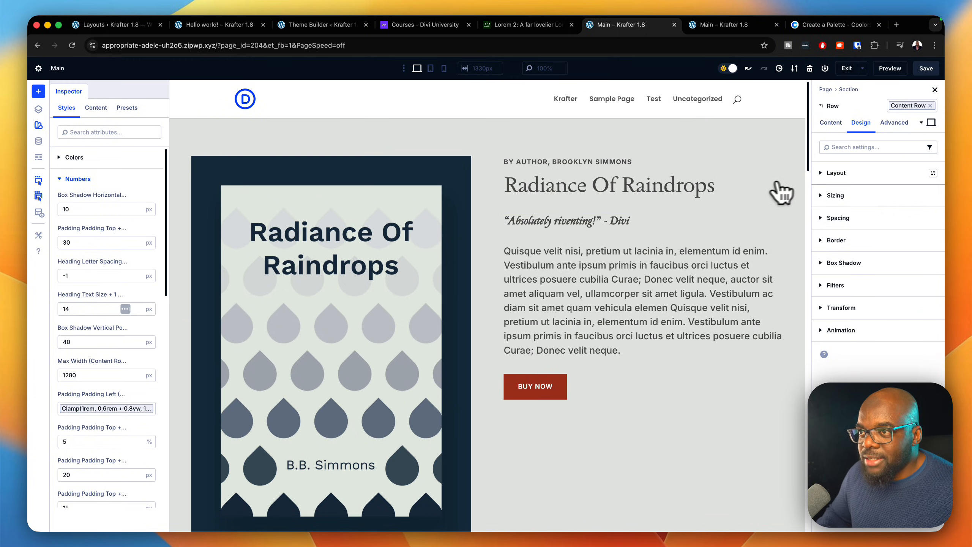
Step: Set the hero row's layout style to Flex
{"action": "left_click", "coordinate": [836, 173]}
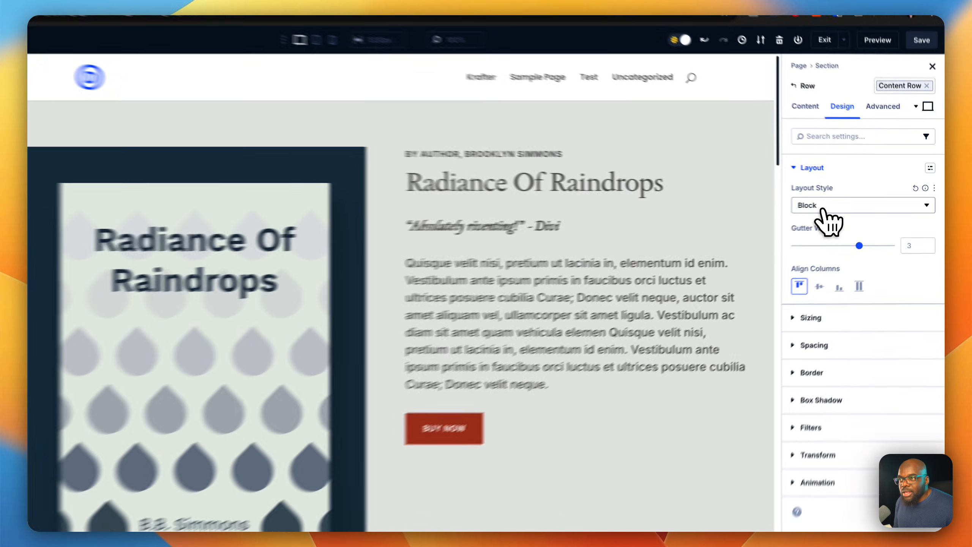
{"action": "left_click", "coordinate": [850, 204]}
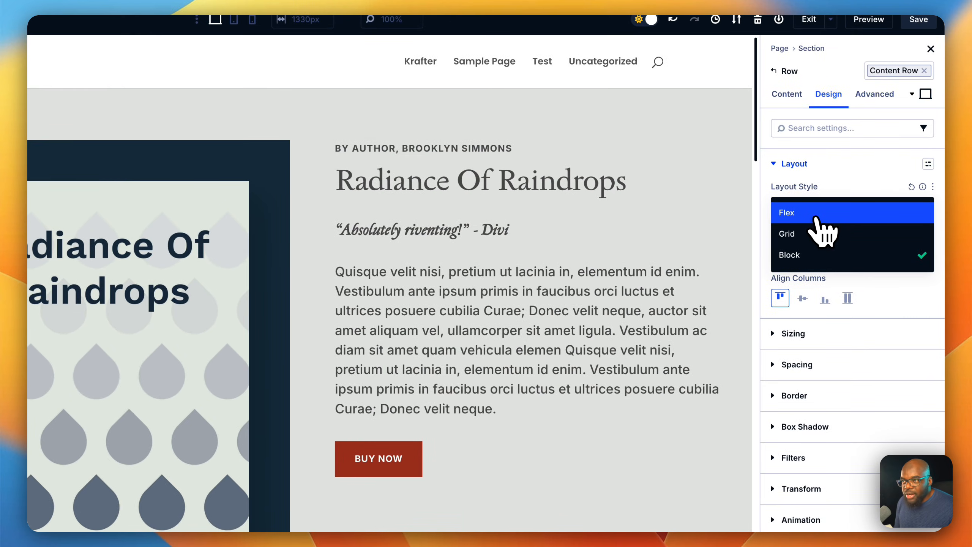
{"action": "left_click", "coordinate": [816, 214]}
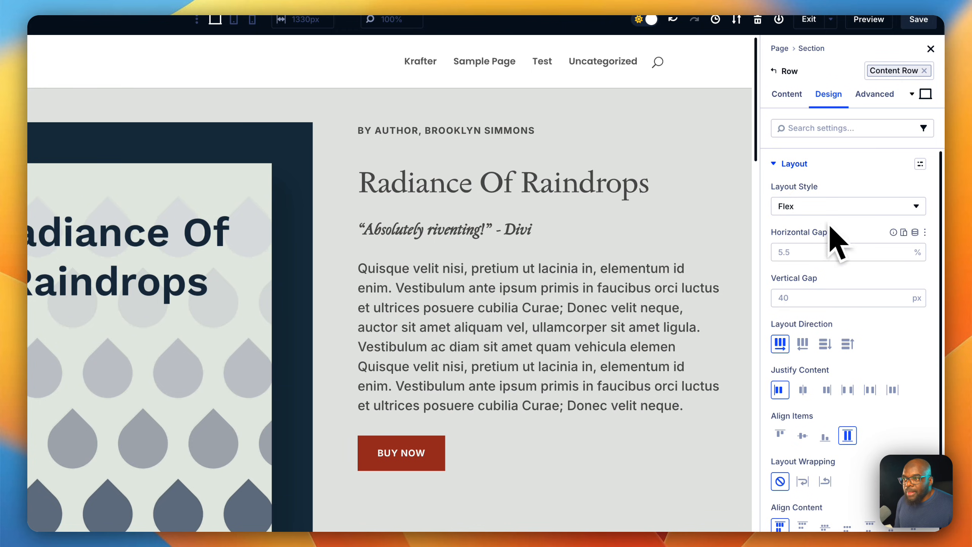
Step: Try the gap 0 and gap small layout presets on the hero row, checking its column elements in between
{"action": "left_click", "coordinate": [921, 164]}
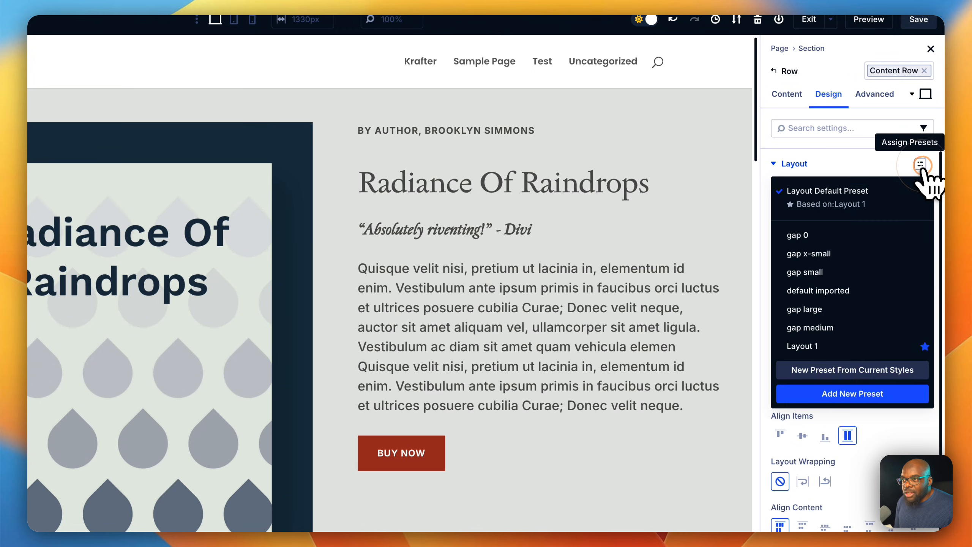
{"action": "left_click", "coordinate": [837, 235]}
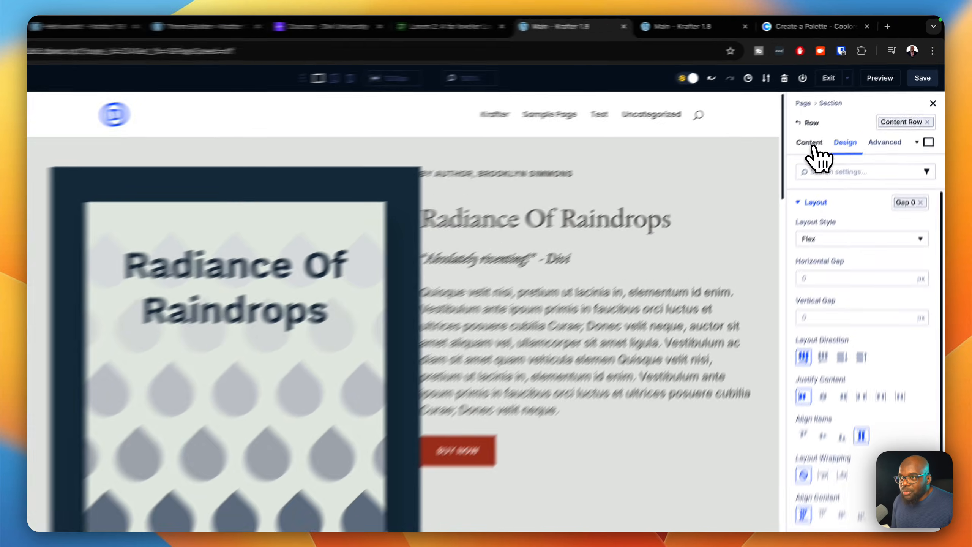
{"action": "left_click", "coordinate": [833, 124]}
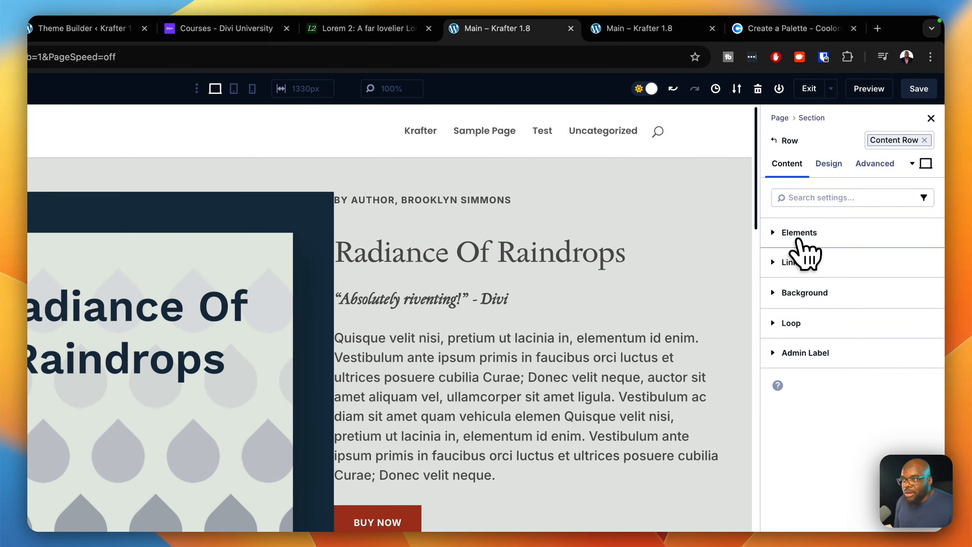
{"action": "left_click", "coordinate": [800, 233]}
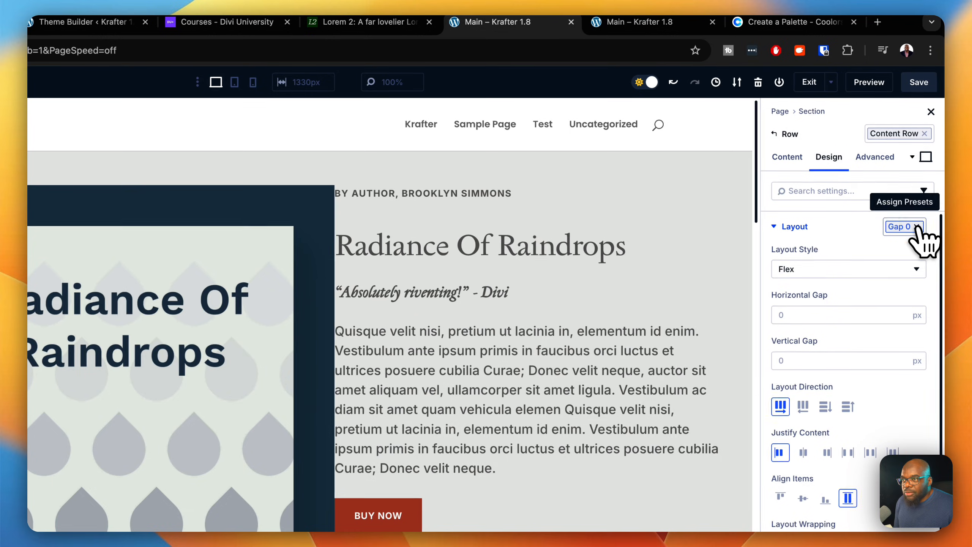
{"action": "left_click", "coordinate": [905, 203]}
{"action": "left_click", "coordinate": [919, 227]}
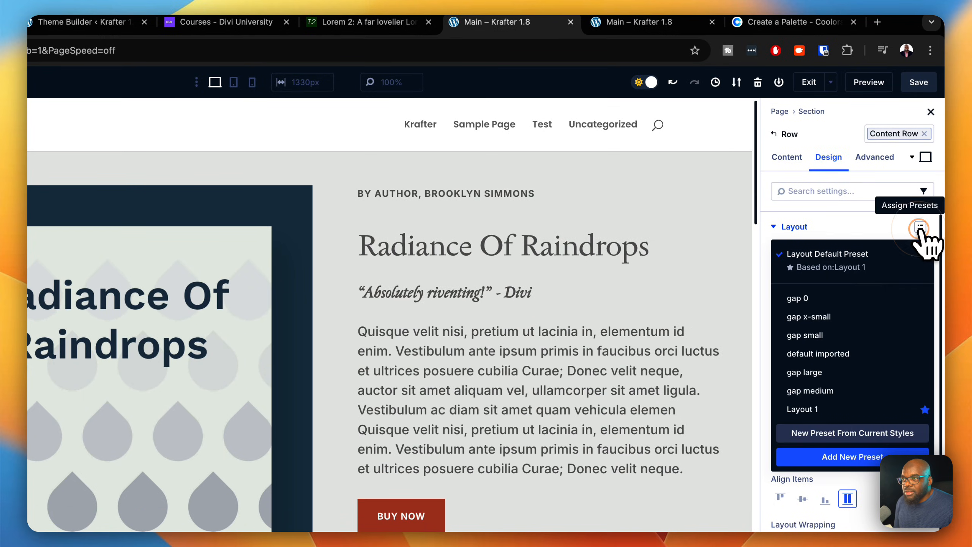
{"action": "left_click", "coordinate": [842, 337]}
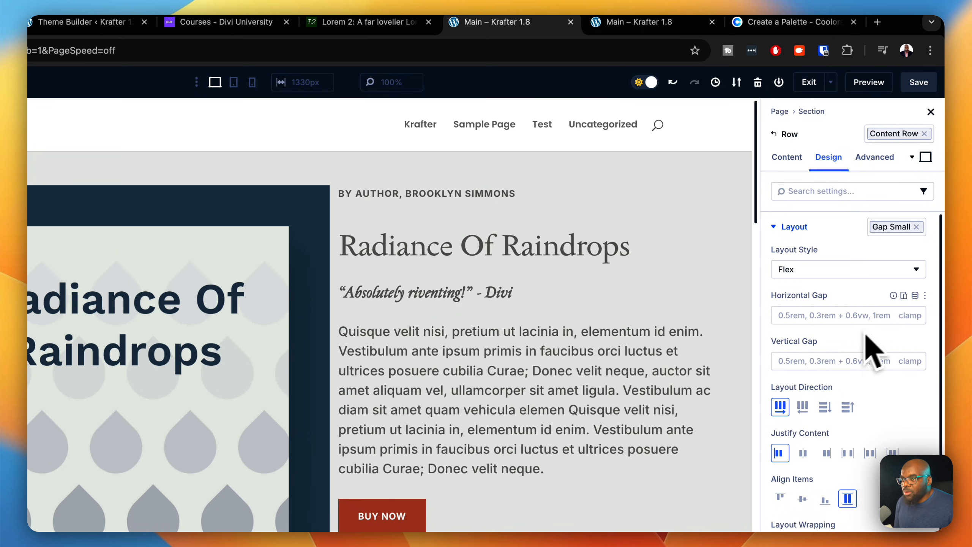
Step: Replace the hero row's layout preset with gap large
{"action": "left_click", "coordinate": [917, 227]}
{"action": "left_click", "coordinate": [920, 228]}
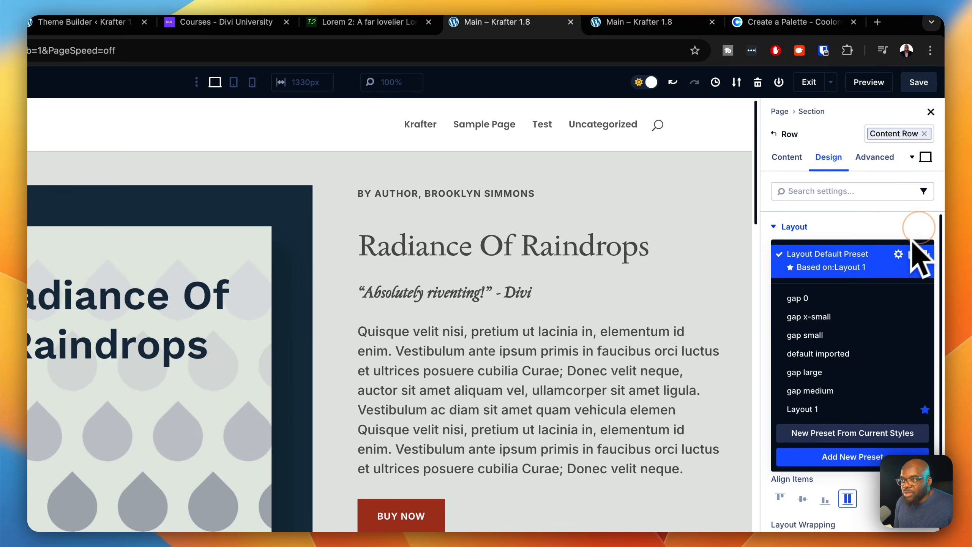
{"action": "left_click", "coordinate": [823, 373]}
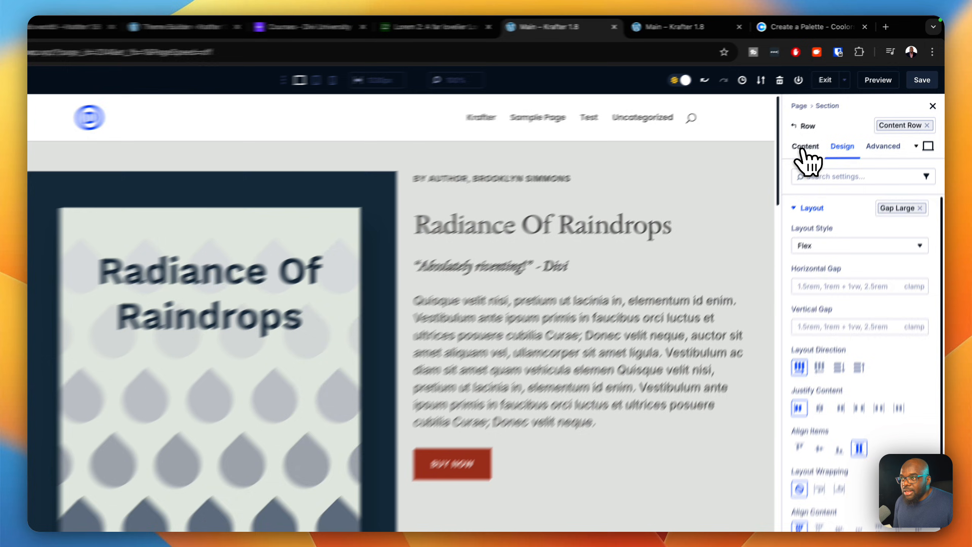
Step: Open the row's second column and assign the gap 0 preset to its layout
{"action": "left_click", "coordinate": [831, 122]}
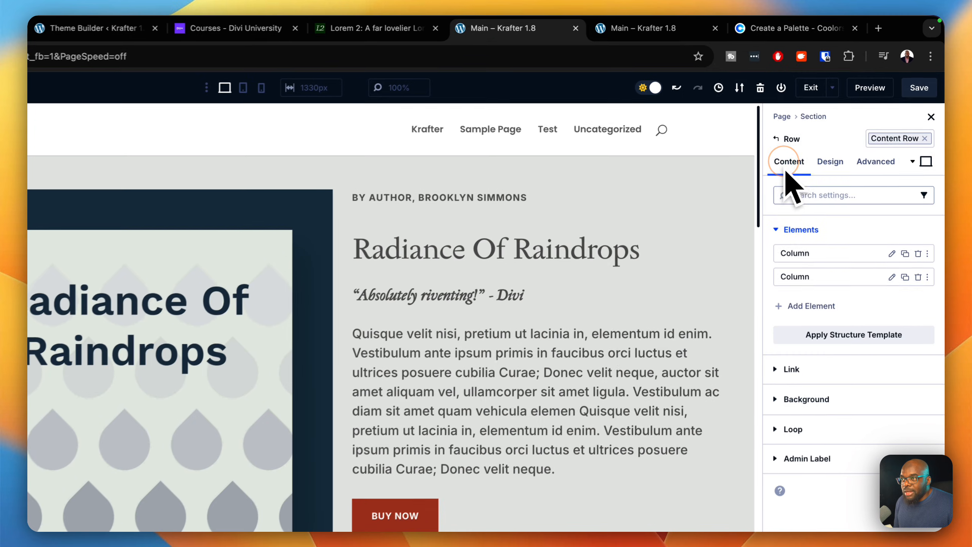
{"action": "left_click", "coordinate": [891, 280]}
{"action": "left_click", "coordinate": [830, 164]}
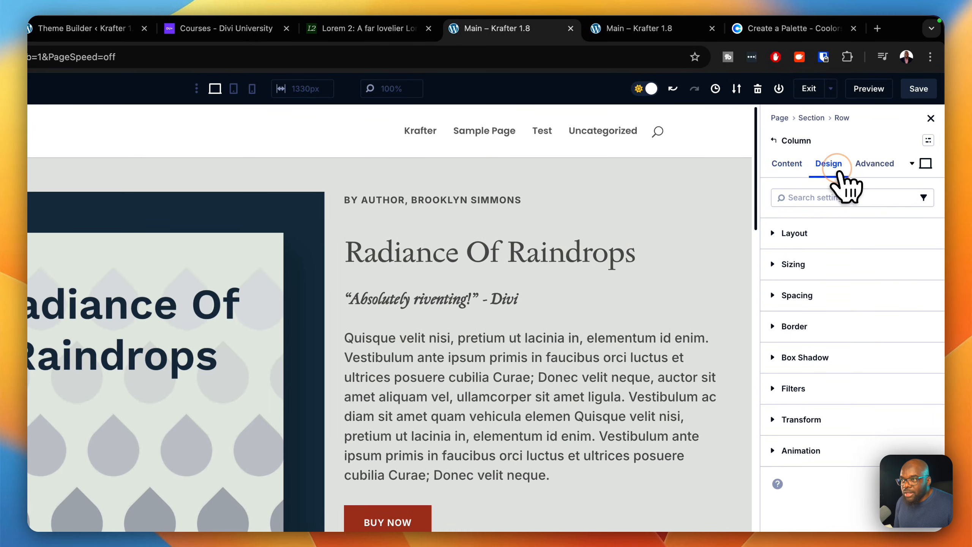
{"action": "left_click", "coordinate": [927, 234]}
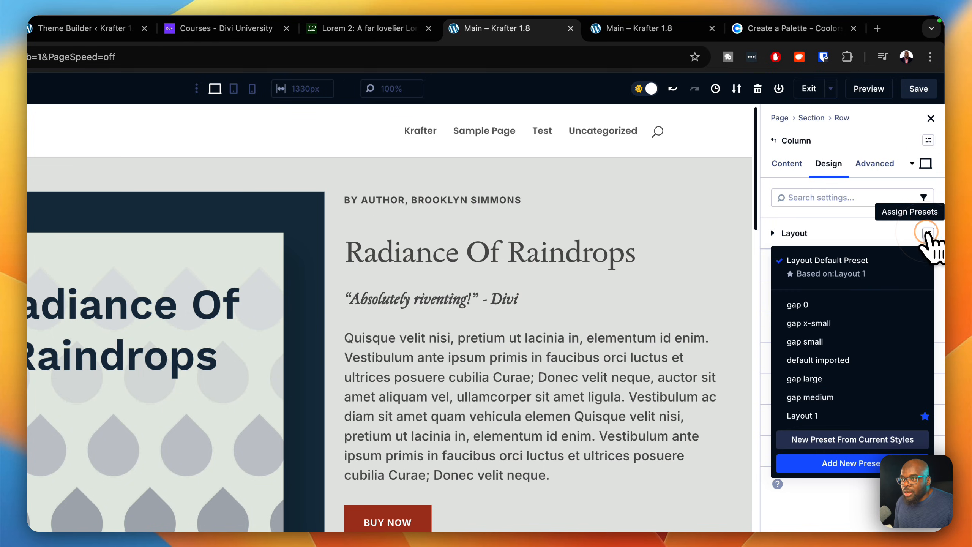
{"action": "left_click", "coordinate": [852, 306]}
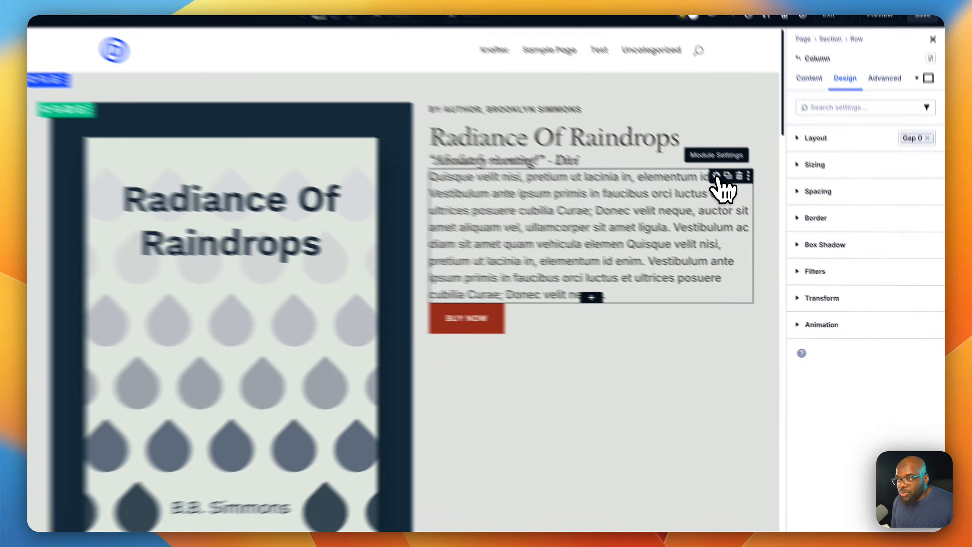
Step: Assign the margin top medium spacing preset to the paragraph module below the quote
{"action": "left_click", "coordinate": [752, 205]}
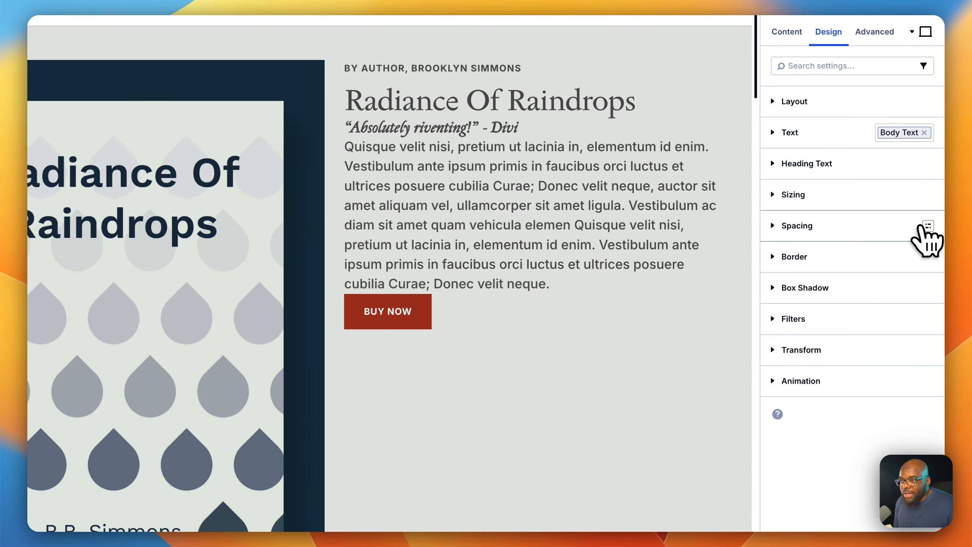
{"action": "left_click", "coordinate": [928, 225]}
{"action": "scroll", "coordinate": [904, 412], "scroll_direction": "down", "scroll_amount": 3}
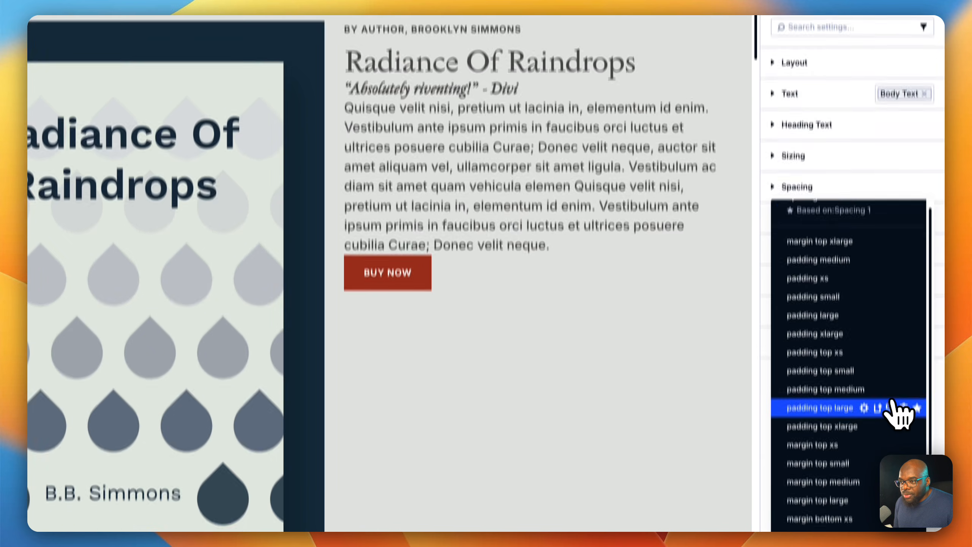
{"action": "left_click", "coordinate": [835, 438]}
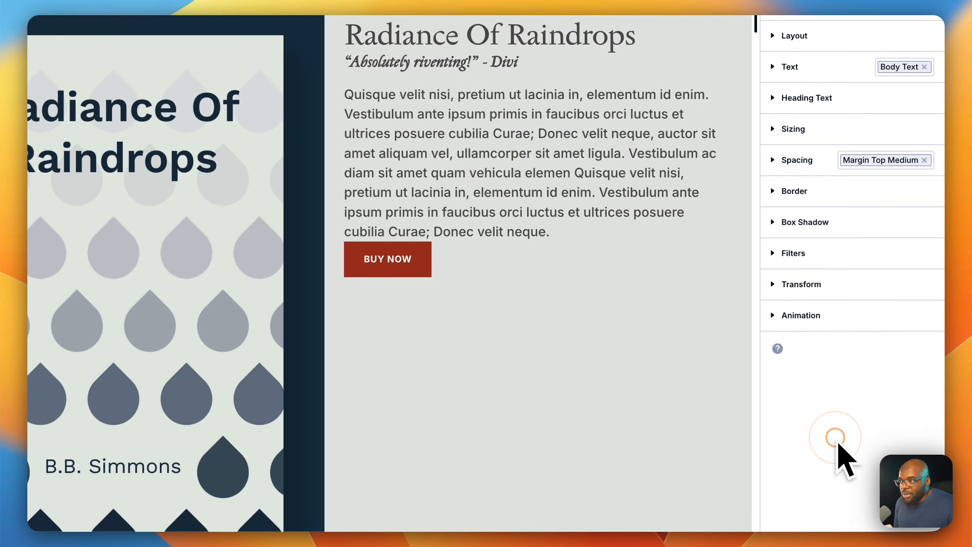
Step: Assign the margin top small spacing preset to the quote heading
{"action": "scroll", "coordinate": [618, 189], "scroll_direction": "up", "scroll_amount": 3}
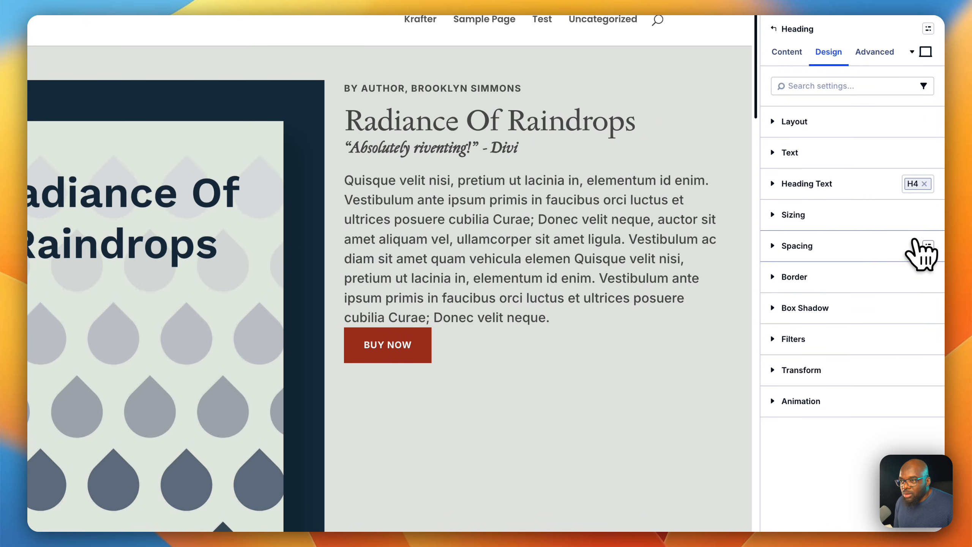
{"action": "left_click", "coordinate": [928, 246]}
{"action": "left_click", "coordinate": [860, 456]}
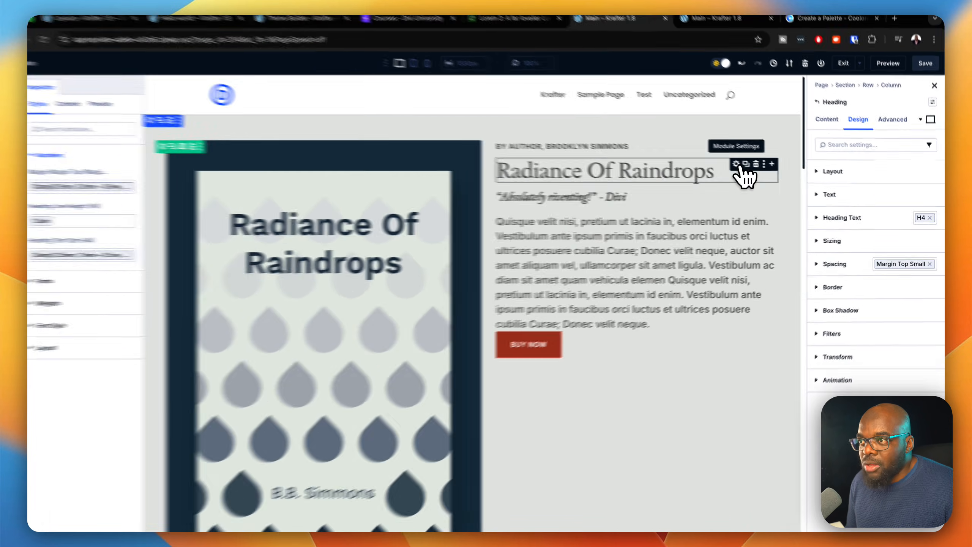
Step: Assign the margin top large spacing preset to the Radiance Of Raindrops title heading beside the book cover
{"action": "left_click", "coordinate": [744, 167]}
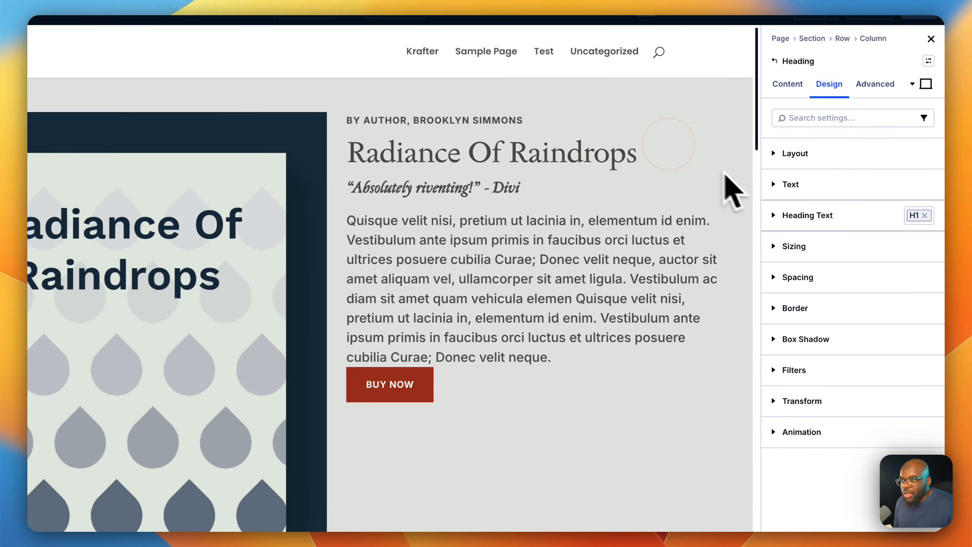
{"action": "mouse_move", "coordinate": [855, 277]}
{"action": "left_click", "coordinate": [928, 277]}
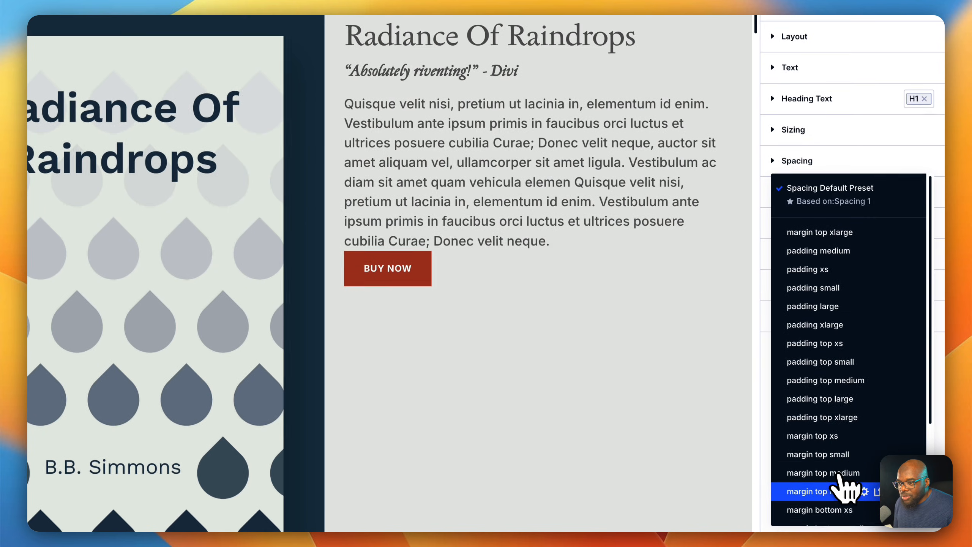
{"action": "left_click", "coordinate": [836, 493]}
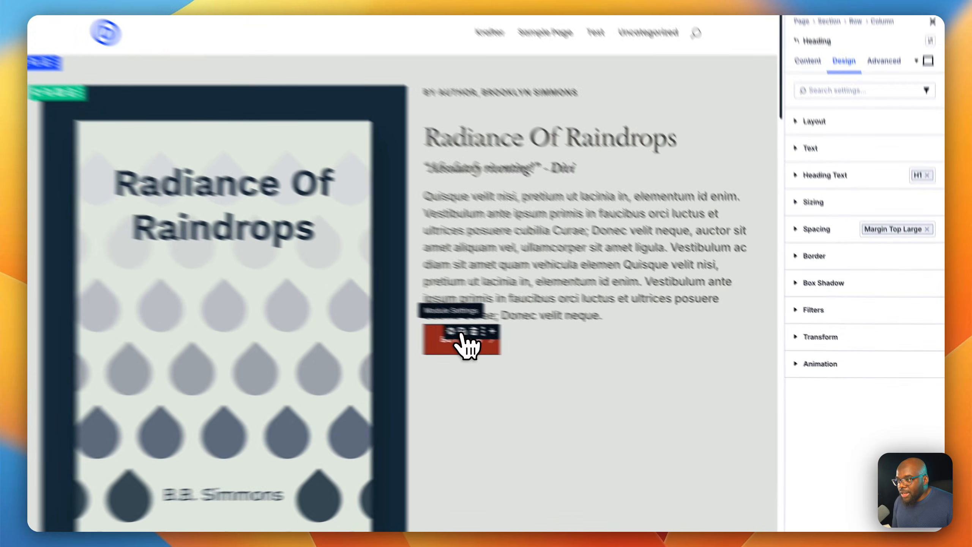
Step: Assign the margin top medium spacing preset to the Buy Now button and save the page
{"action": "left_click", "coordinate": [533, 347]}
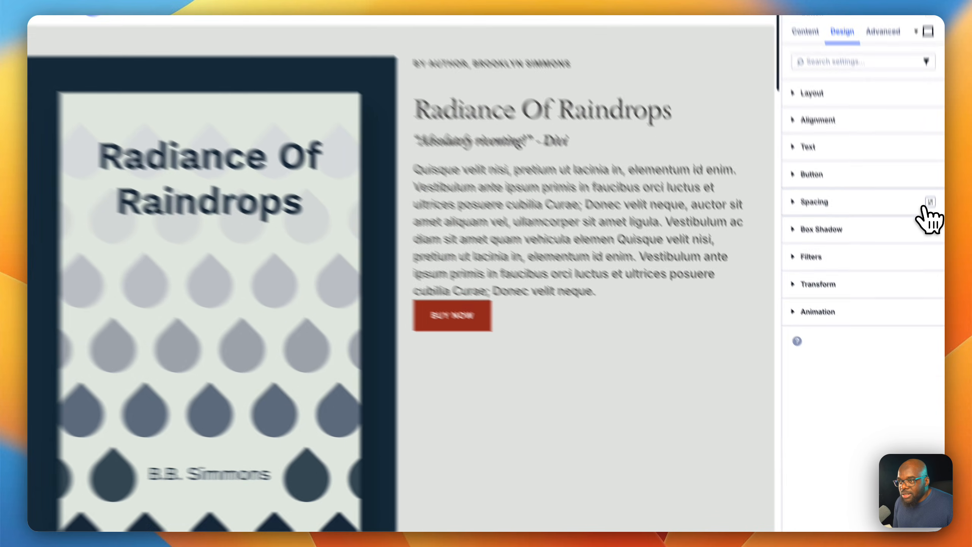
{"action": "left_click", "coordinate": [932, 262]}
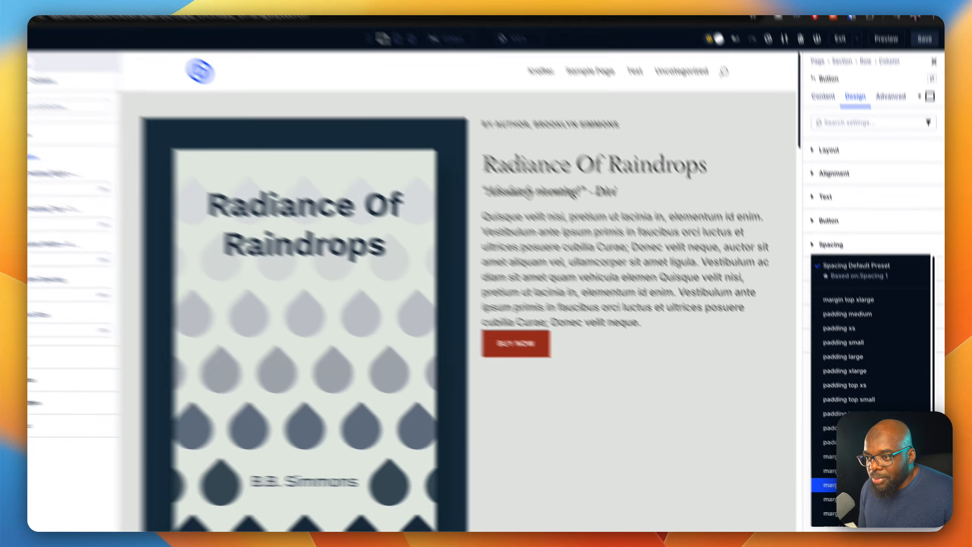
{"action": "left_click", "coordinate": [851, 488]}
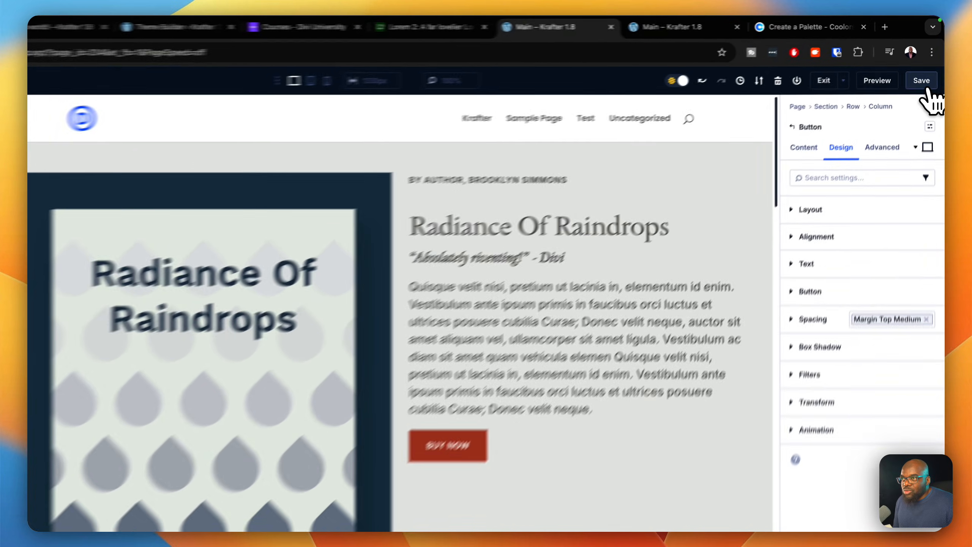
{"action": "left_click", "coordinate": [926, 69]}
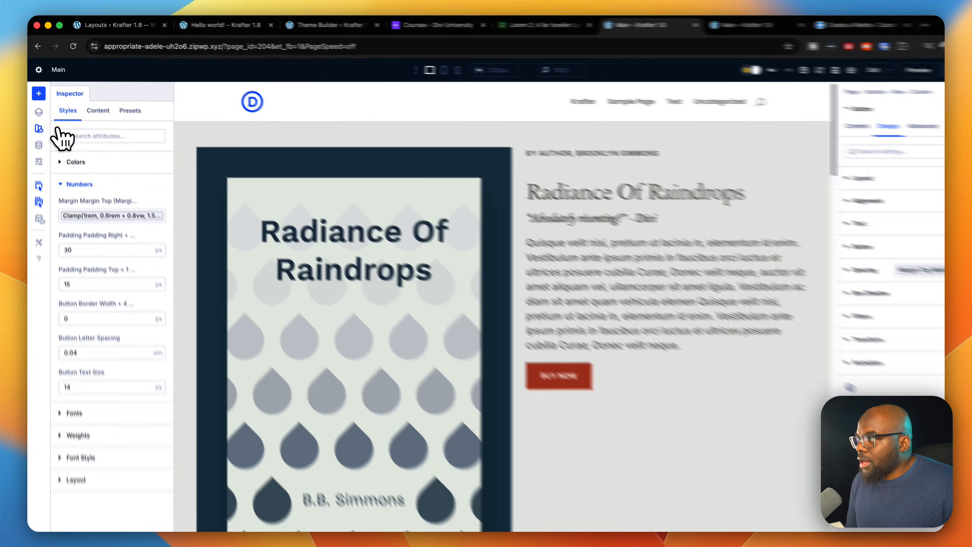
Step: Close the Inspector, preview the hero at tablet and phone widths, return to desktop width, and open the button's content settings
{"action": "left_click", "coordinate": [38, 125]}
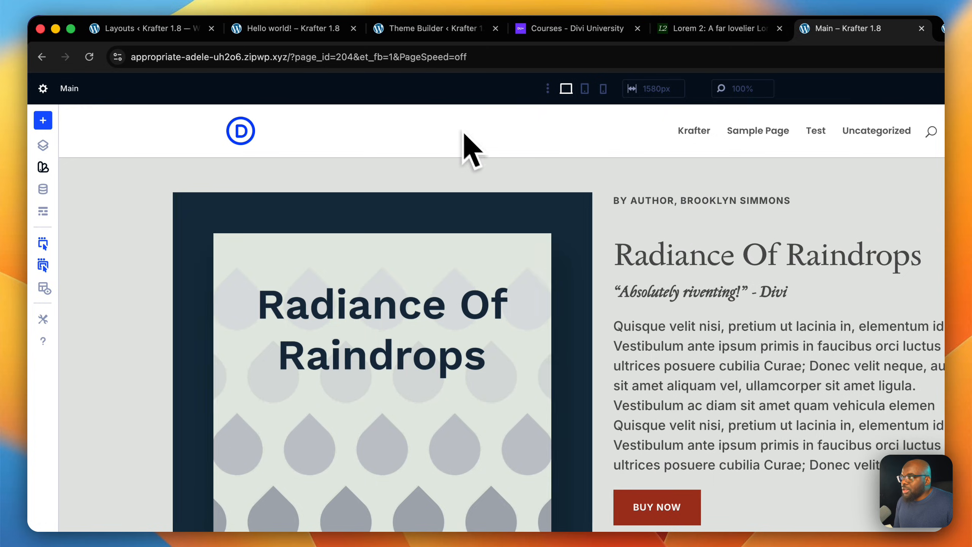
{"action": "left_click", "coordinate": [585, 89]}
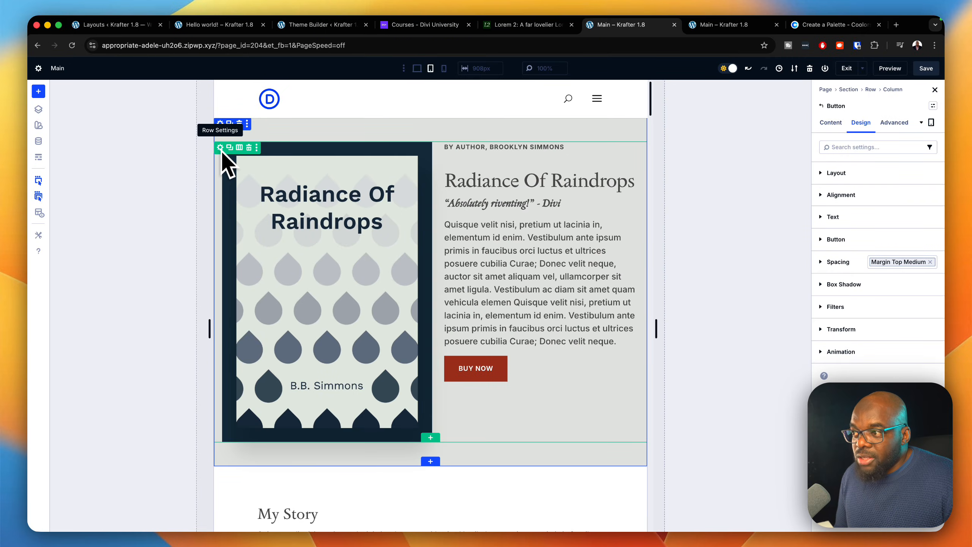
{"action": "left_click", "coordinate": [444, 68]}
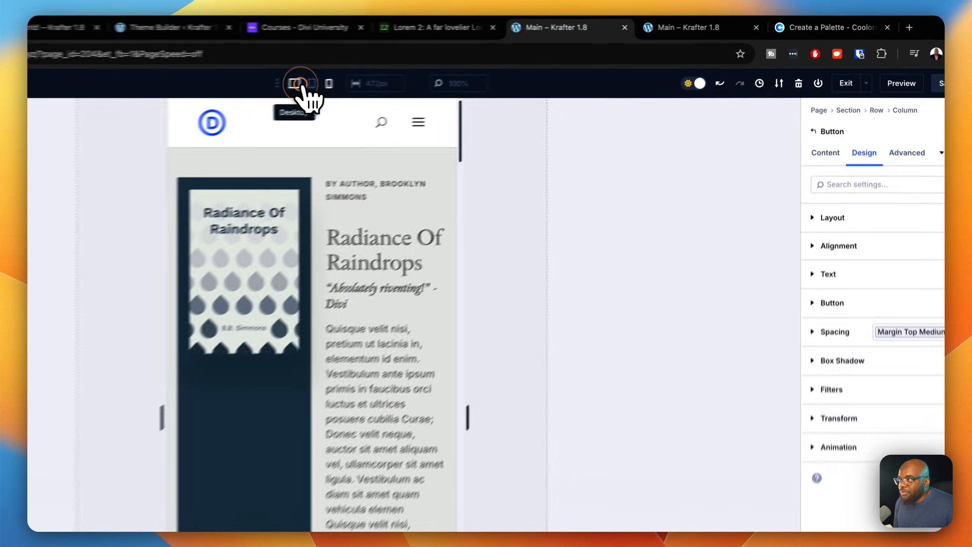
{"action": "left_click", "coordinate": [420, 69]}
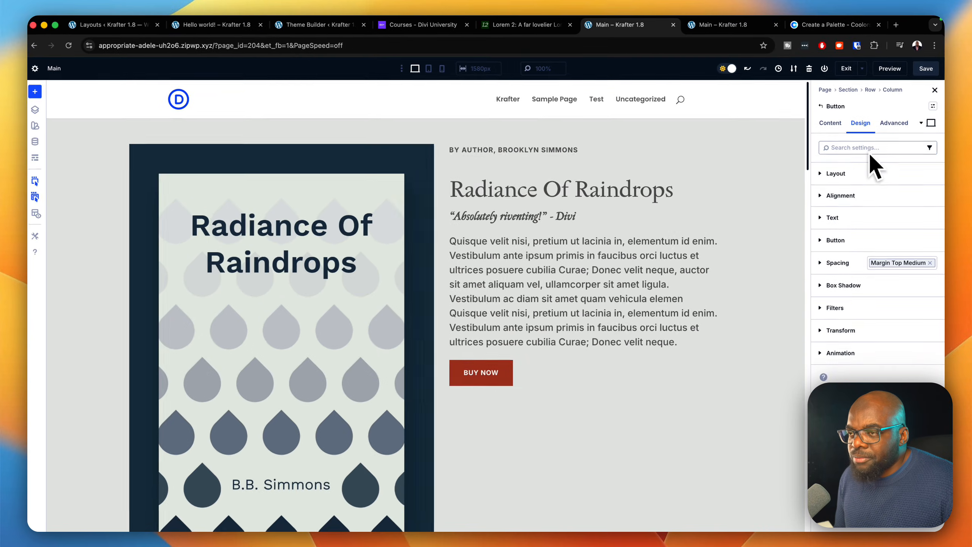
{"action": "left_click", "coordinate": [832, 125]}
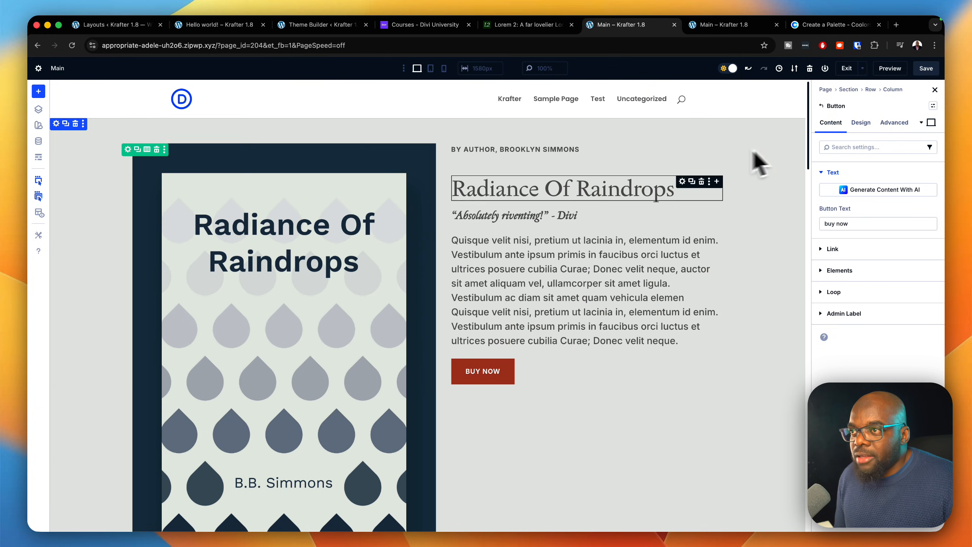
Step: Set the hero content row's layout direction to Column at phone width
{"action": "left_click", "coordinate": [128, 150]}
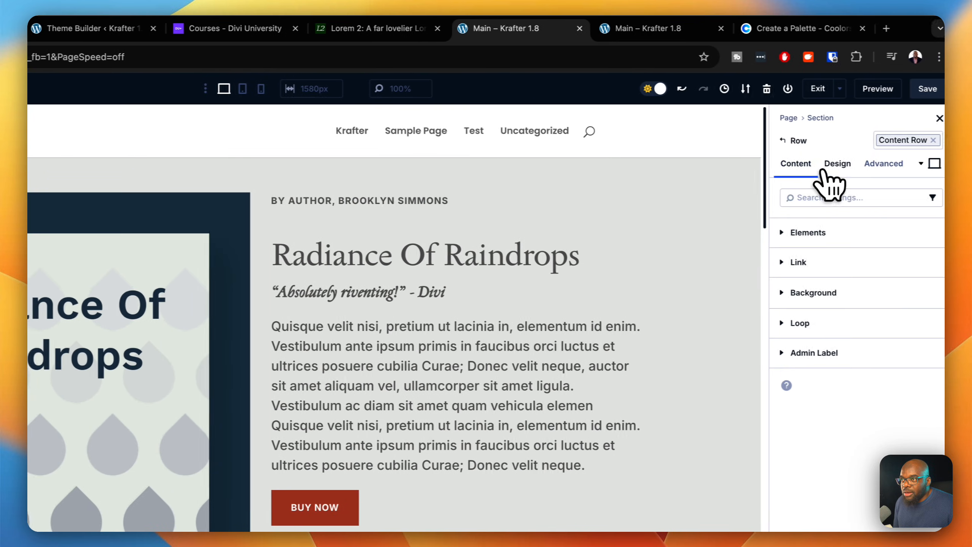
{"action": "left_click", "coordinate": [830, 164]}
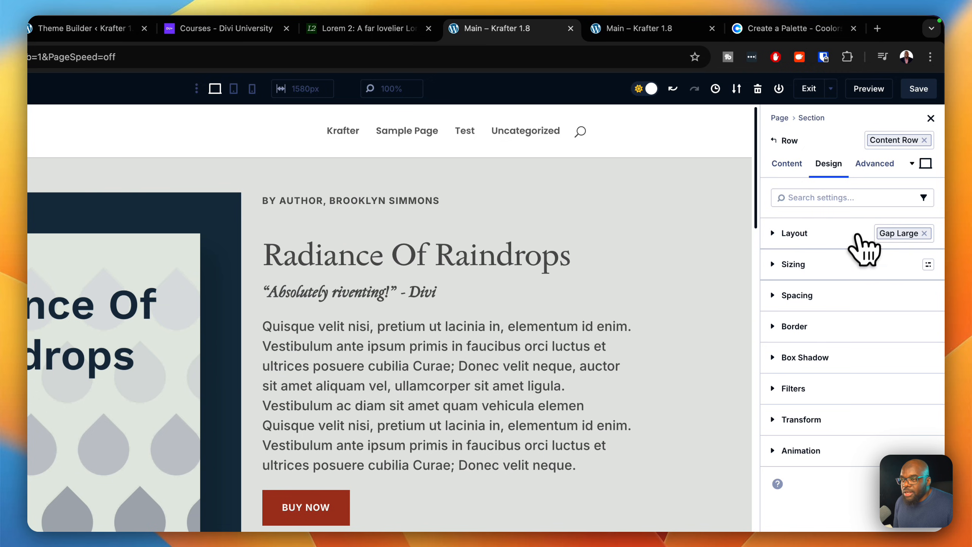
{"action": "left_click", "coordinate": [835, 234]}
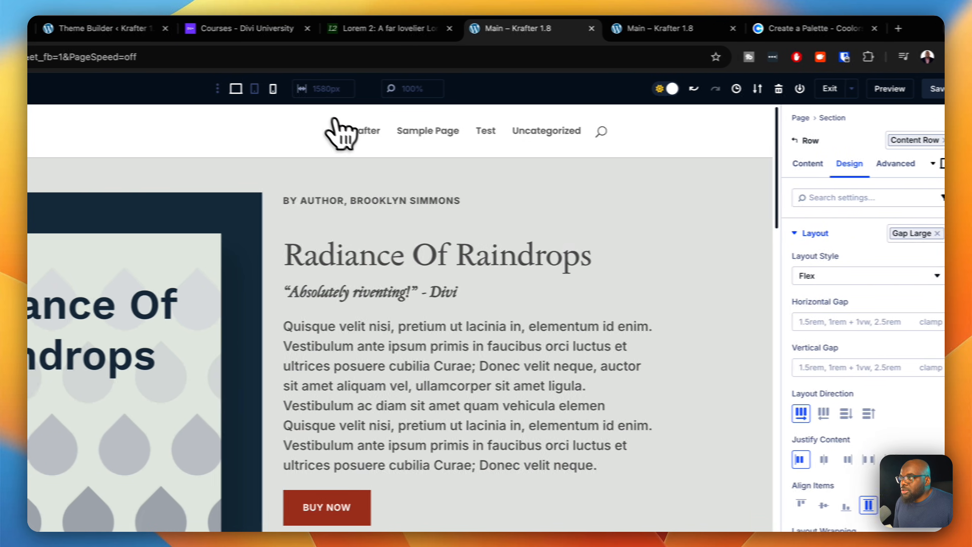
{"action": "left_click", "coordinate": [273, 88]}
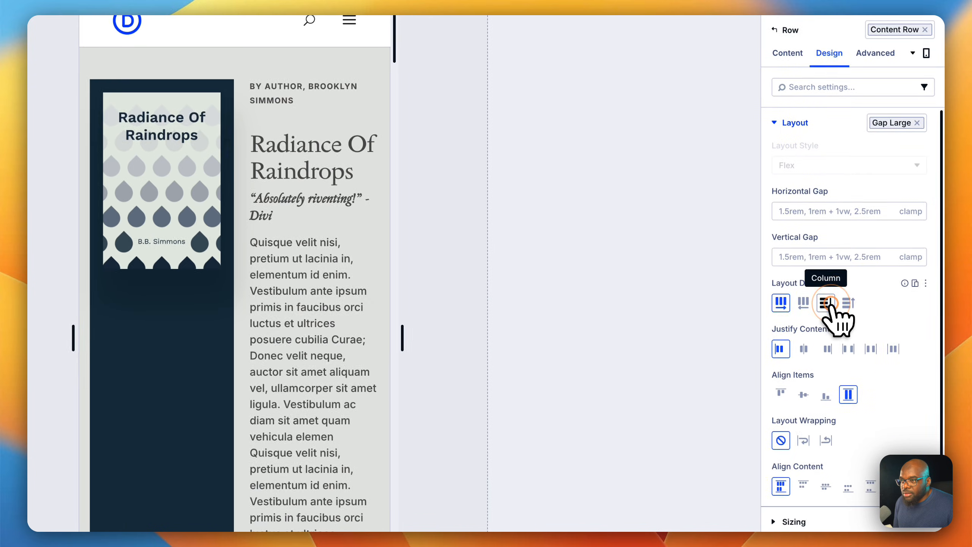
{"action": "left_click", "coordinate": [871, 413]}
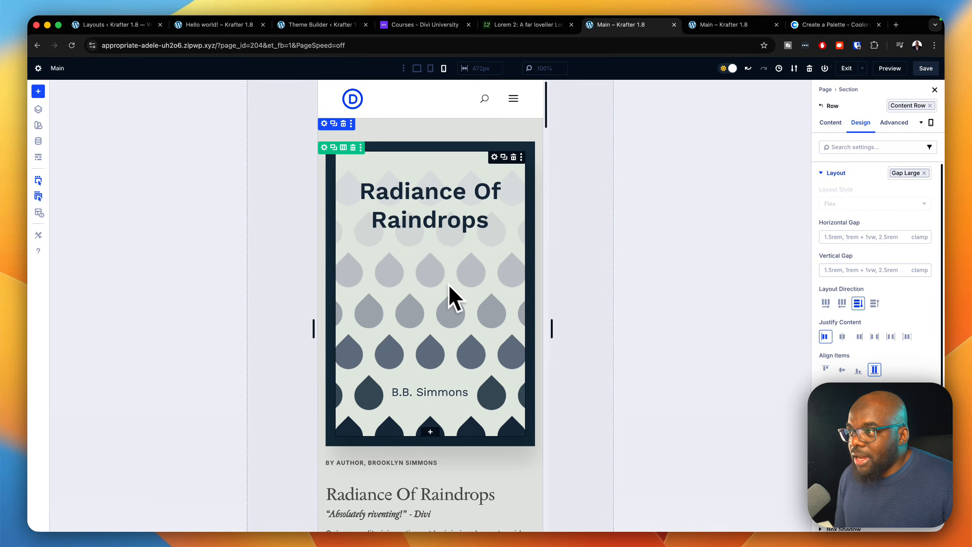
Step: Change the hero row's phone layout direction to Column Reverse and return to desktop width
{"action": "scroll", "coordinate": [425, 329], "scroll_direction": "down", "scroll_amount": 6}
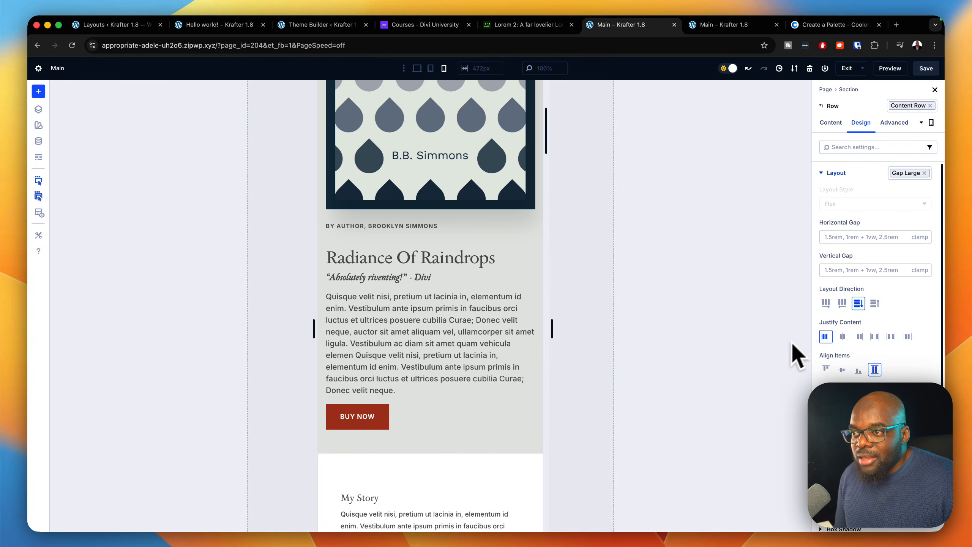
{"action": "scroll", "coordinate": [412, 329], "scroll_direction": "up", "scroll_amount": 1}
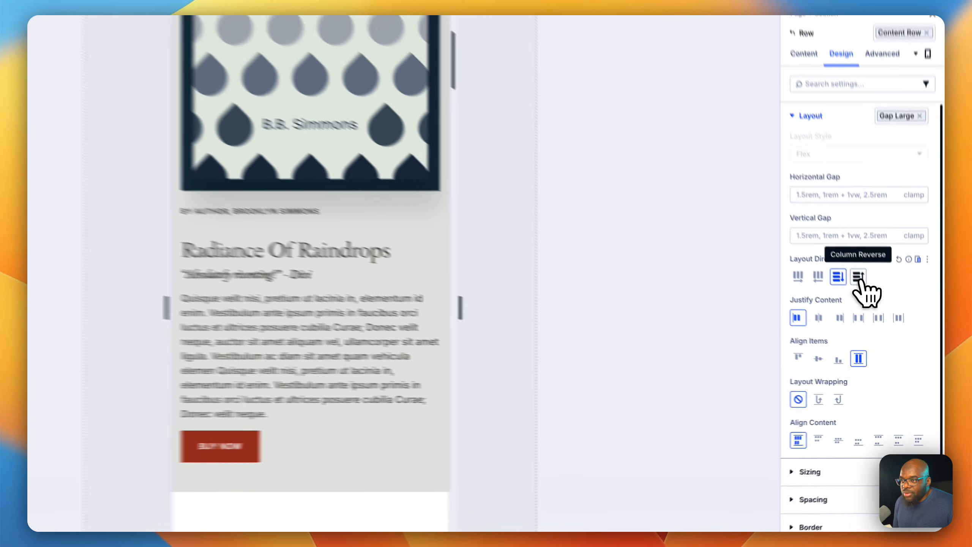
{"action": "left_click", "coordinate": [874, 303]}
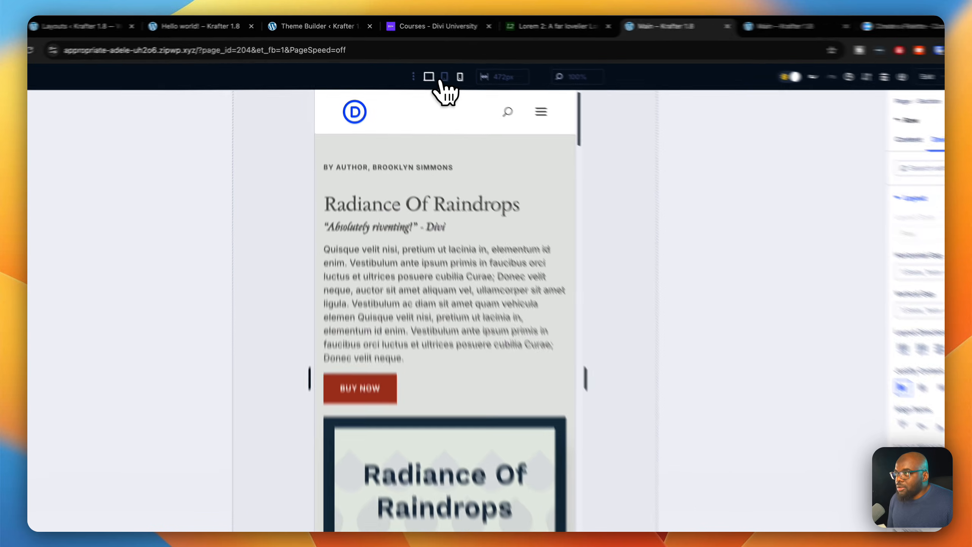
{"action": "left_click", "coordinate": [417, 68]}
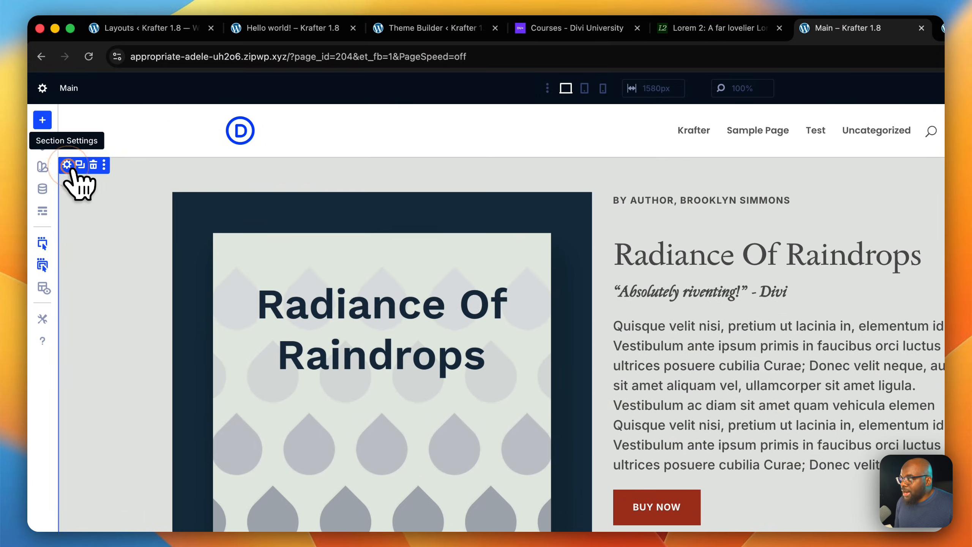
Step: Open the hero section's background settings and clear its background color
{"action": "left_click", "coordinate": [67, 164]}
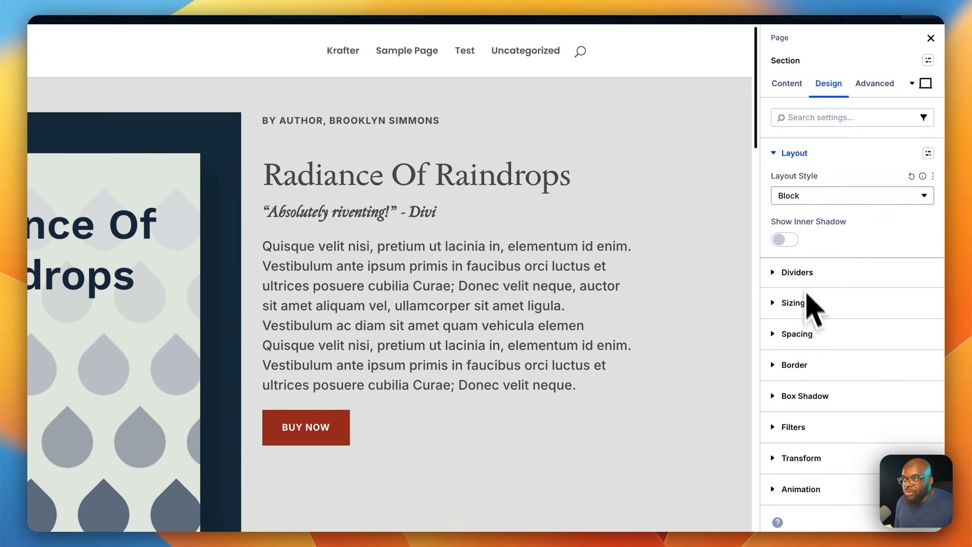
{"action": "left_click", "coordinate": [788, 84]}
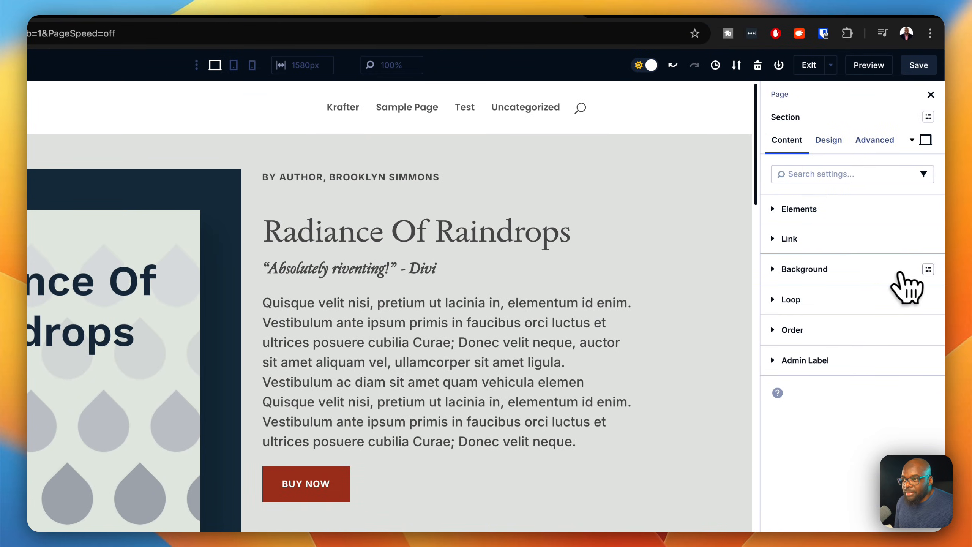
{"action": "left_click", "coordinate": [926, 265]}
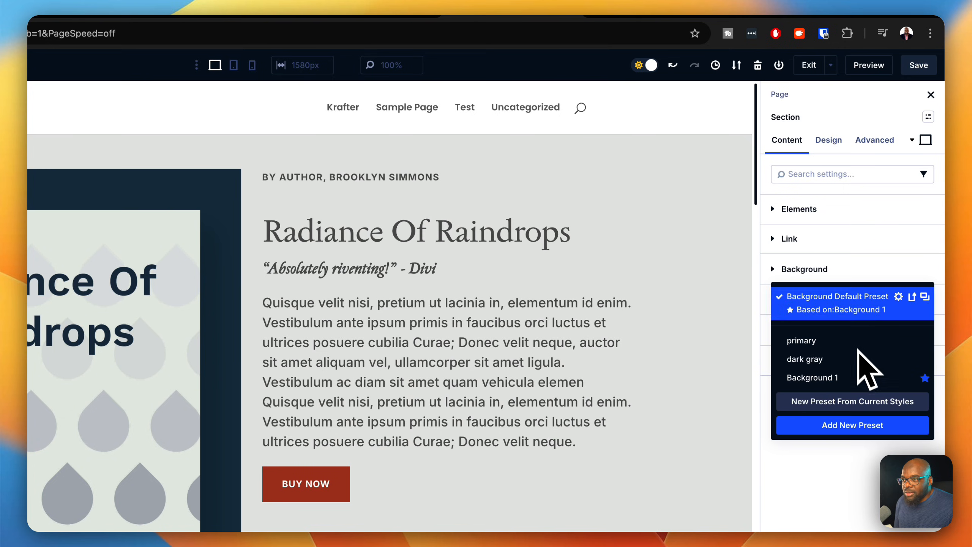
{"action": "left_click", "coordinate": [842, 507]}
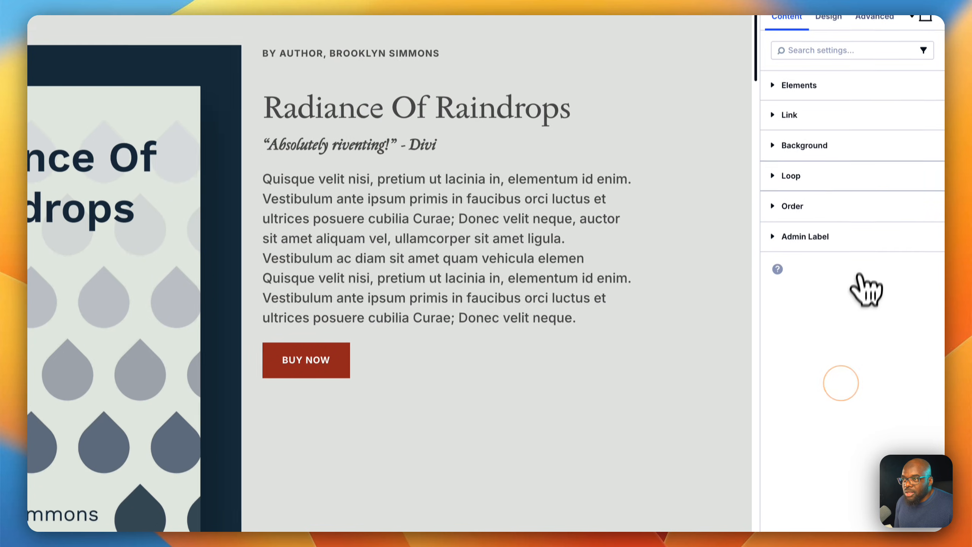
{"action": "left_click", "coordinate": [814, 146]}
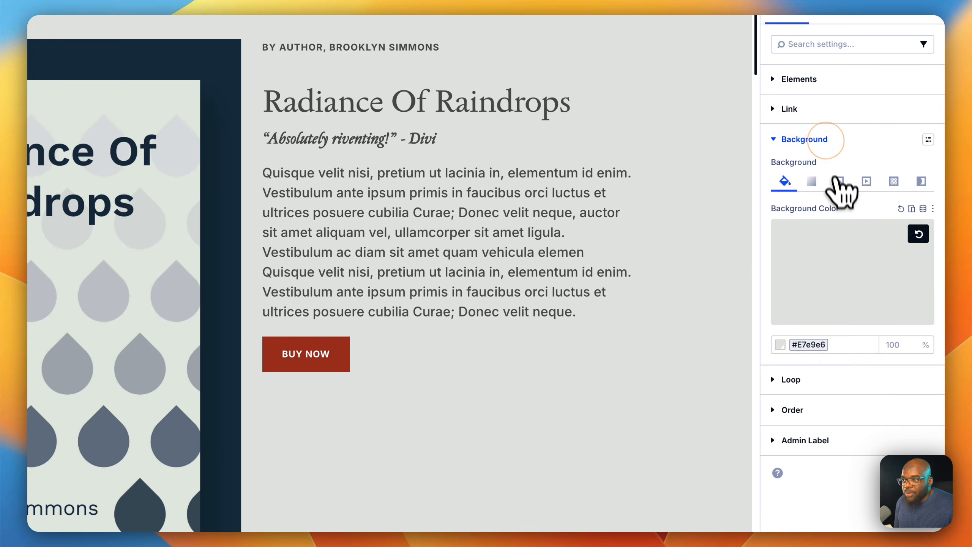
{"action": "left_click", "coordinate": [916, 233]}
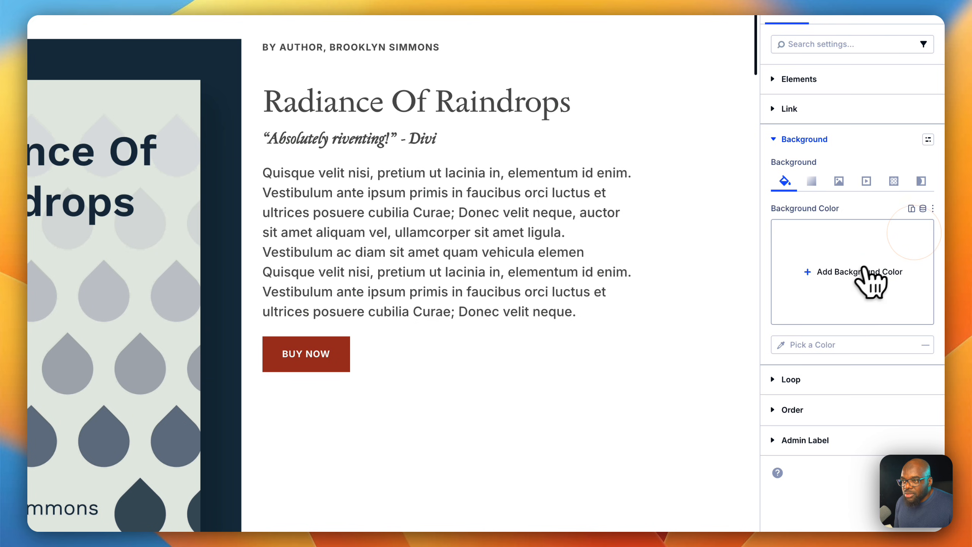
Step: Try the Pri 100 global color as the hero section's background and clear it
{"action": "left_click", "coordinate": [838, 279]}
{"action": "scroll", "coordinate": [675, 463], "scroll_direction": "down", "scroll_amount": 4}
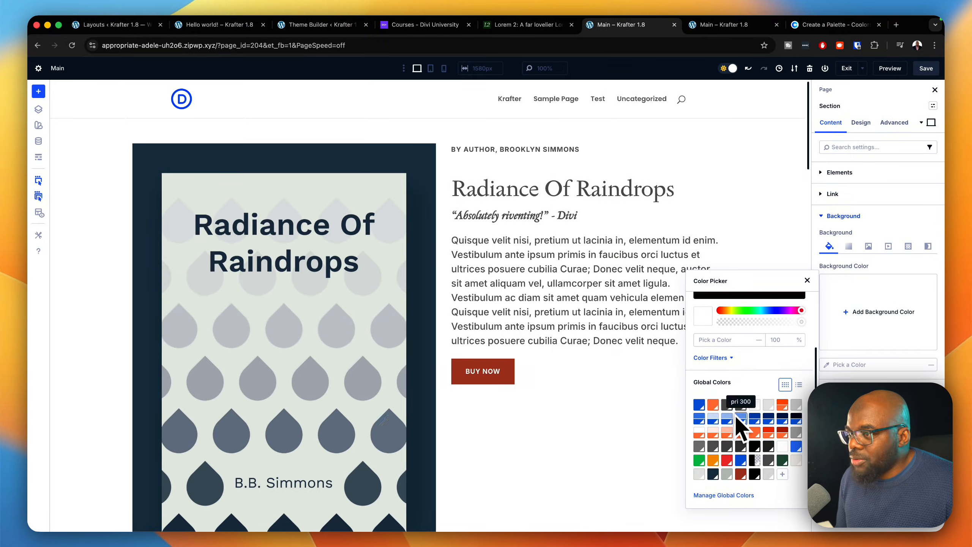
{"action": "left_click", "coordinate": [713, 418]}
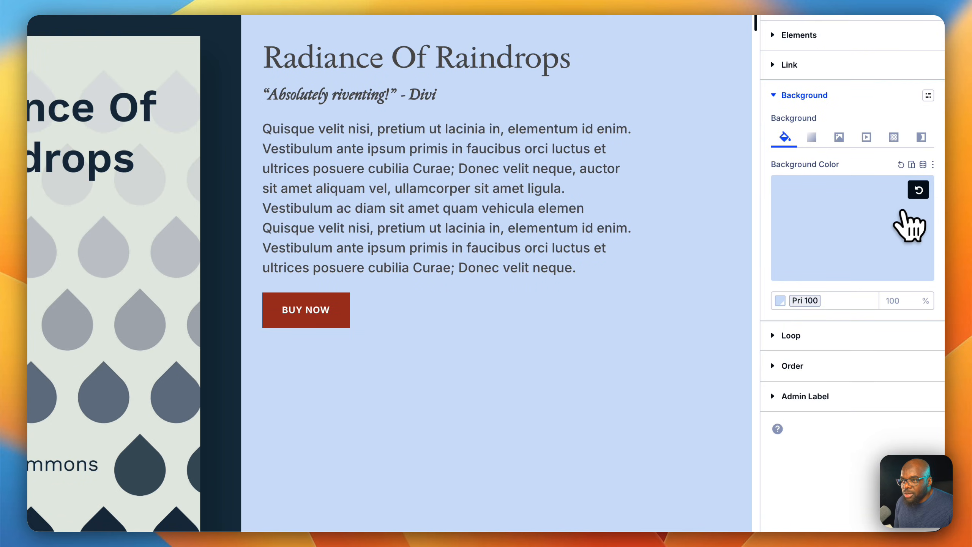
{"action": "left_click", "coordinate": [919, 190]}
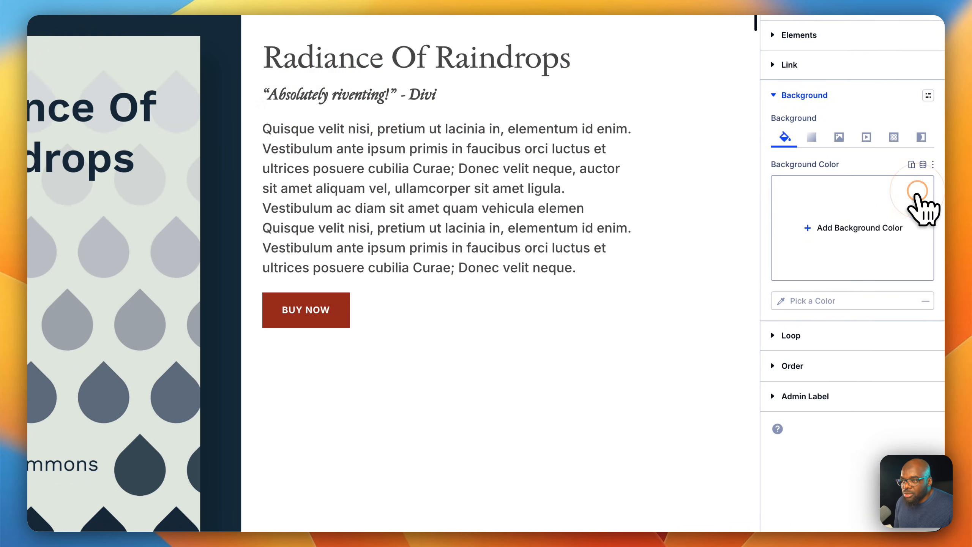
Step: Try another global color for the hero section's background, clear it, and apply the Gray 50 global color instead
{"action": "left_click", "coordinate": [848, 228]}
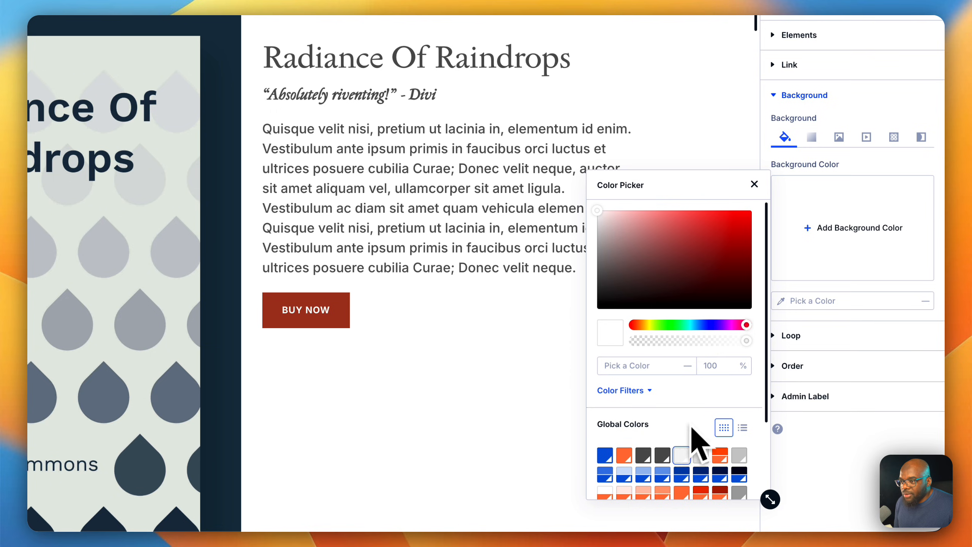
{"action": "left_click", "coordinate": [699, 458]}
{"action": "left_click", "coordinate": [920, 190]}
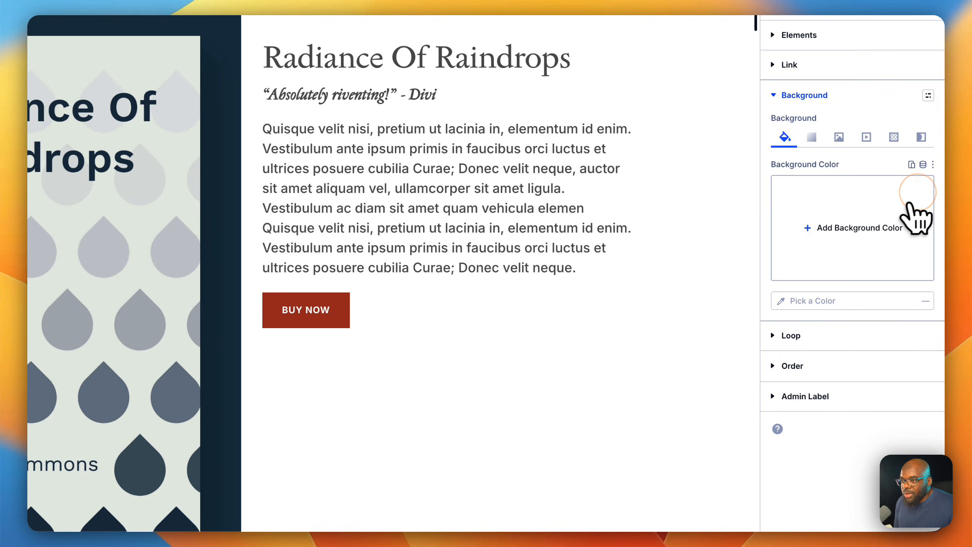
{"action": "left_click", "coordinate": [886, 224]}
{"action": "left_click", "coordinate": [682, 455]}
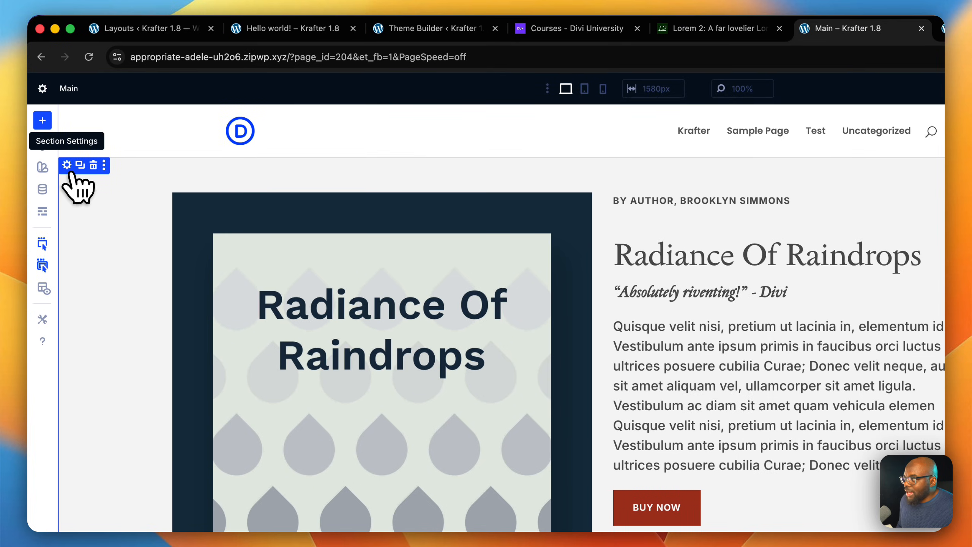
Step: Try the section medium preset on the hero section and replace it with the section large preset
{"action": "left_click", "coordinate": [68, 168]}
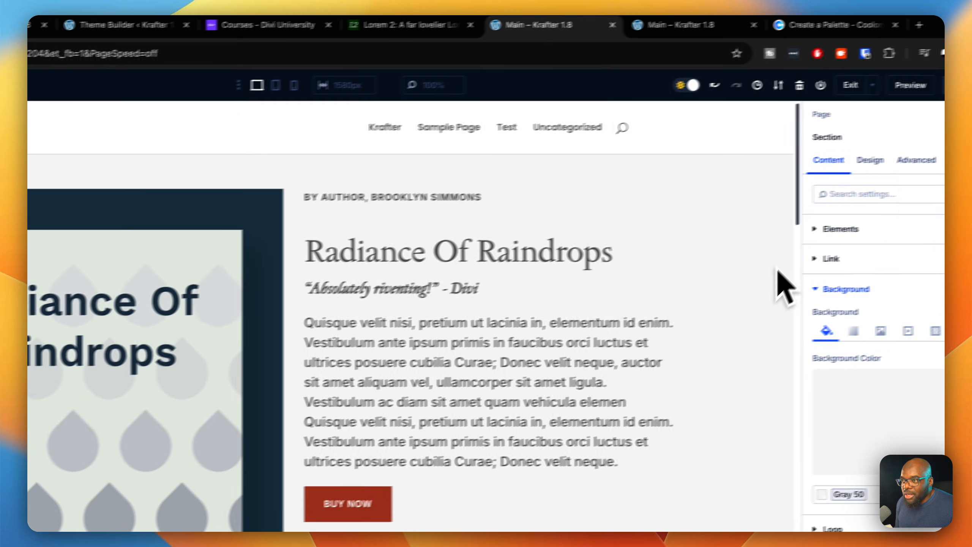
{"action": "left_click", "coordinate": [934, 140]}
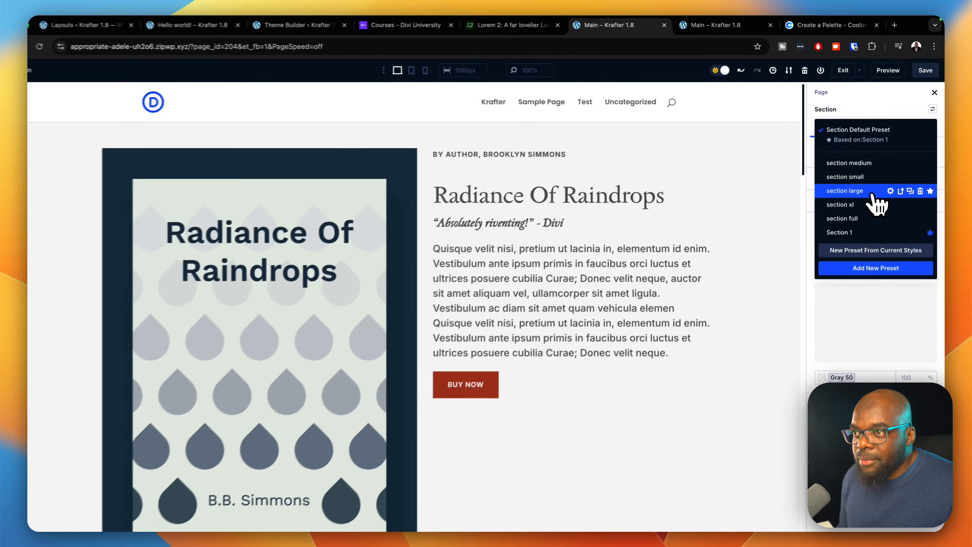
{"action": "left_click", "coordinate": [866, 164]}
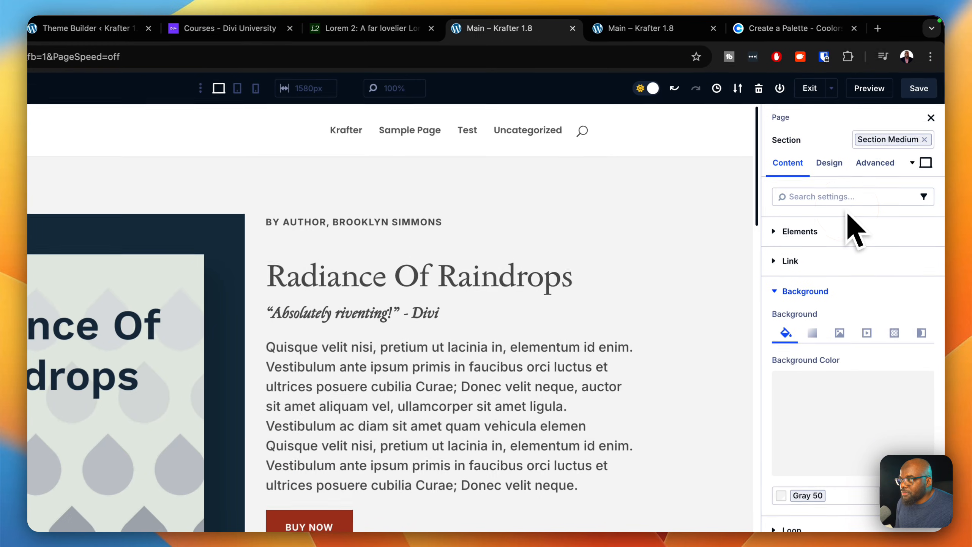
{"action": "left_click", "coordinate": [928, 140]}
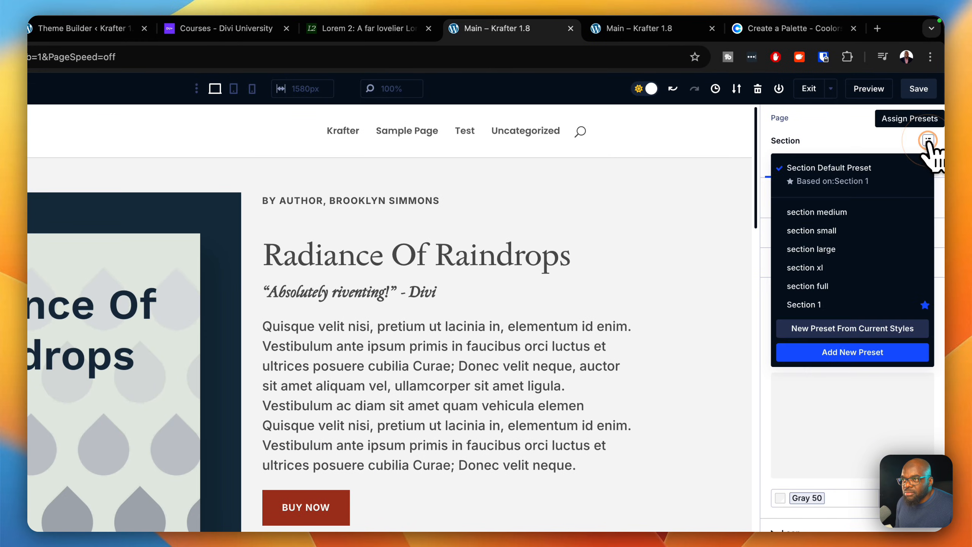
{"action": "left_click", "coordinate": [857, 249]}
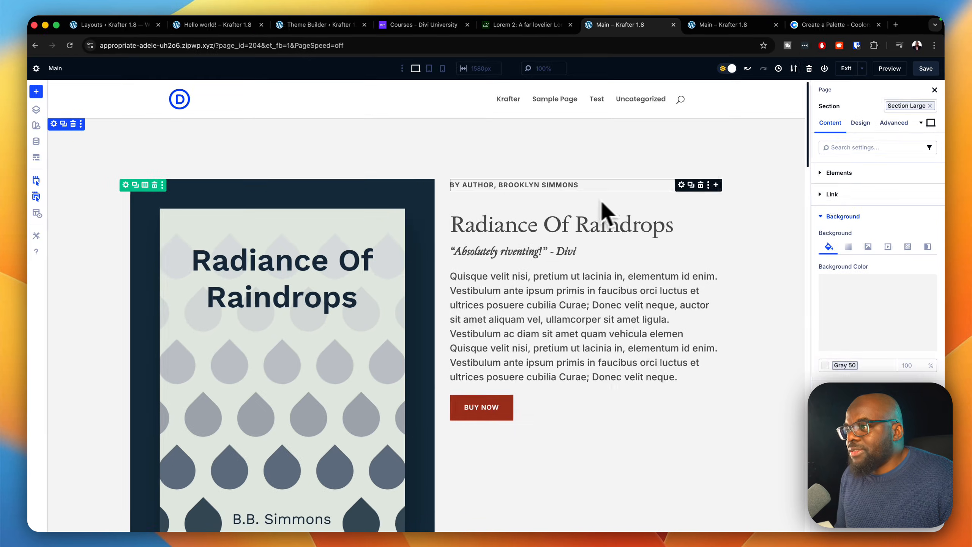
Step: Review the hero section's spacing, save the page, and switch to the Divi University courses page
{"action": "scroll", "coordinate": [753, 376], "scroll_direction": "down", "scroll_amount": 5}
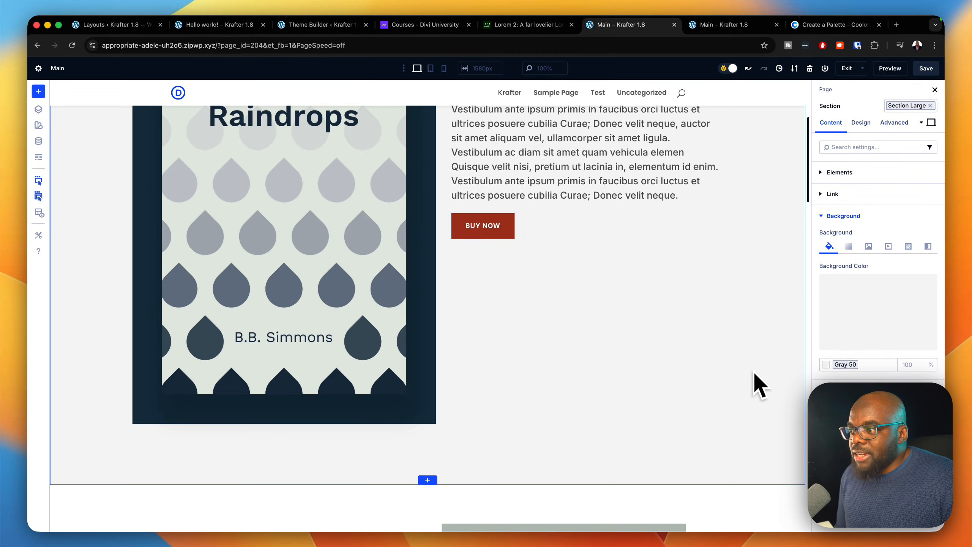
{"action": "scroll", "coordinate": [755, 373], "scroll_direction": "up", "scroll_amount": 5}
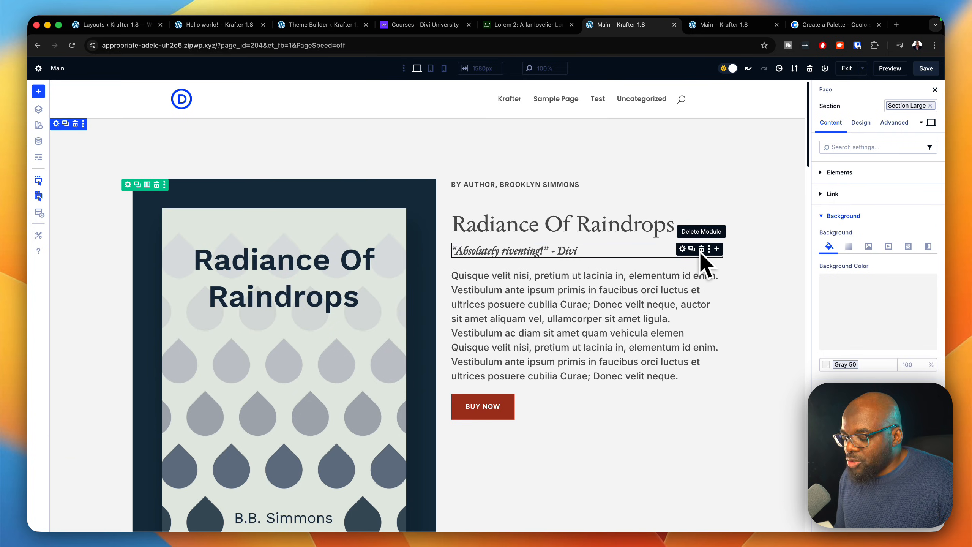
{"action": "left_click", "coordinate": [926, 69]}
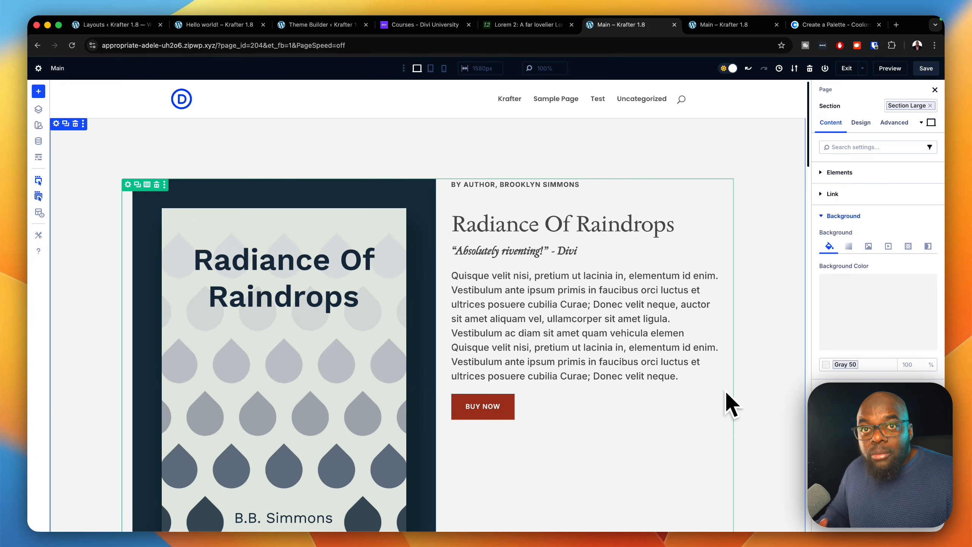
{"action": "left_click", "coordinate": [429, 26]}
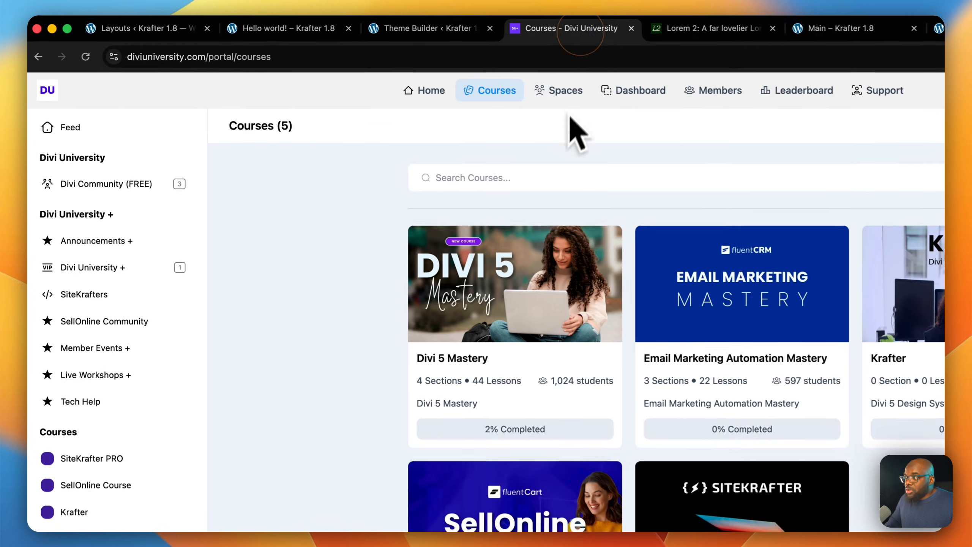